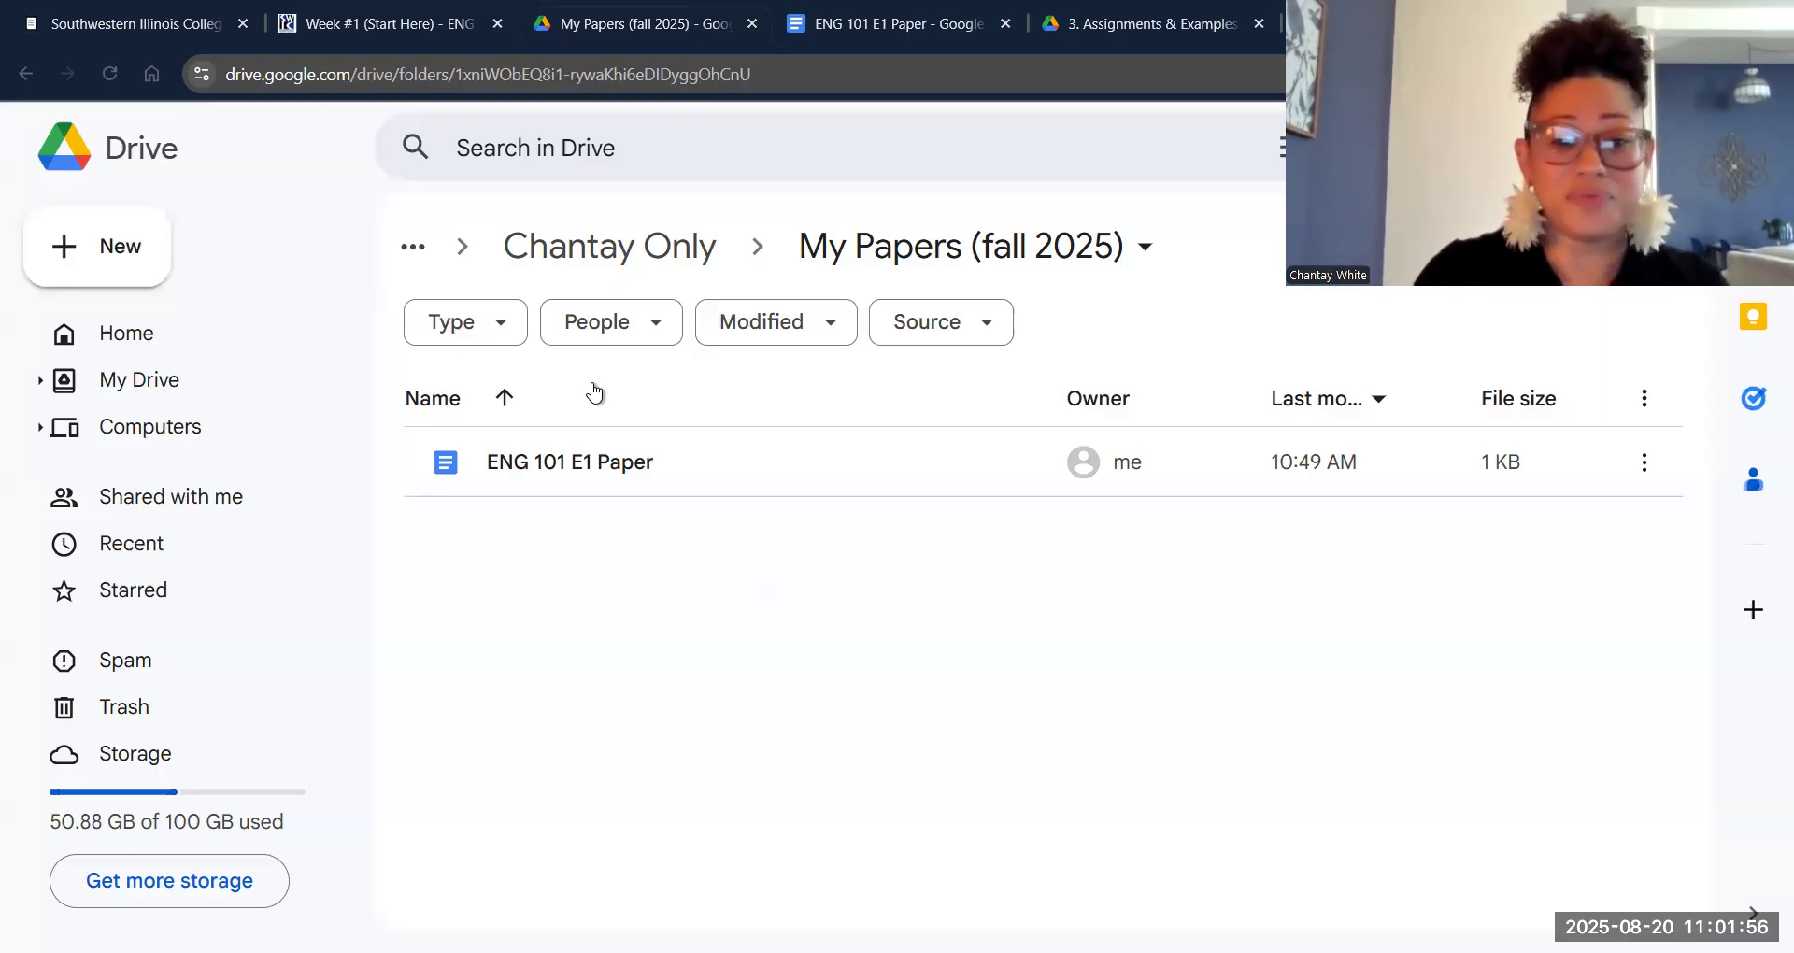
- Open the ENG 101 E1 Paper document from the My Papers (fall 2025) folder
{"action": "double_click", "coordinate": [576, 470]}
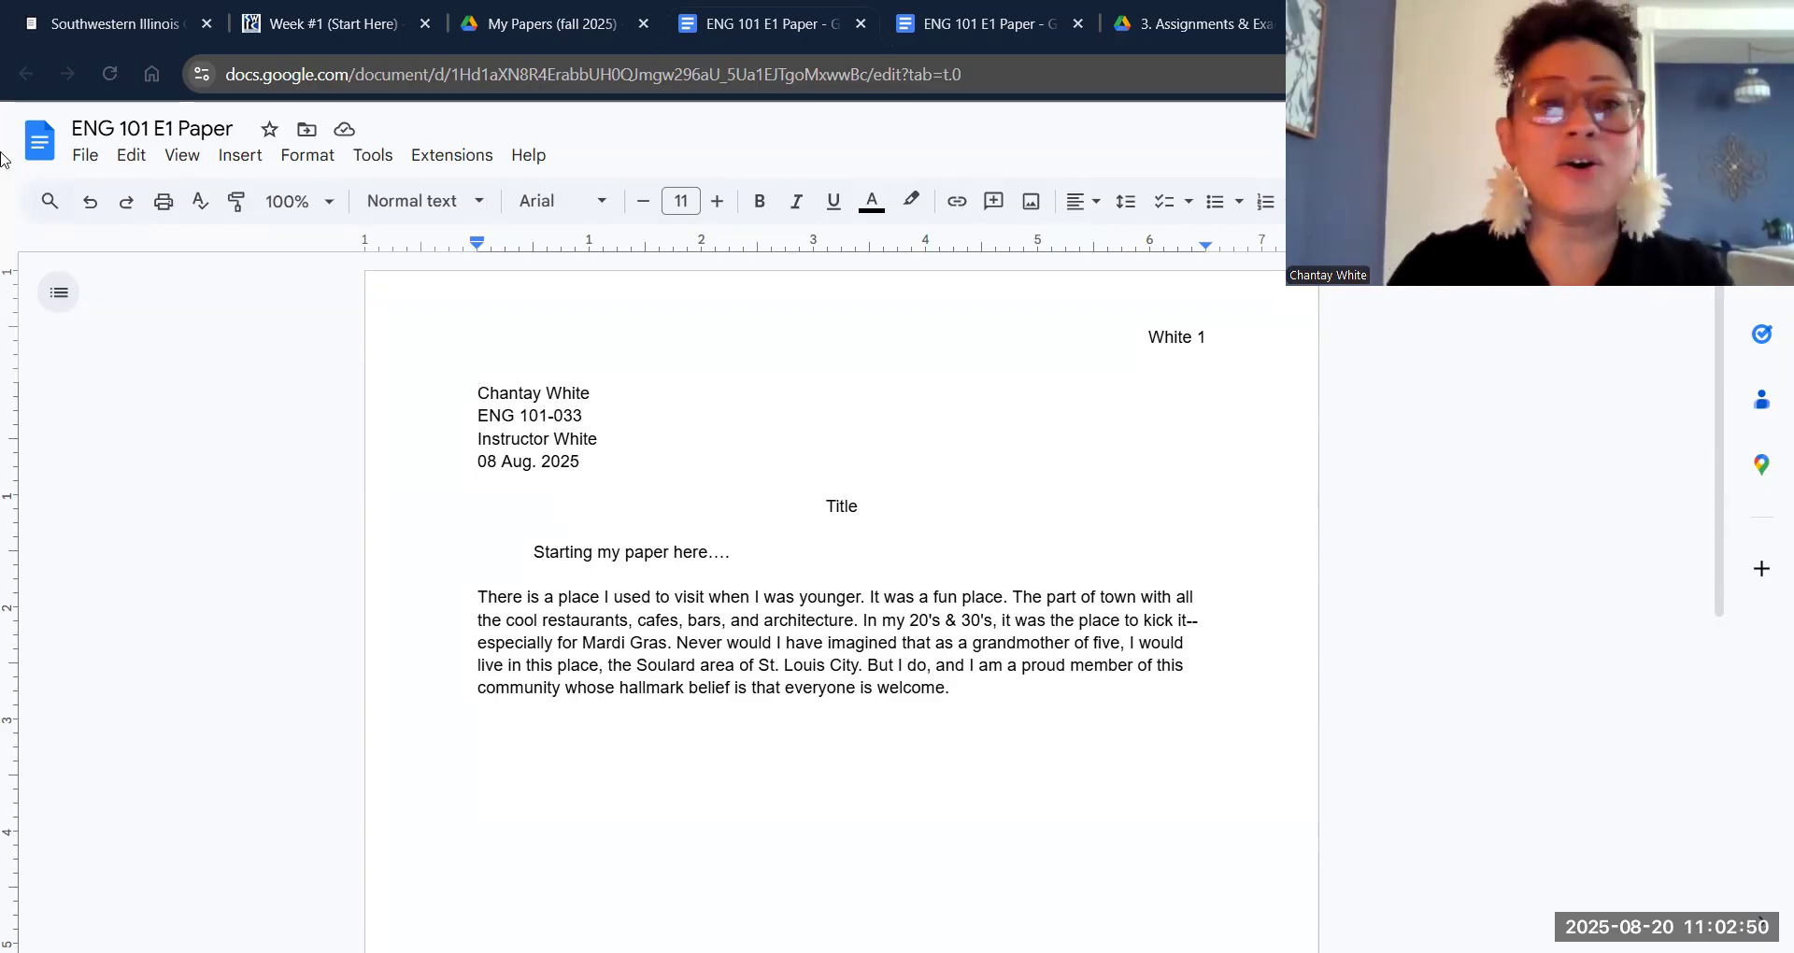
- Switch to the Week #1 page in Brightspace, open the Draft #1 (E1 Assignment) discussion topic and read its posting instructions
{"action": "left_click", "coordinate": [318, 24]}
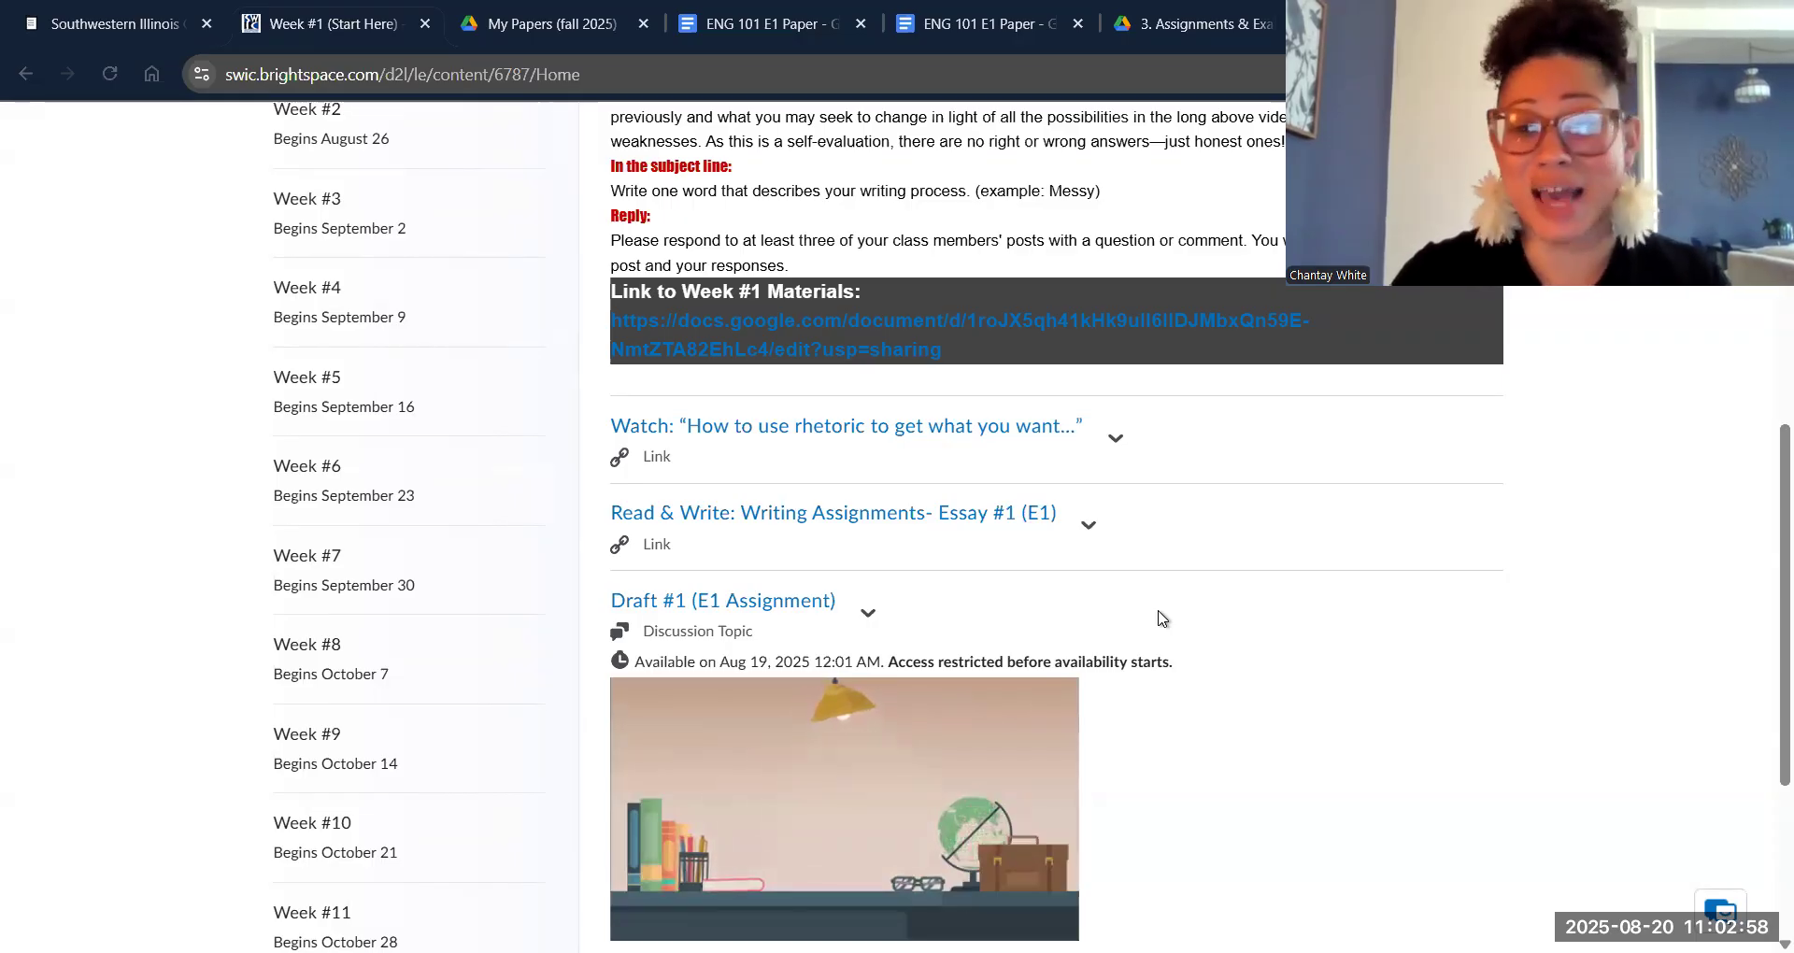
{"action": "left_click", "coordinate": [783, 612]}
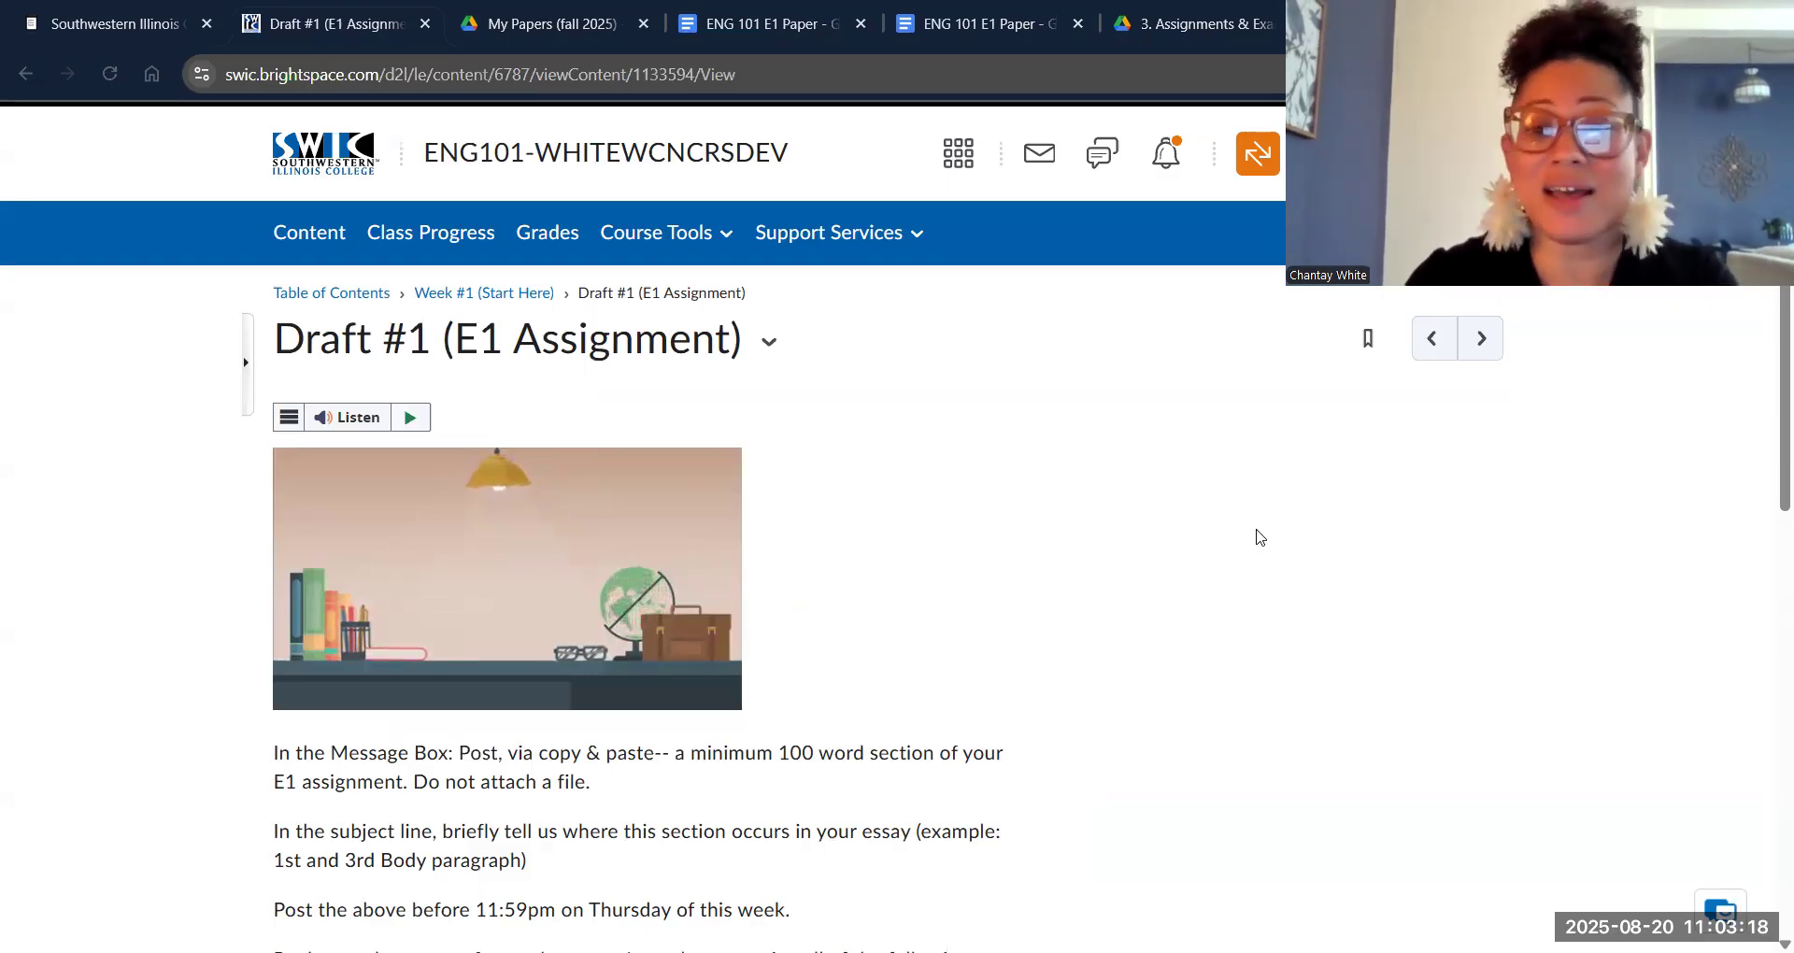
{"action": "scroll", "coordinate": [1761, 451], "scroll_direction": "down", "scroll_amount": 2}
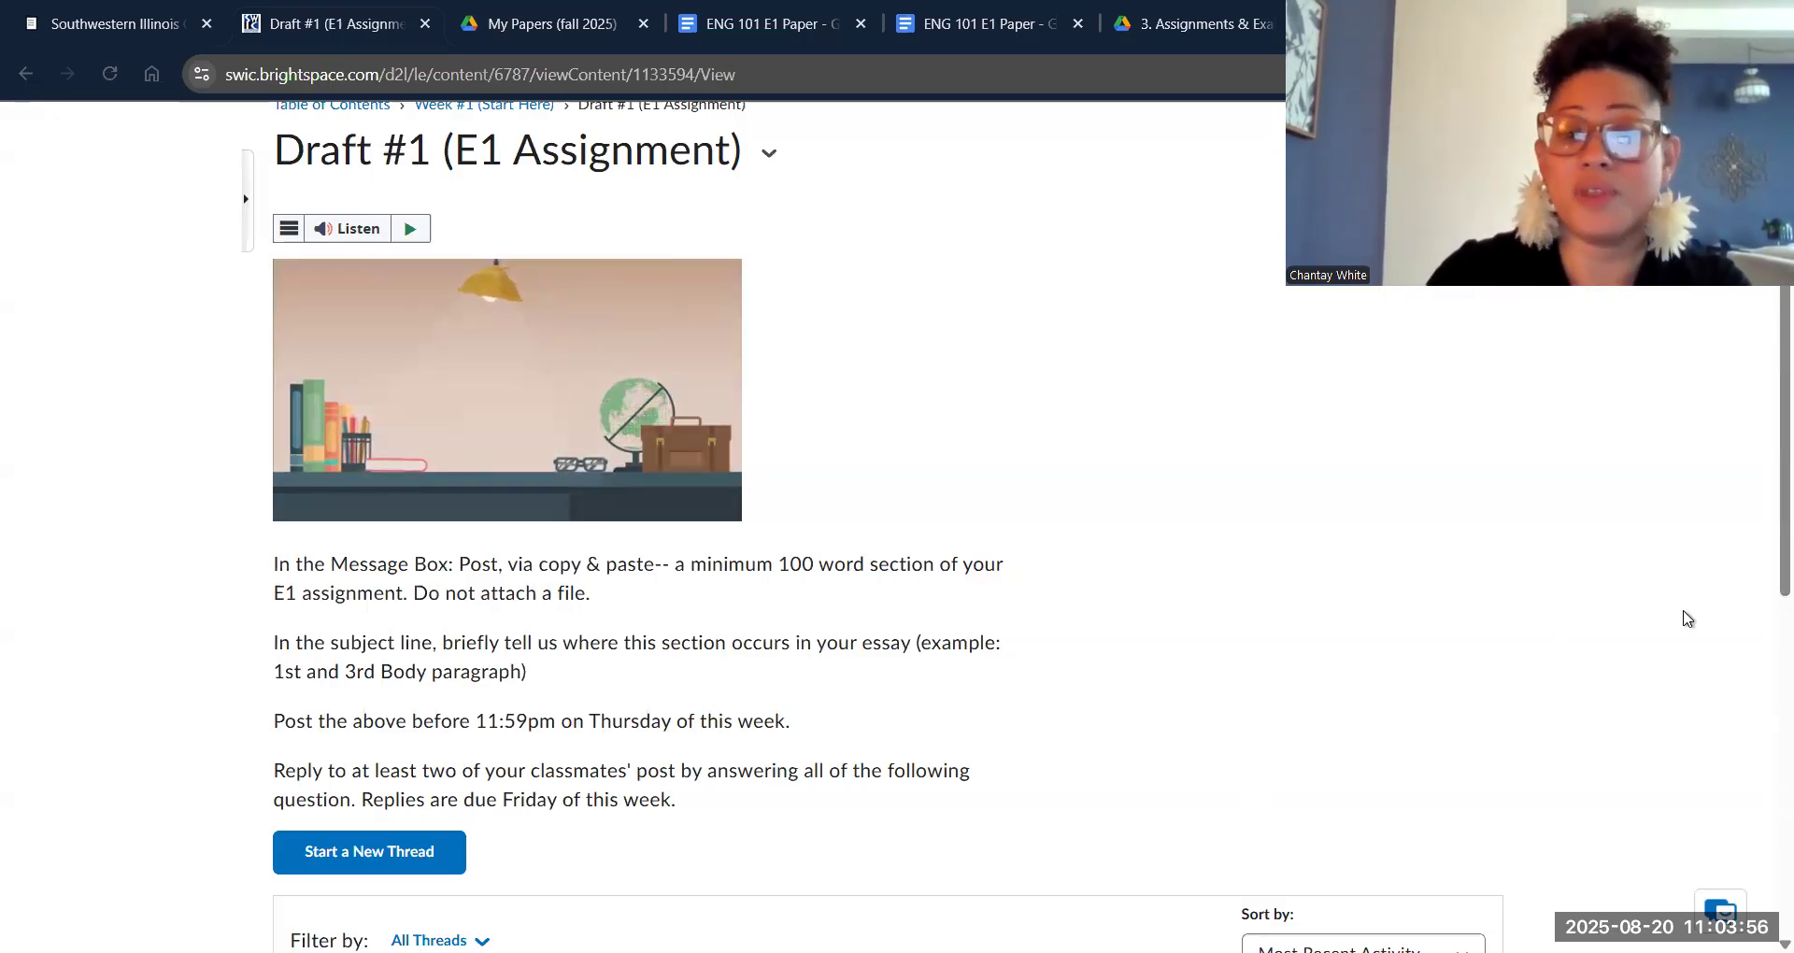
{"action": "scroll", "coordinate": [1762, 570], "scroll_direction": "down", "scroll_amount": 2}
{"action": "scroll", "coordinate": [1762, 571], "scroll_direction": "down", "scroll_amount": 2}
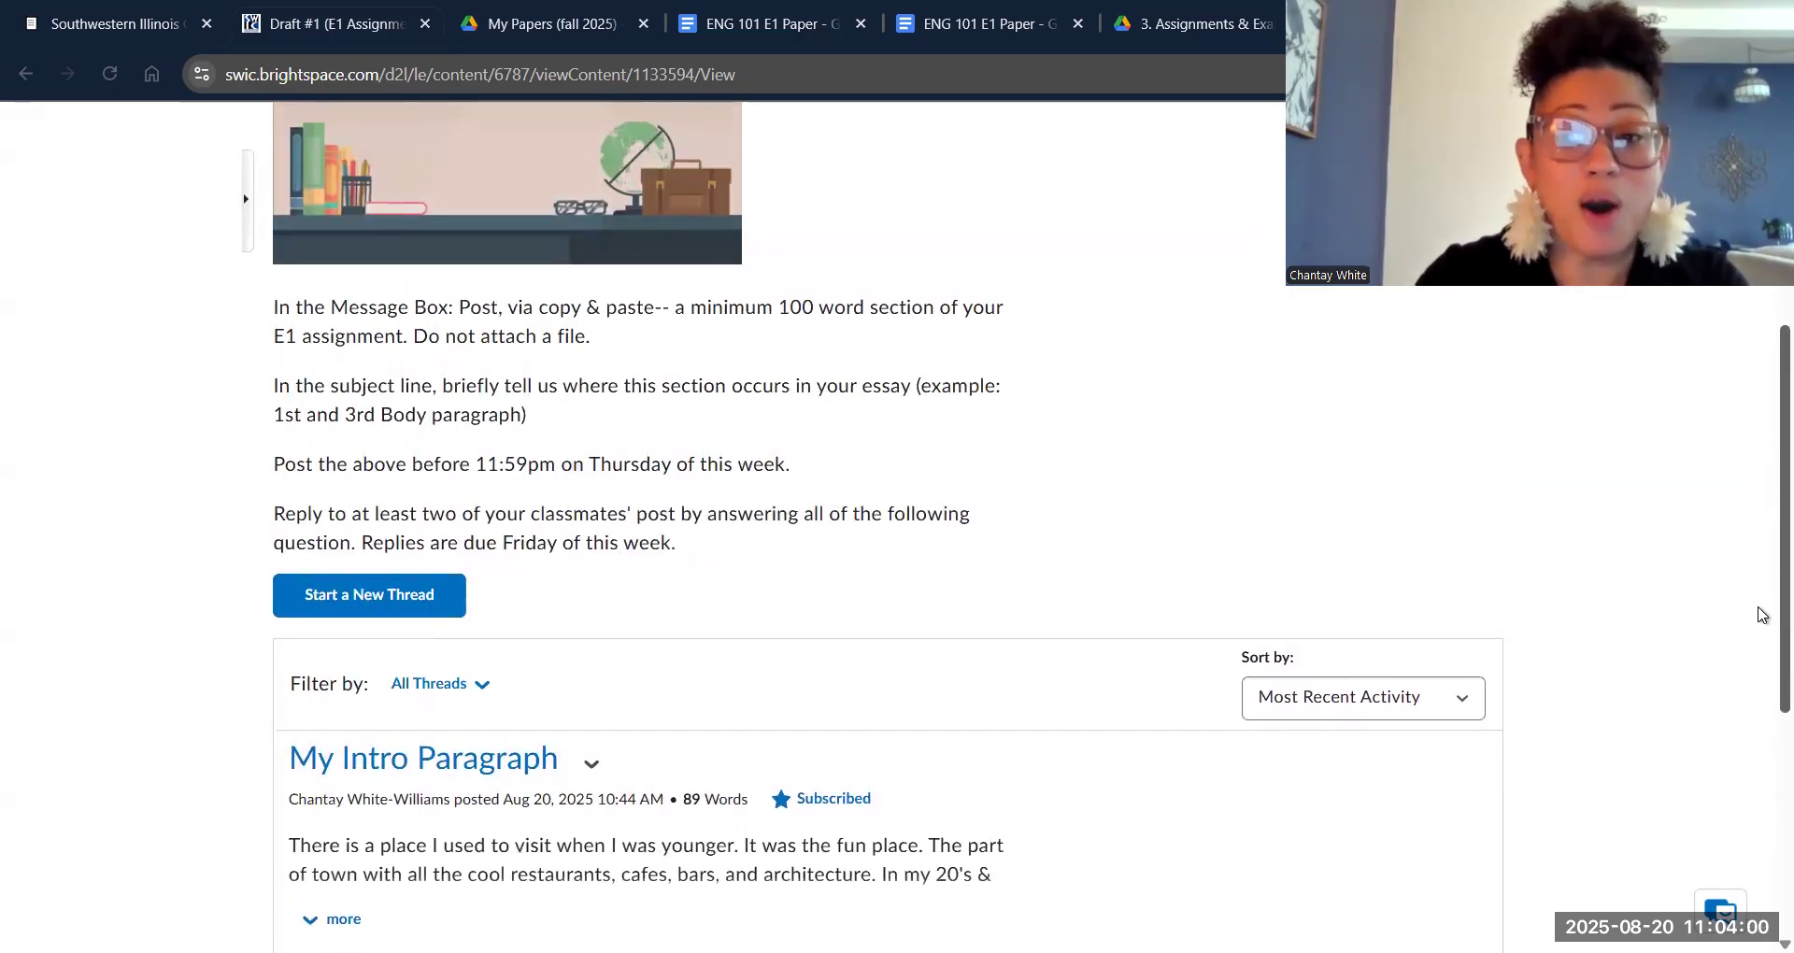
- Start a new discussion thread with the subject "3rd body paragraph (maybe)"
{"action": "left_click", "coordinate": [379, 604]}
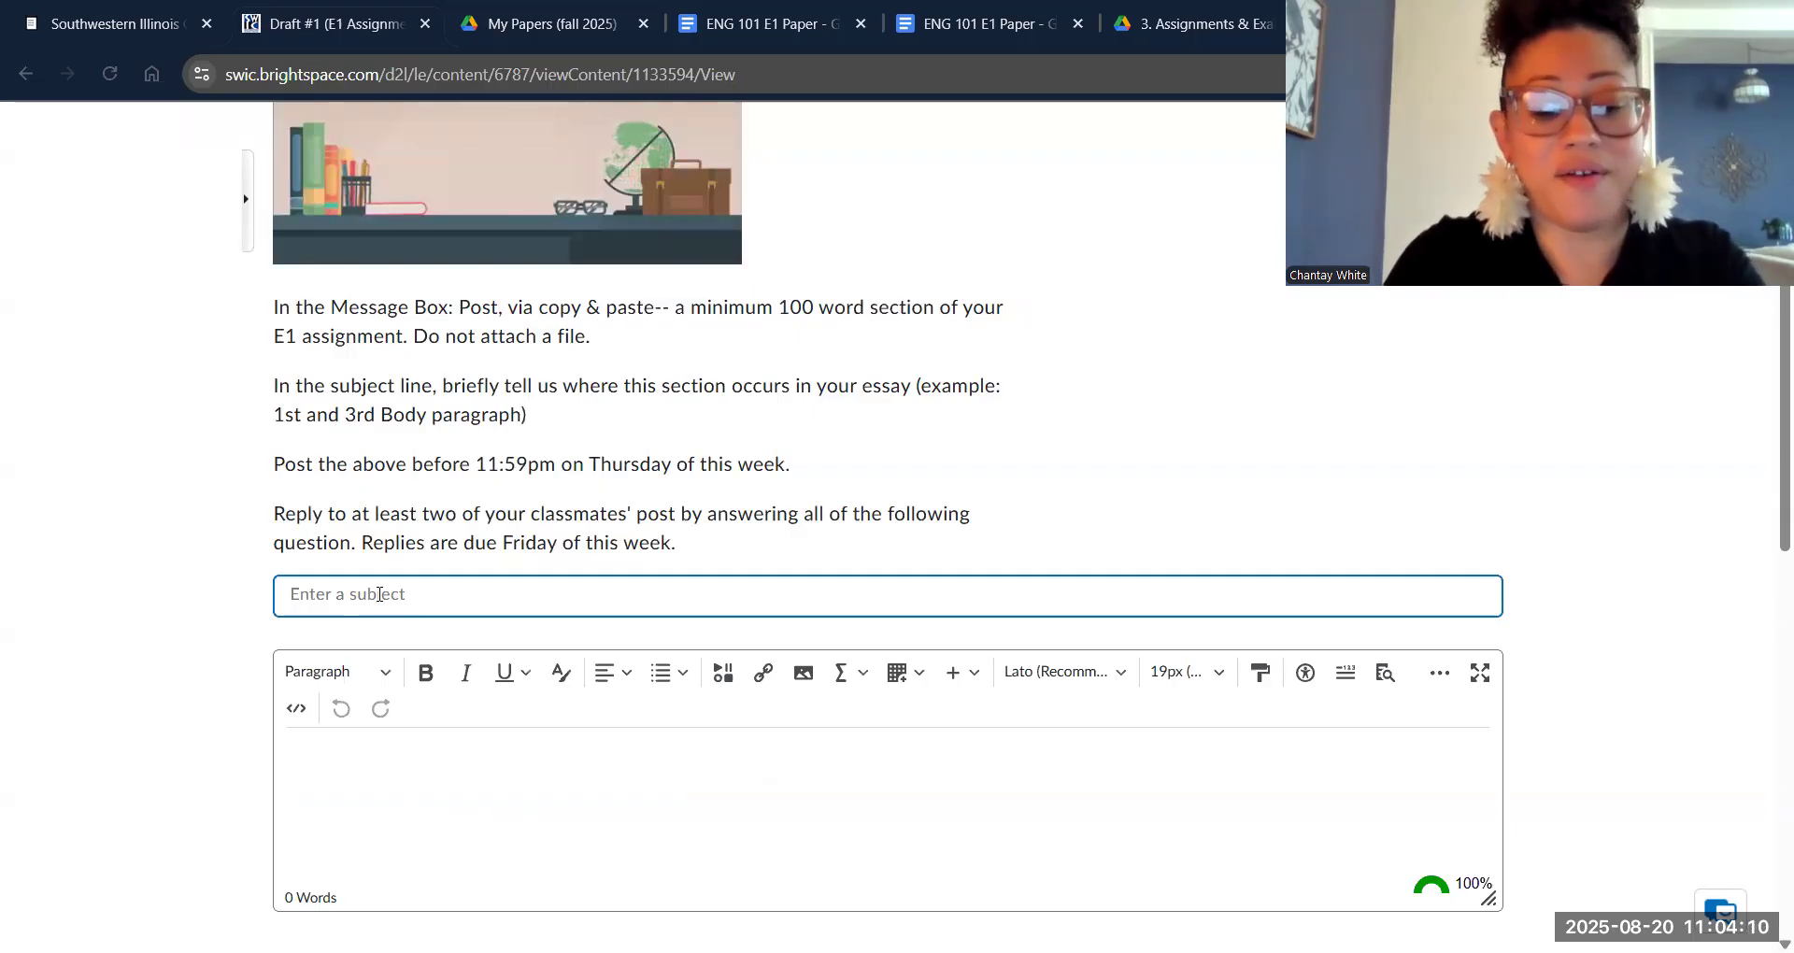
{"action": "type", "text": "3rd"}
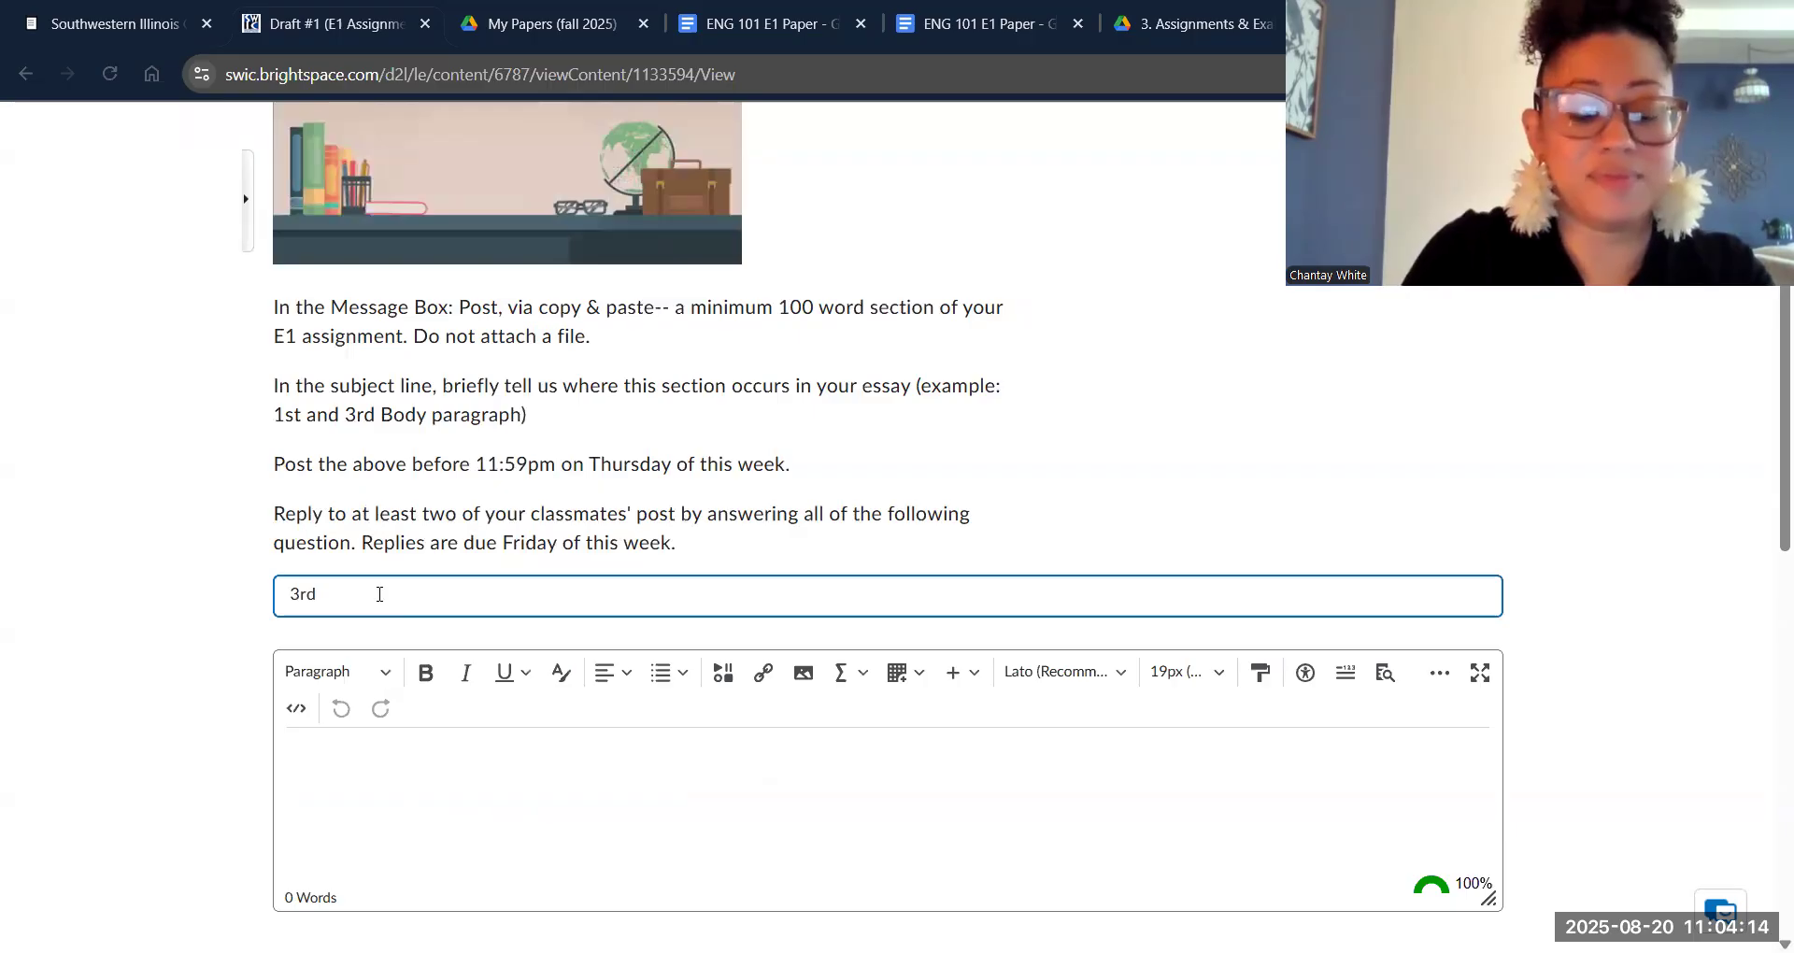
{"action": "type", "text": " body pa"}
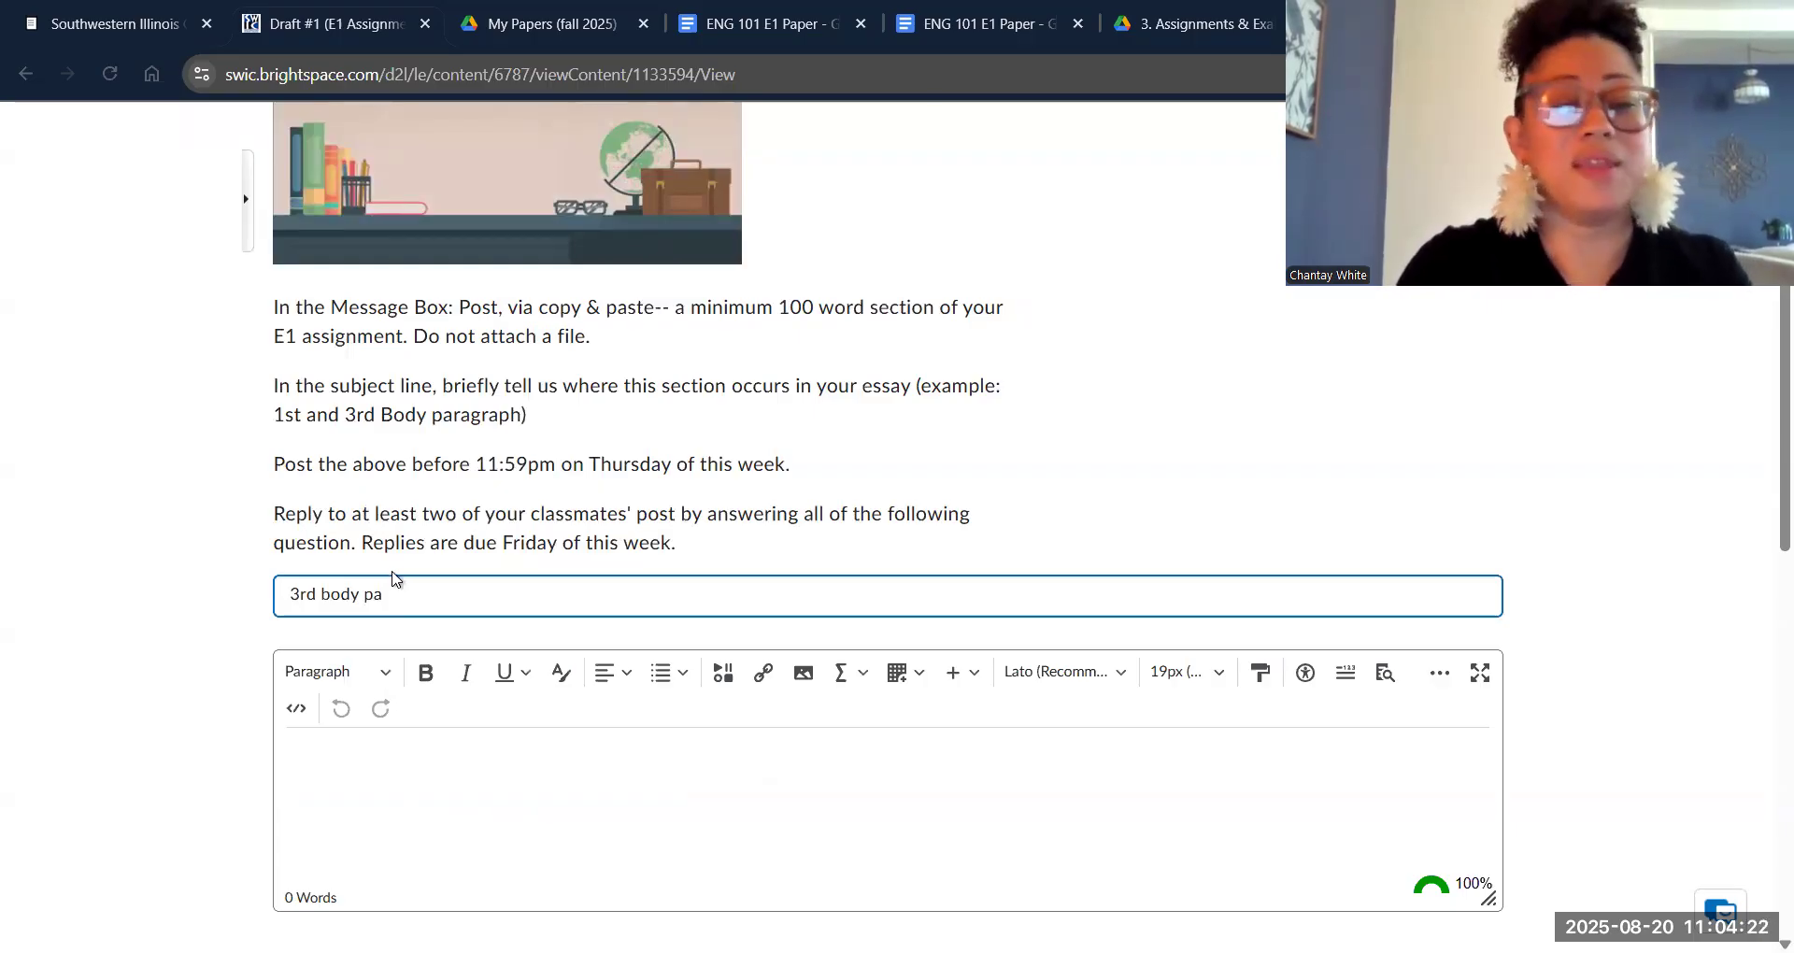
{"action": "type", "text": "ragraph (maybe)"}
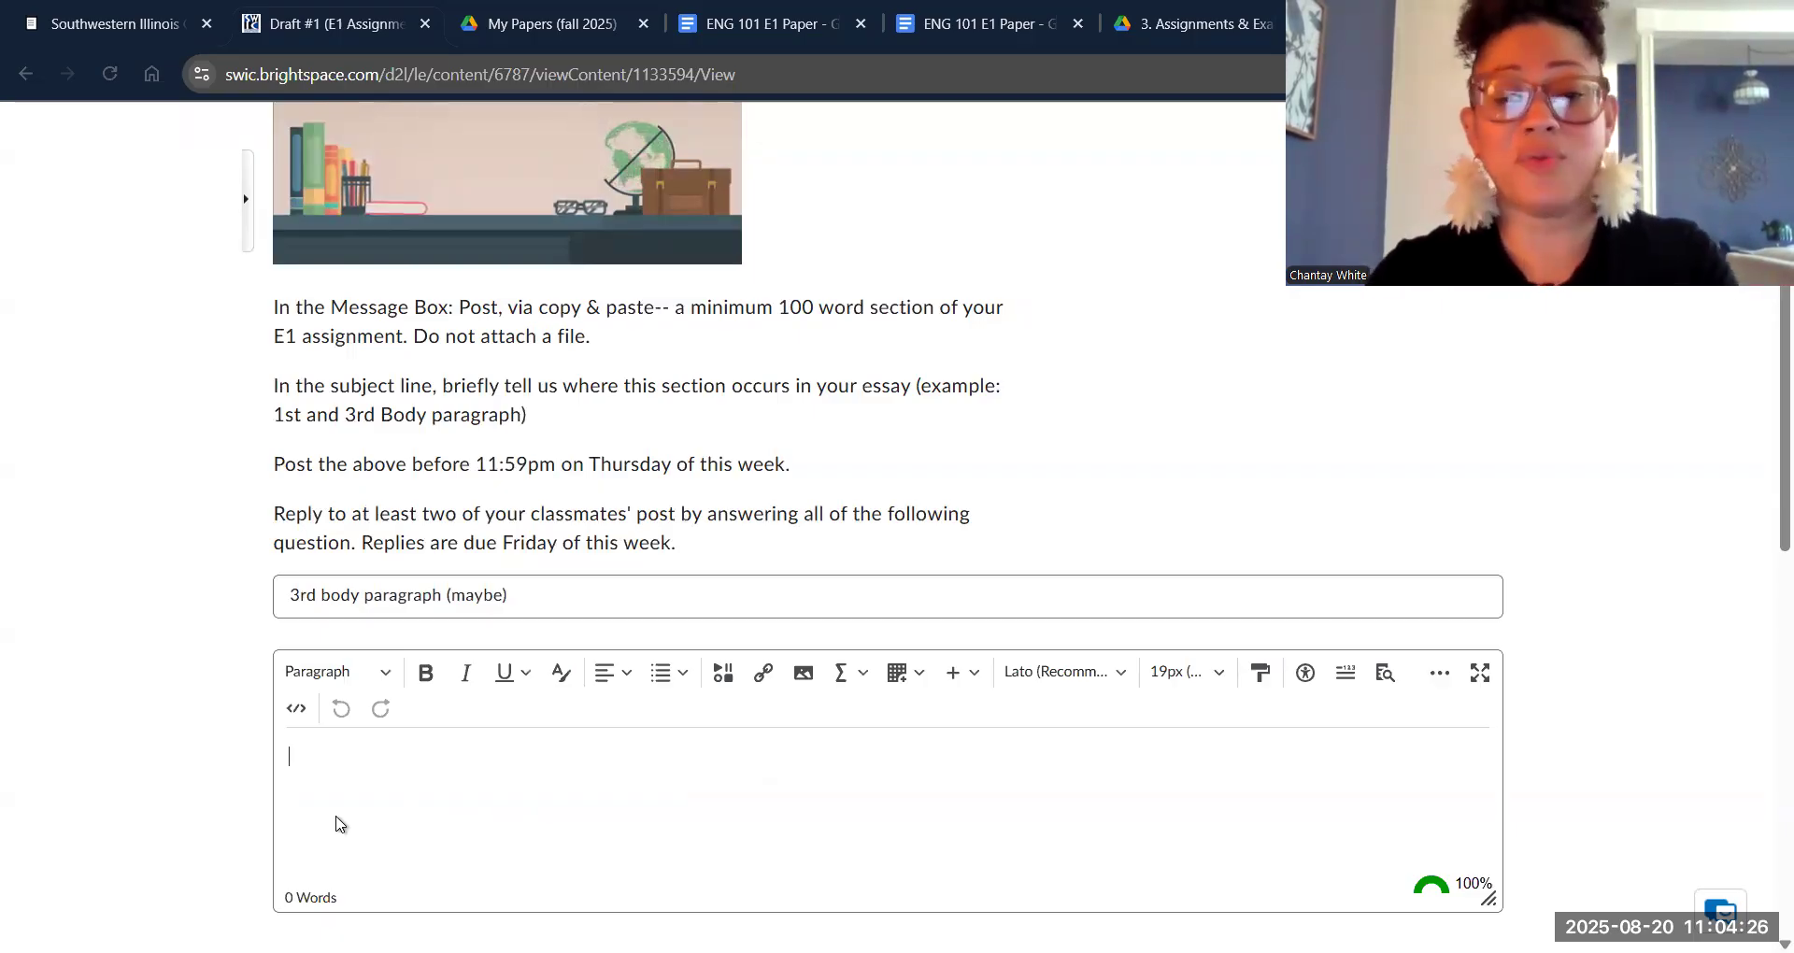
{"action": "type", "text": "There is a place I used to visit when I was younger. It was the fun place. The part of town with all the cool restaurants, cafes, bars, and architecture. In my 20's & 30's, it was the place to kick it-- especially for Mardi Gras. Never would I have imagined that as a grandmother of five, I would live in this place, the Soulard area of St. Louis City. But I do, and I am a proud member of this community whose hallmark belief is everyone is welcome."}
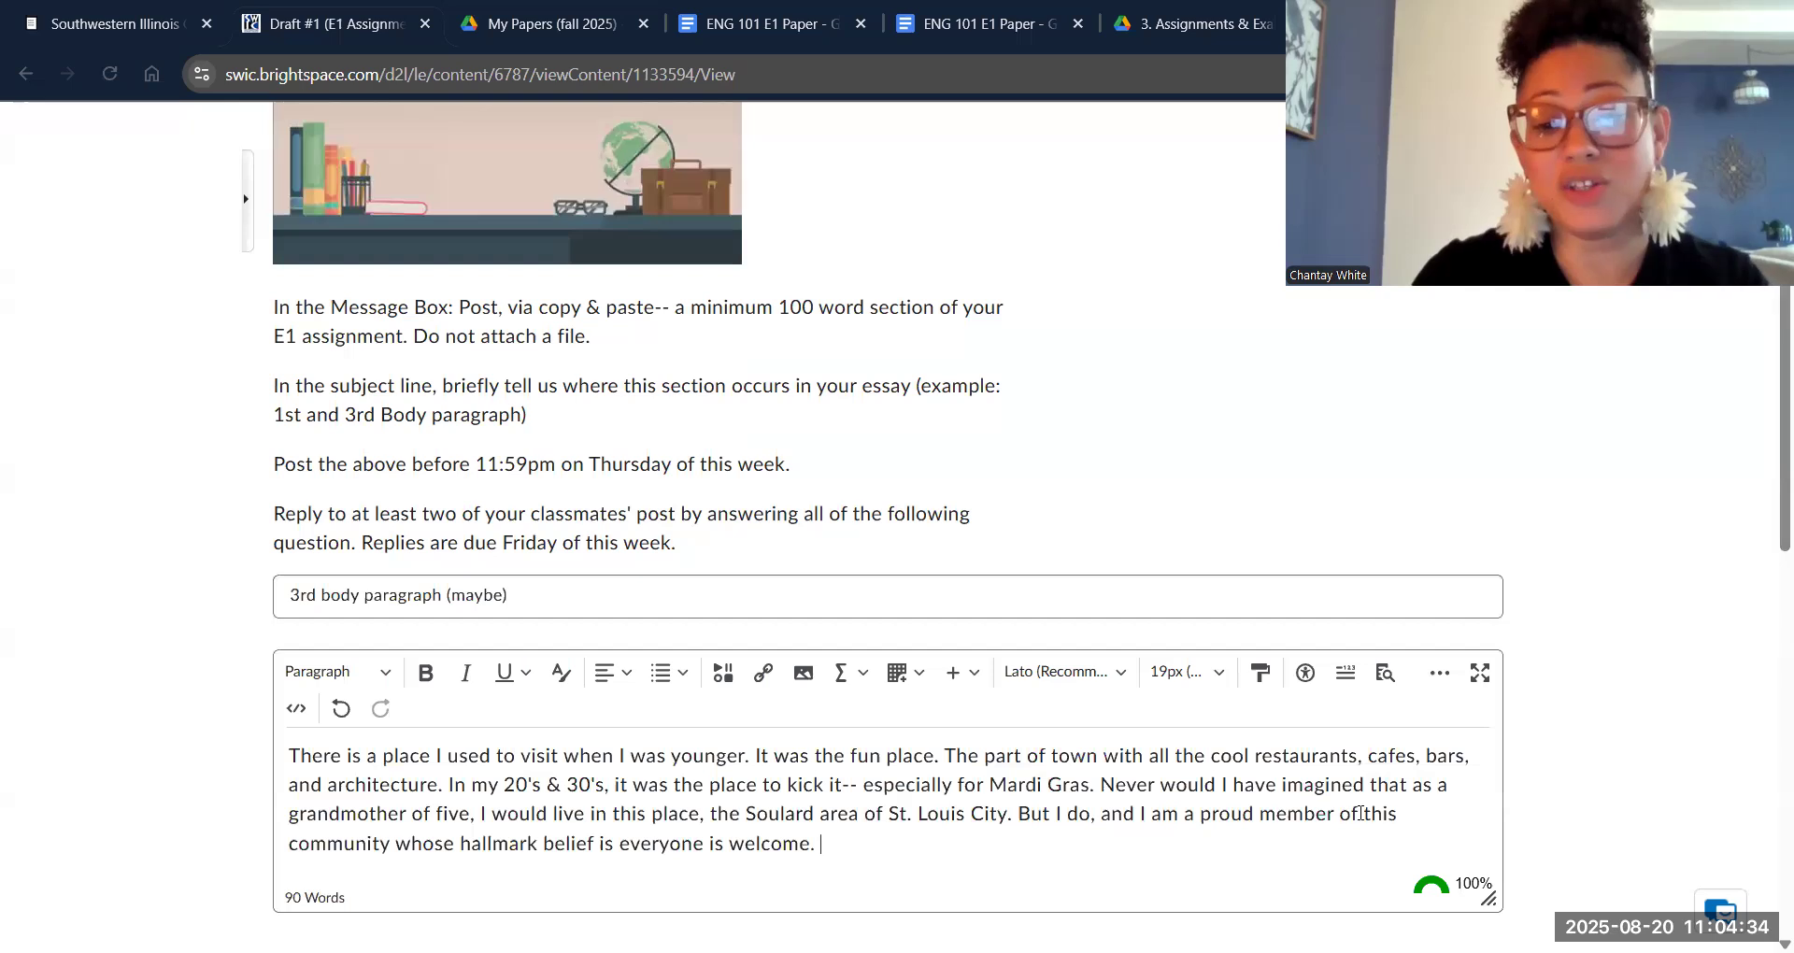
{"action": "left_click_drag", "start_coordinate": [1397, 814], "coordinate": [323, 745]}
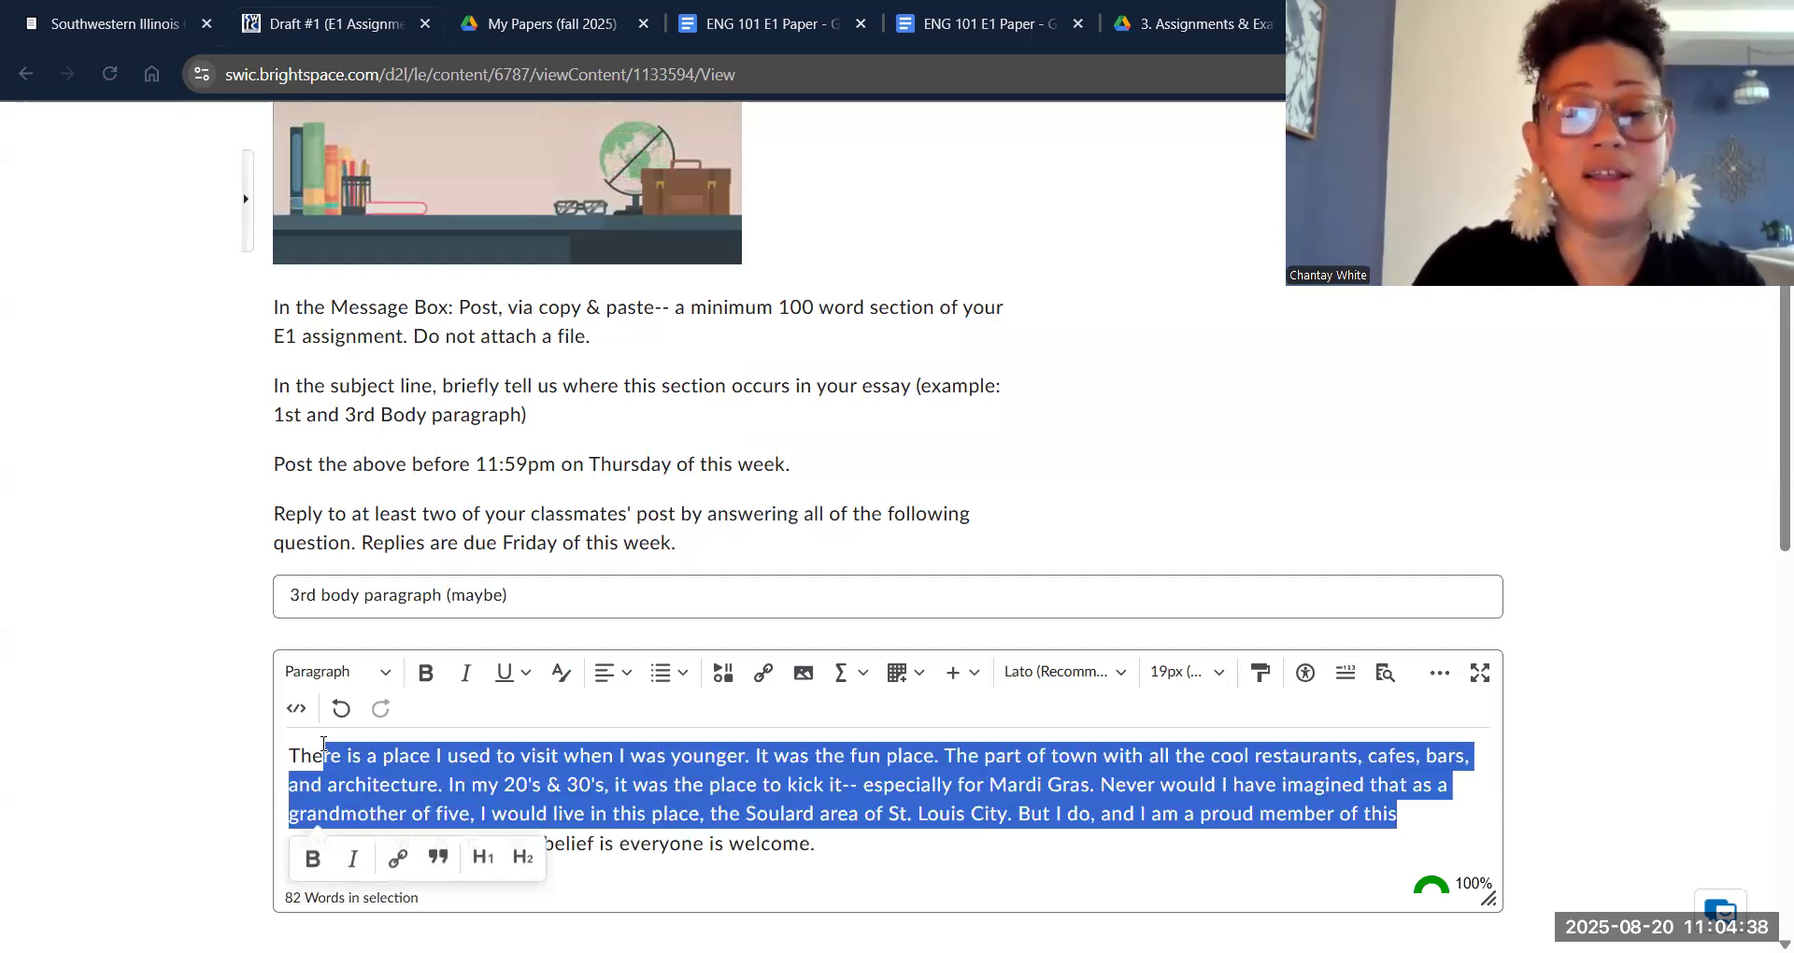
{"action": "key", "text": "BackSpace"}
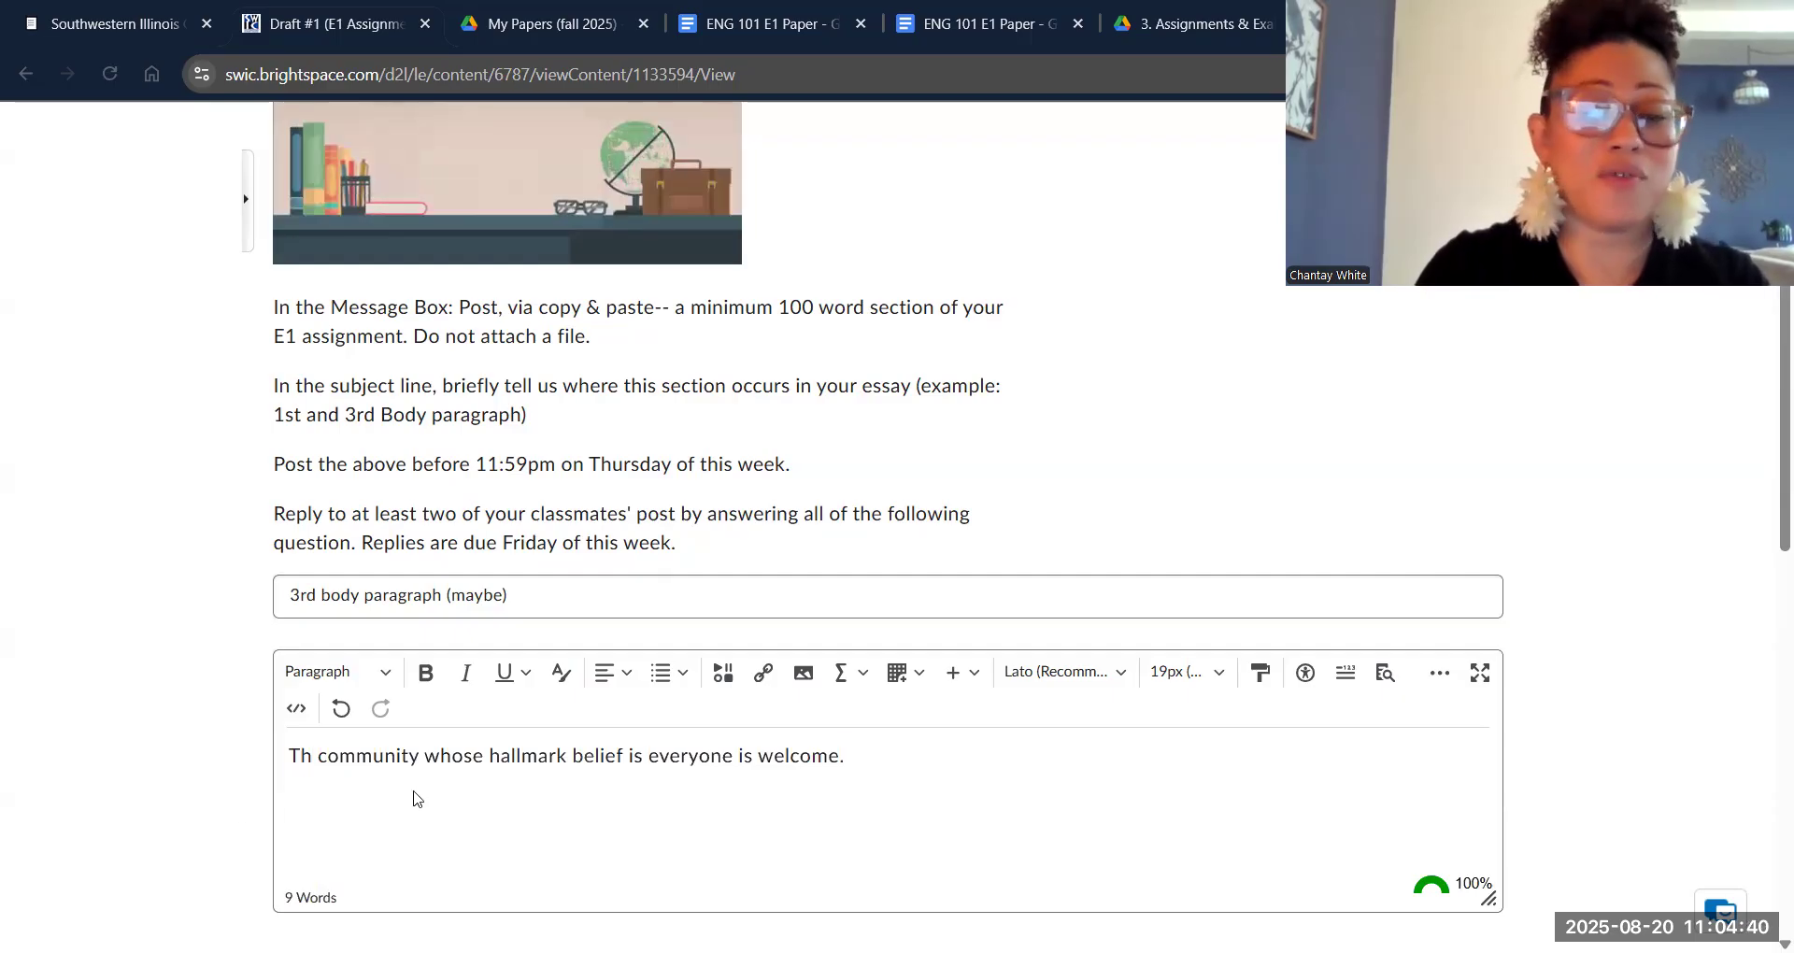
{"action": "key", "text": "ctrl+a"}
{"action": "key", "text": "BackSpace"}
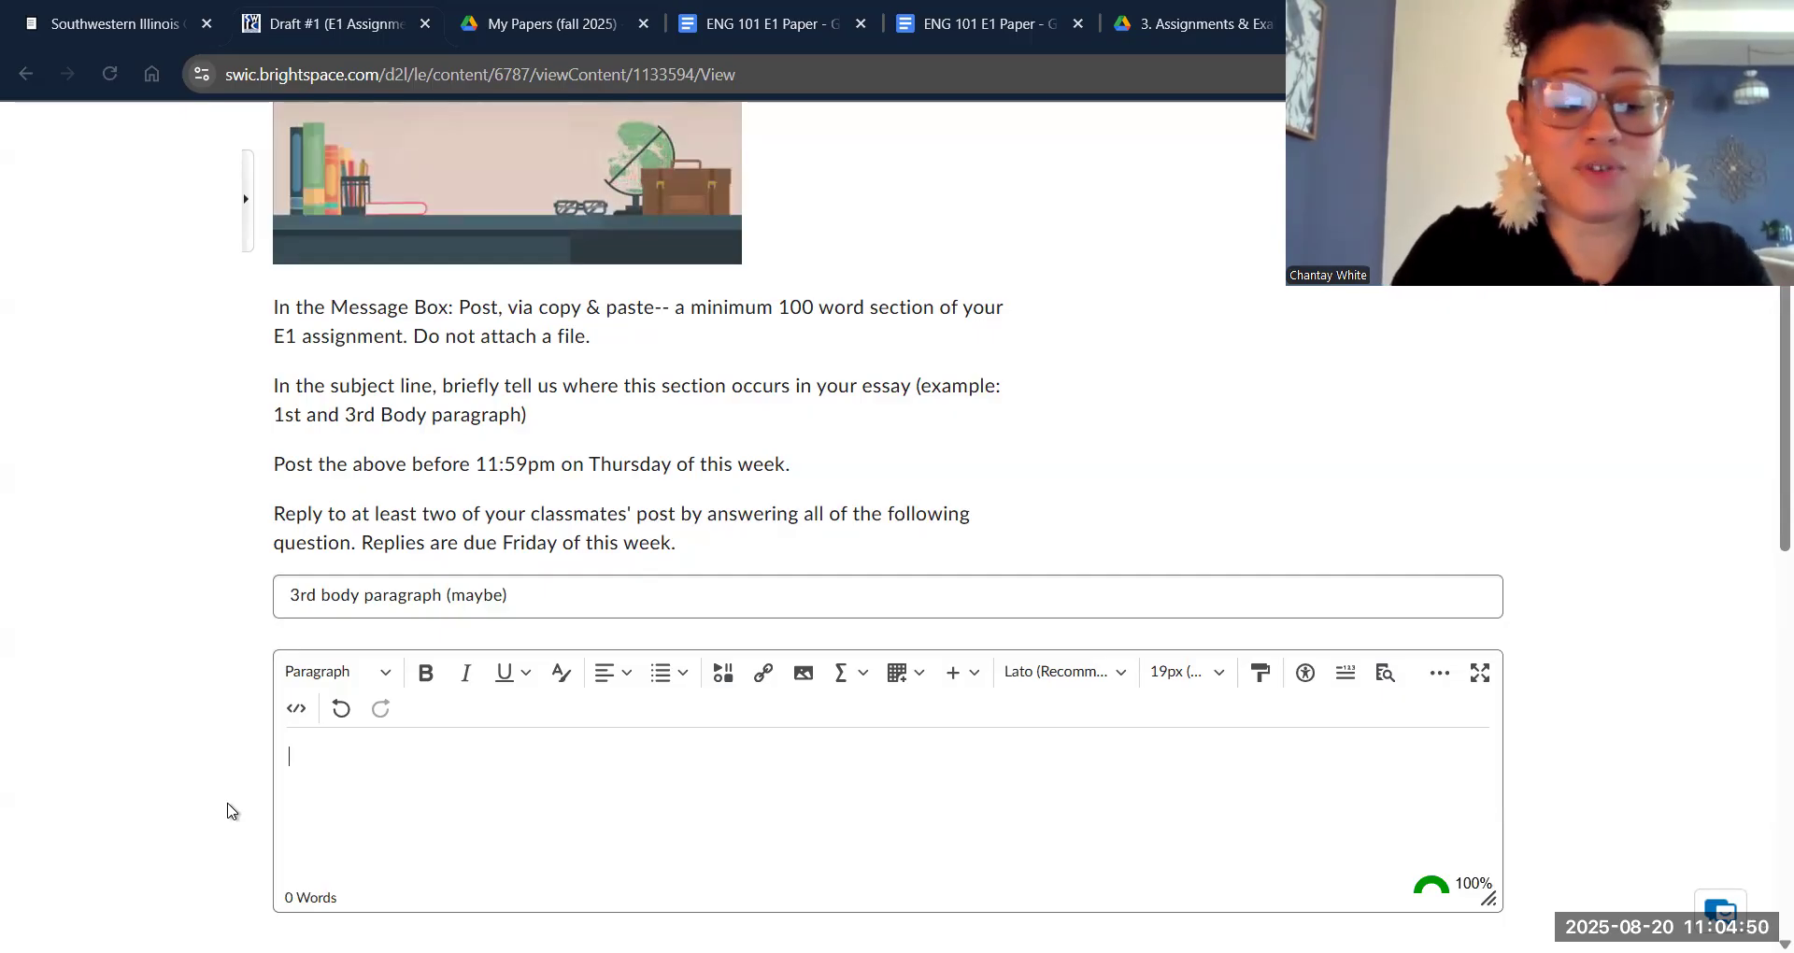
- Enter "Type out the first draft here...." as the thread's message and correct the misspelled word to "draft"
{"action": "type", "text": "Type"}
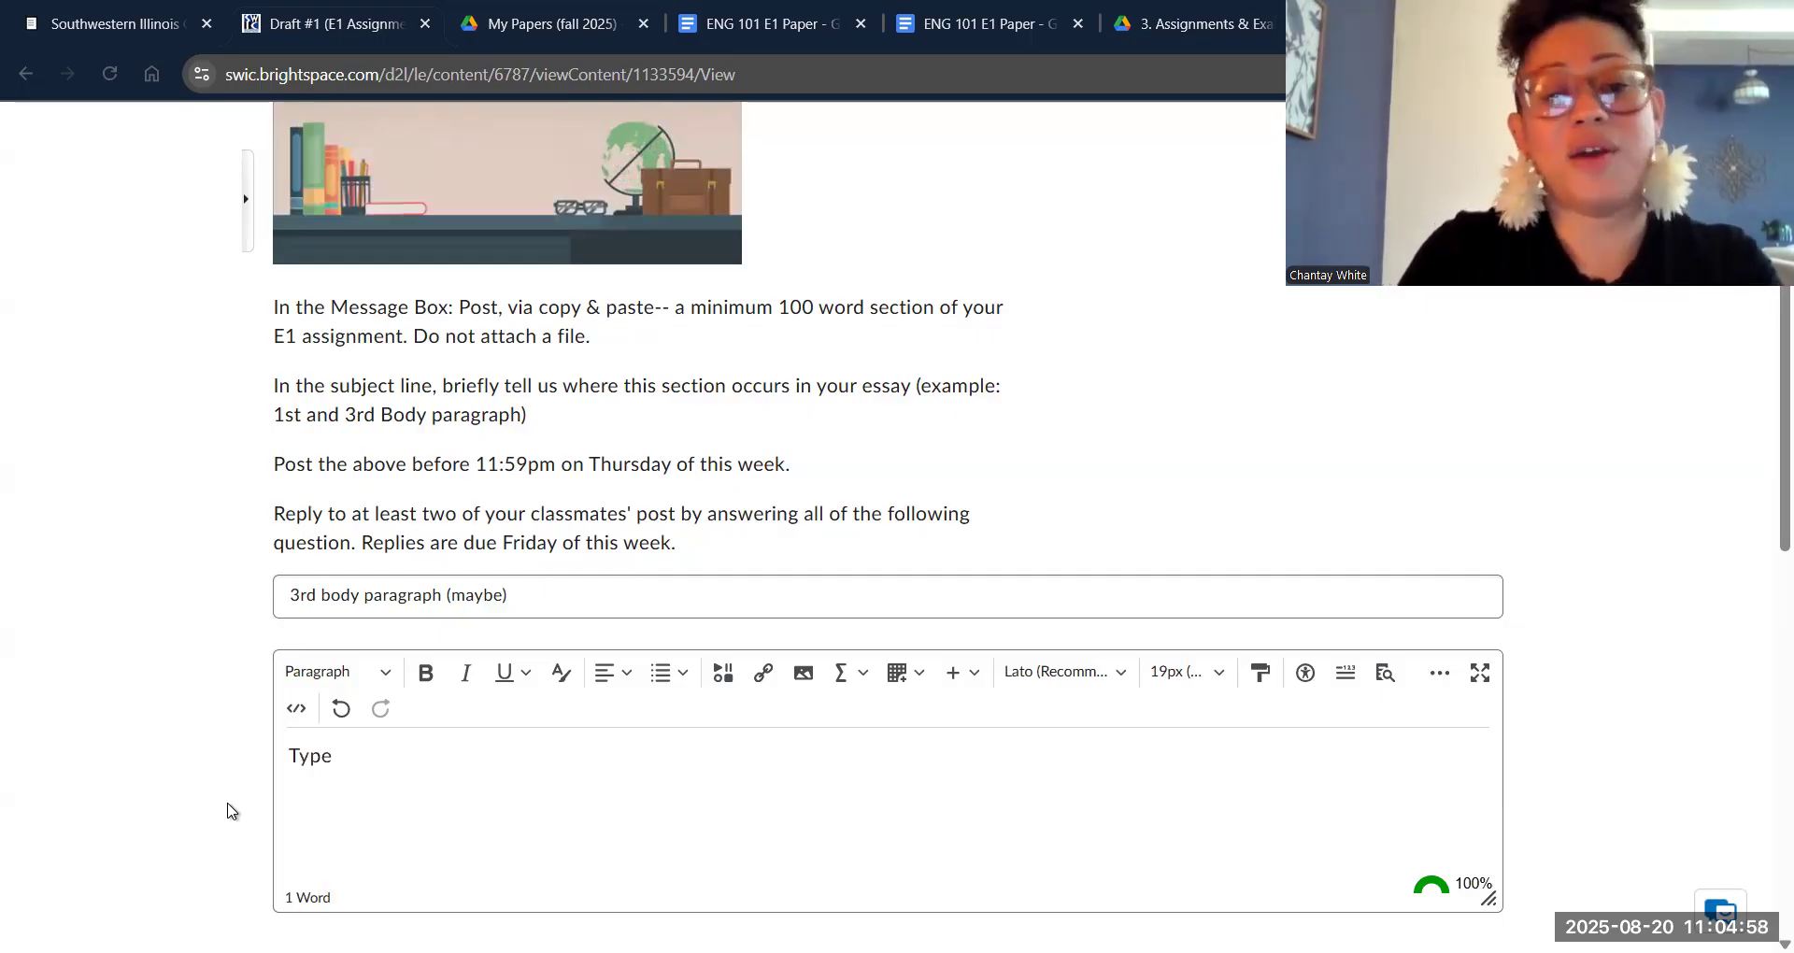
{"action": "type", "text": "out the first darft here...."}
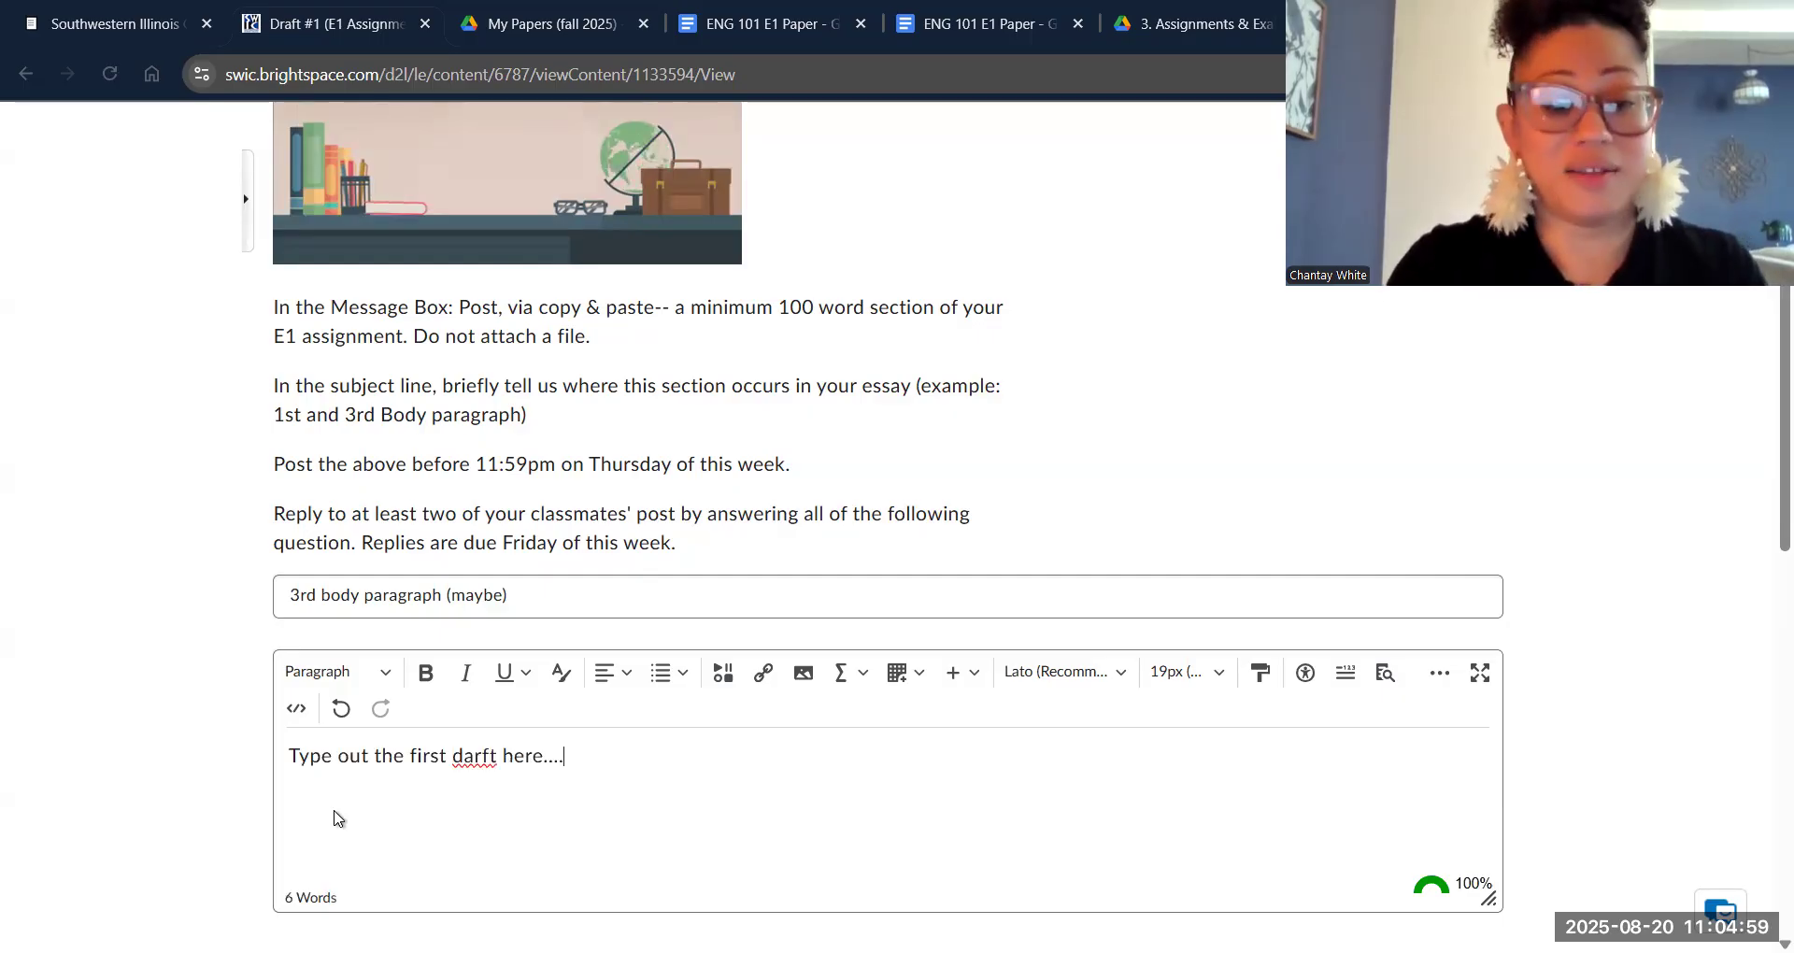
{"action": "right_click", "coordinate": [484, 765]}
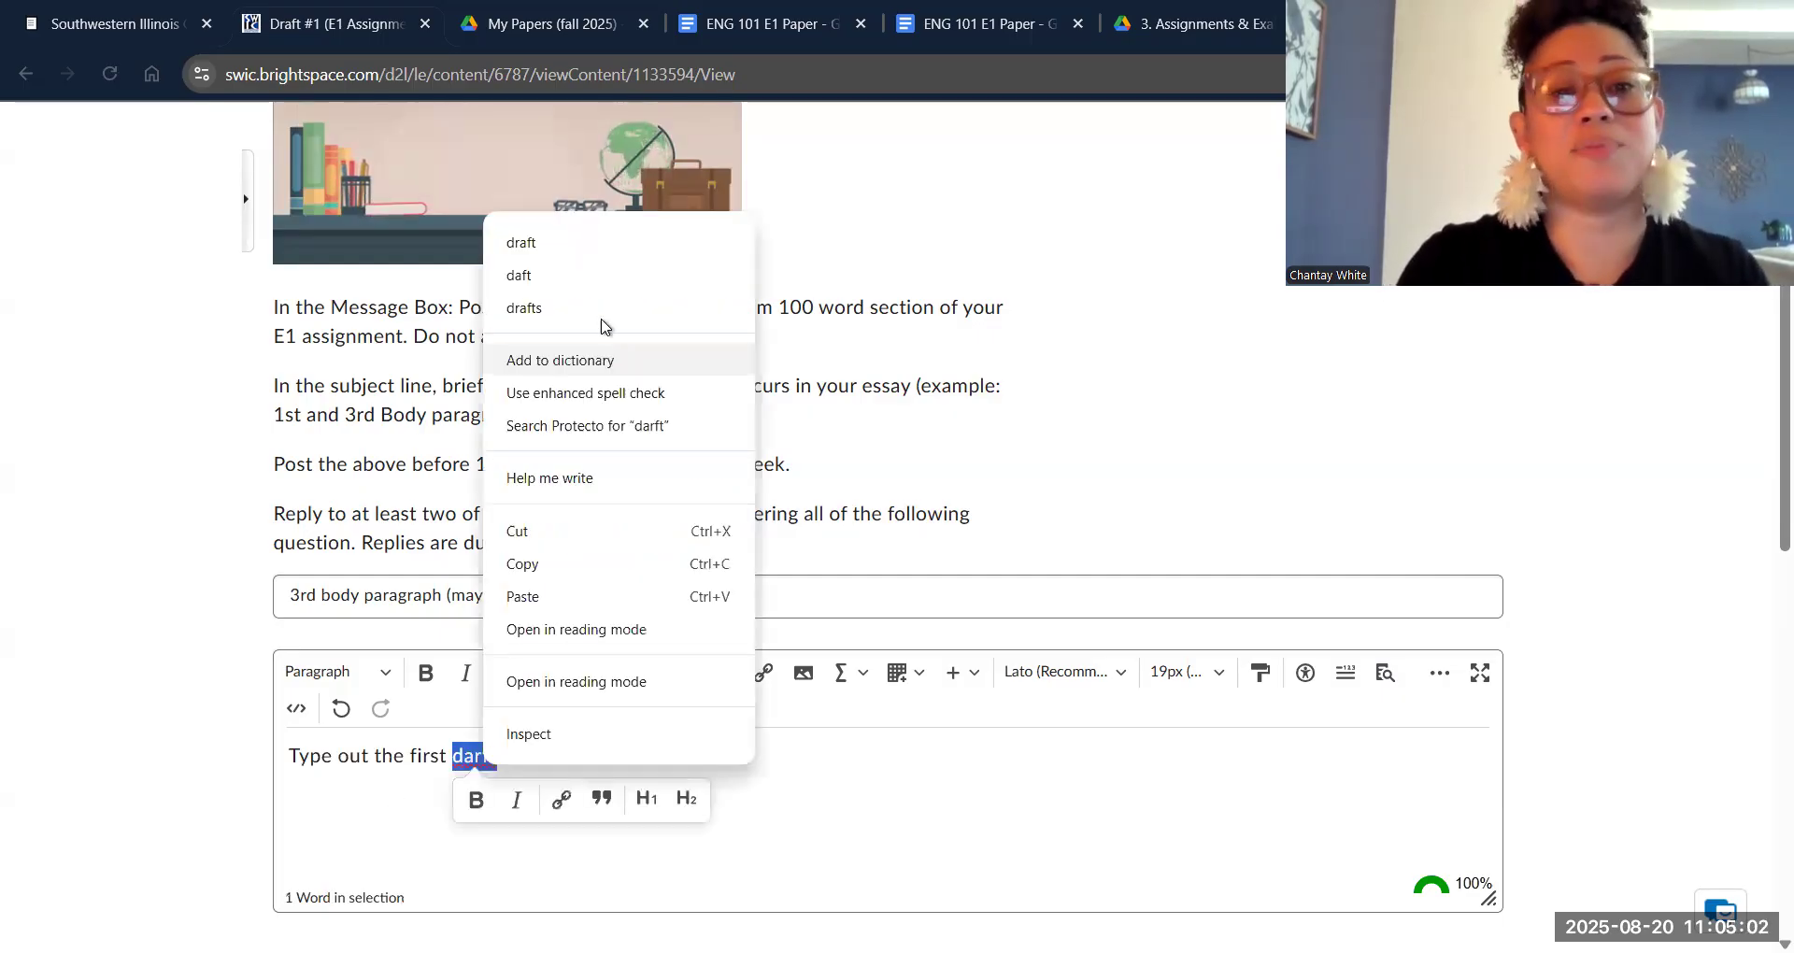
{"action": "left_click", "coordinate": [593, 258]}
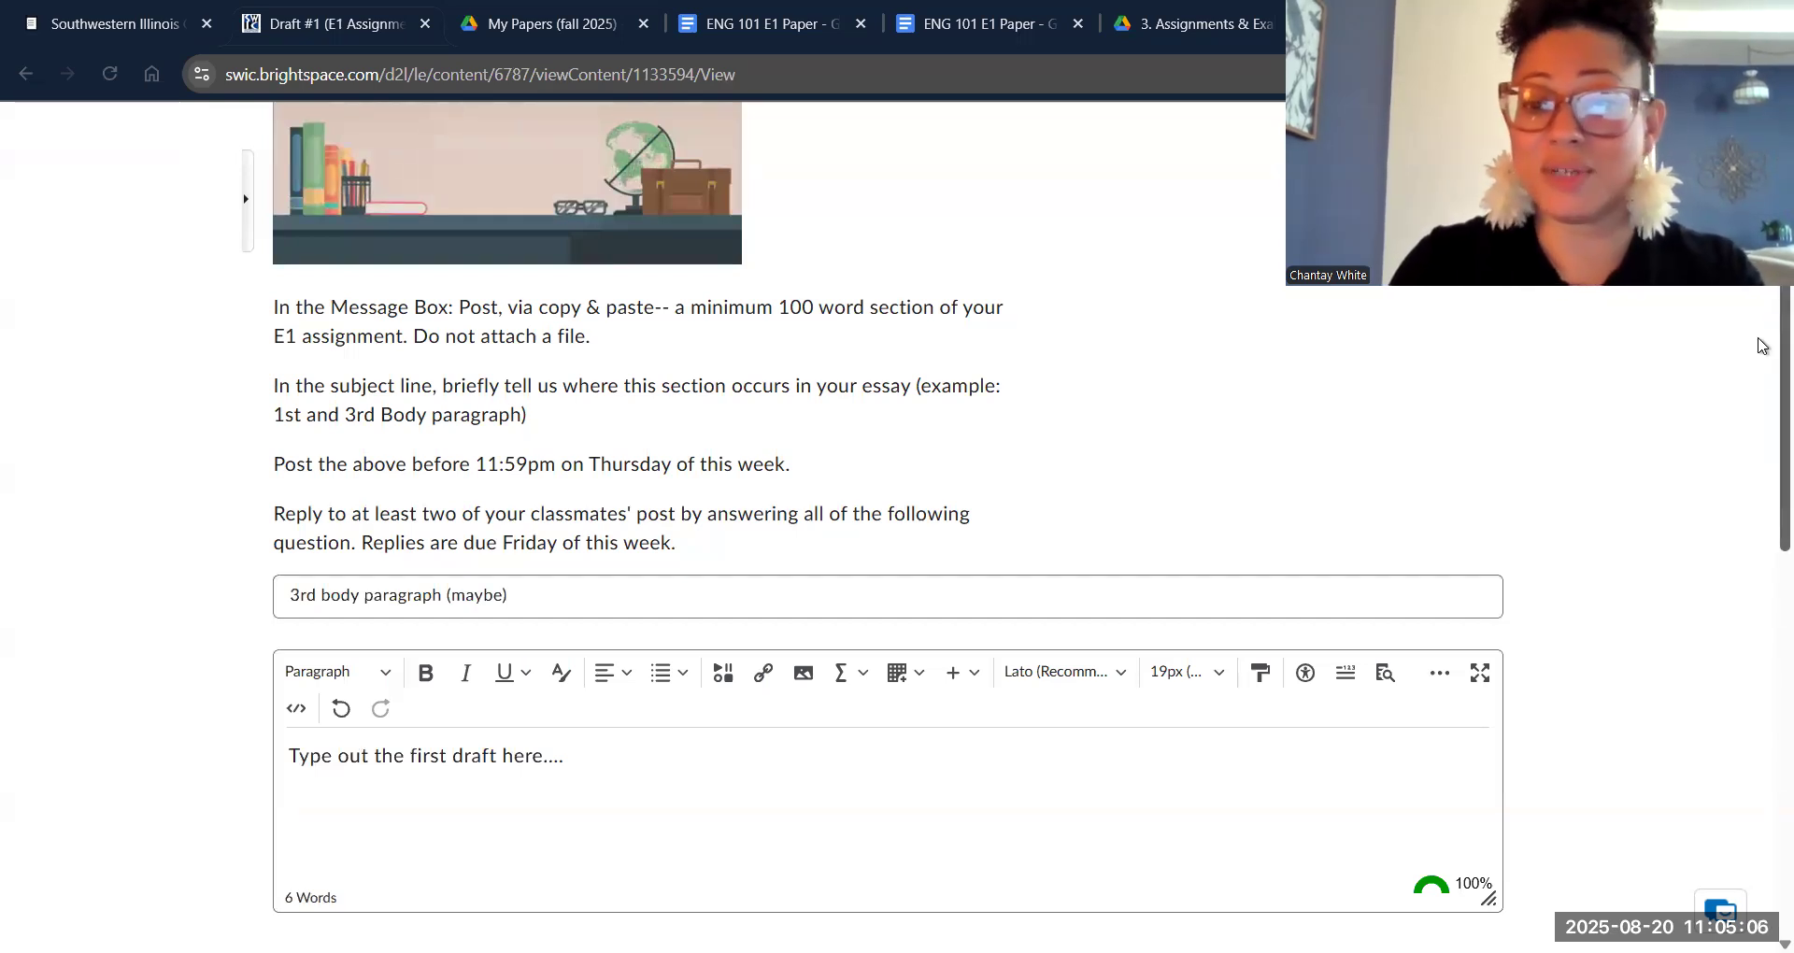
- Post the new thread to the Draft #1 discussion without attaching a file
{"action": "scroll", "coordinate": [911, 711], "scroll_direction": "down", "scroll_amount": 3}
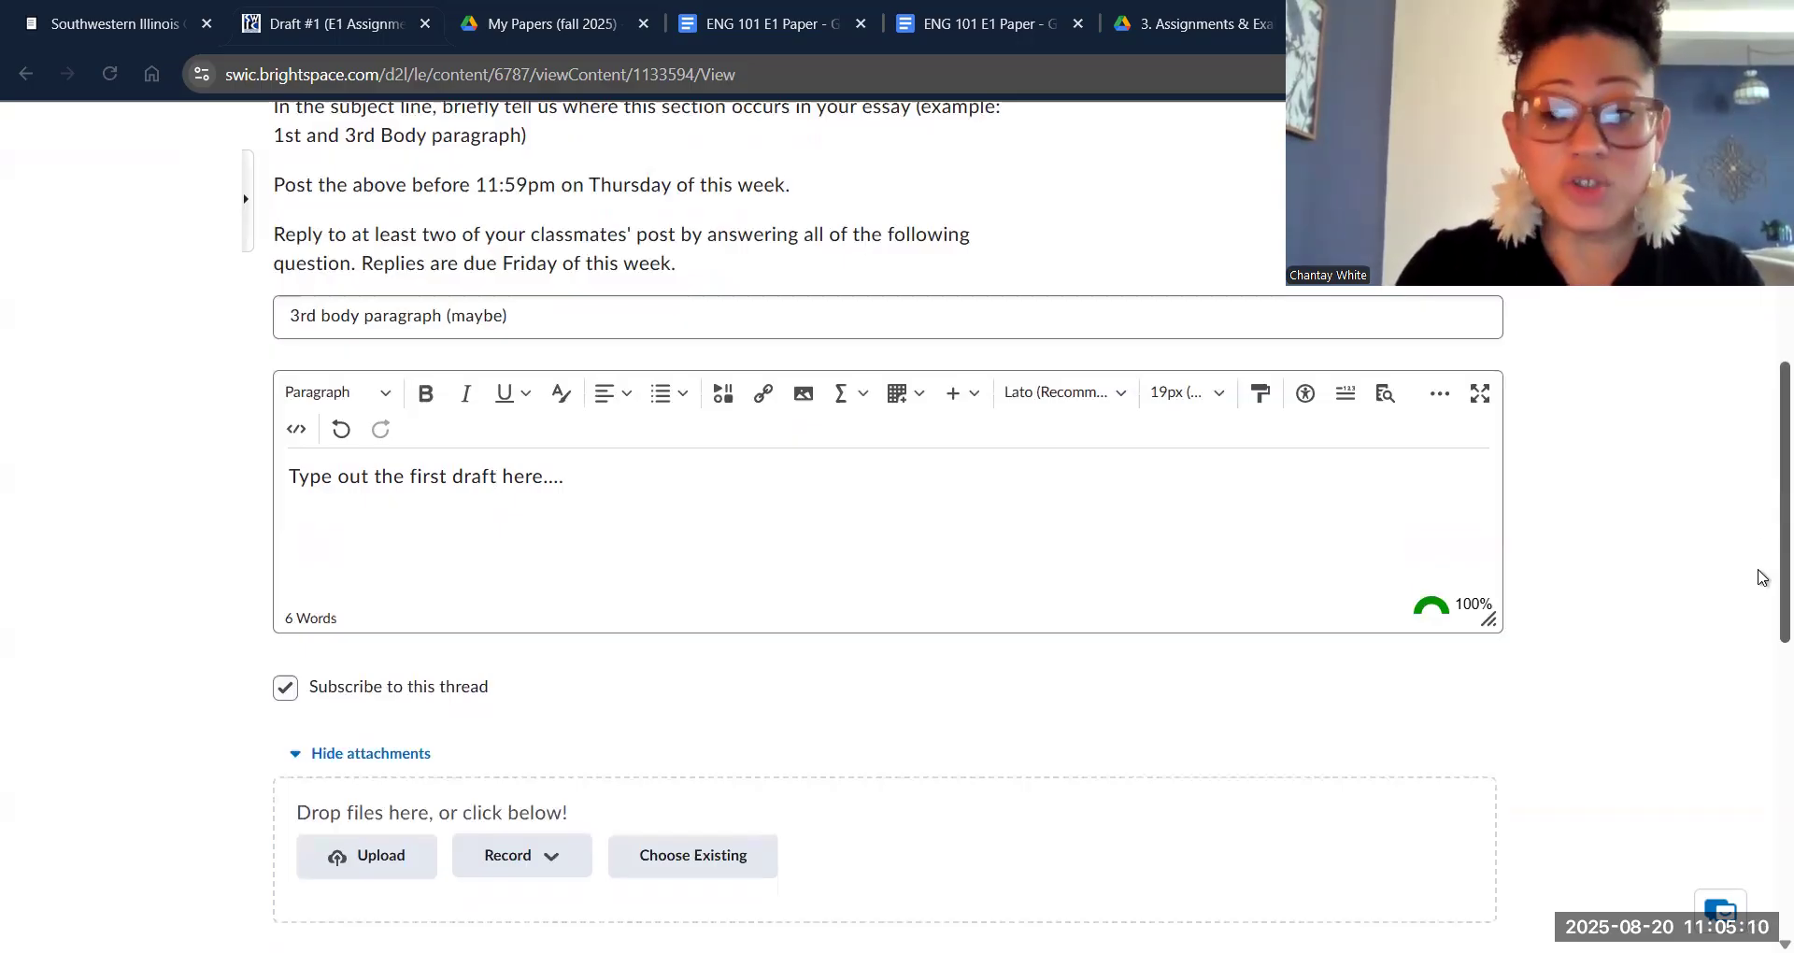
{"action": "scroll", "coordinate": [1763, 636], "scroll_direction": "down", "scroll_amount": 4}
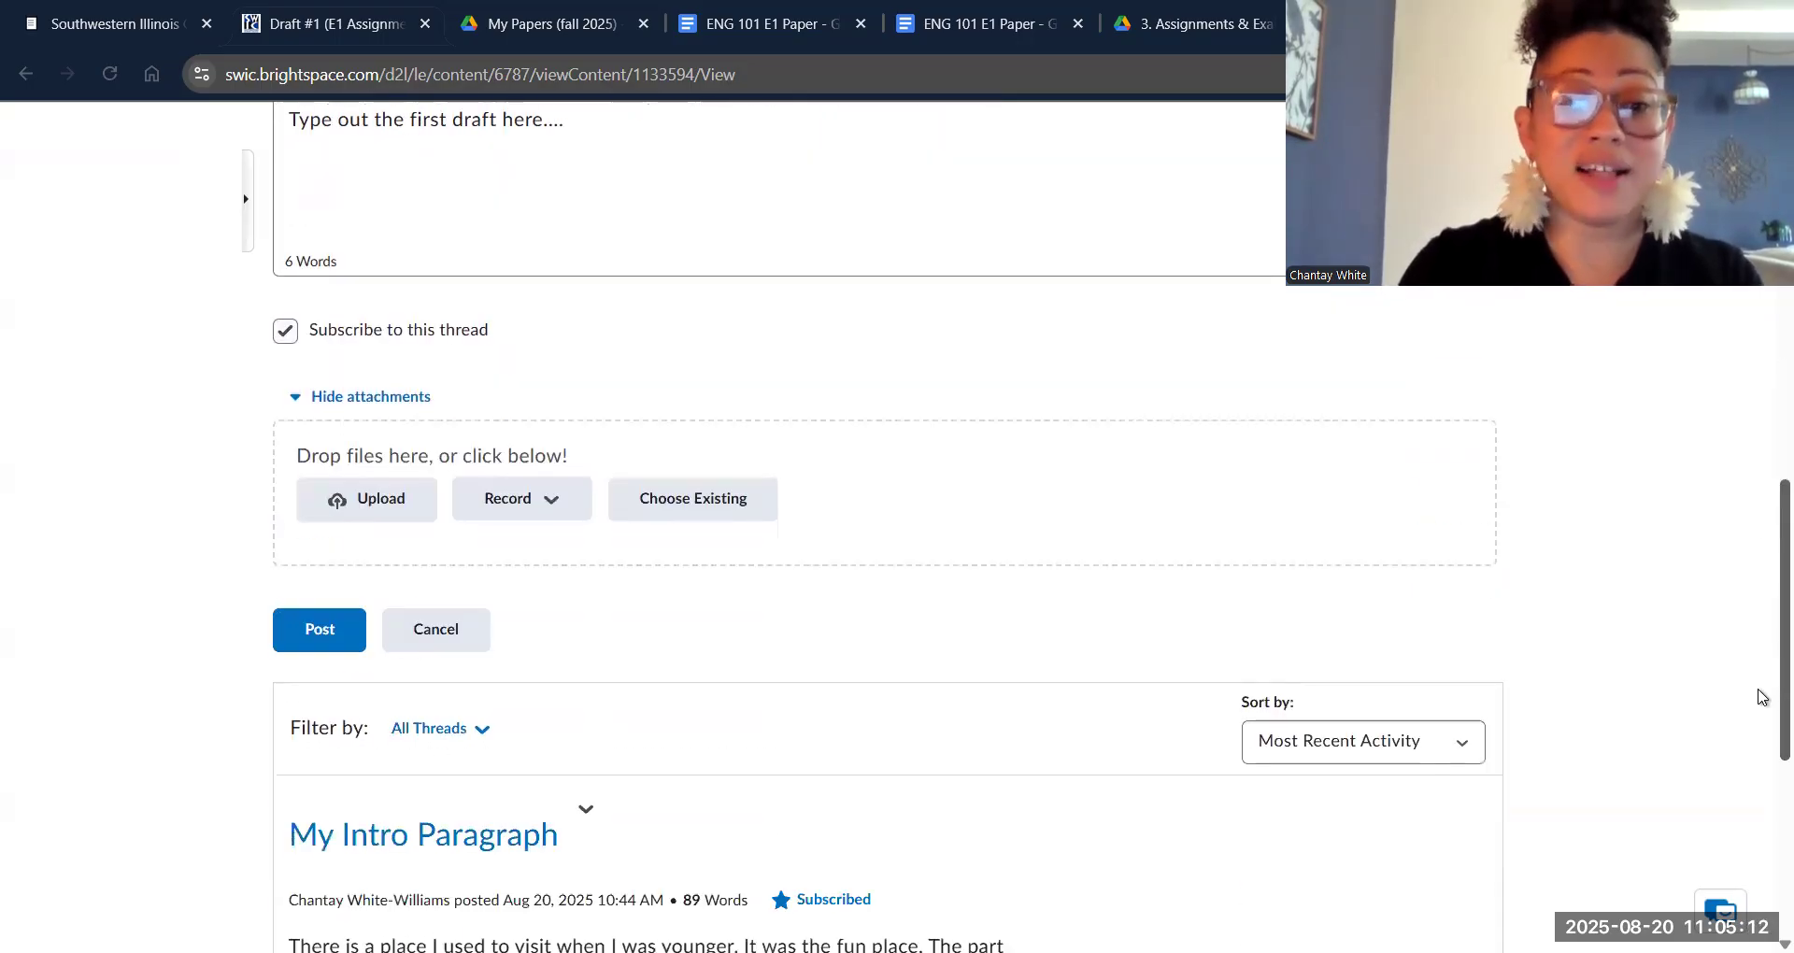
{"action": "left_click", "coordinate": [314, 645]}
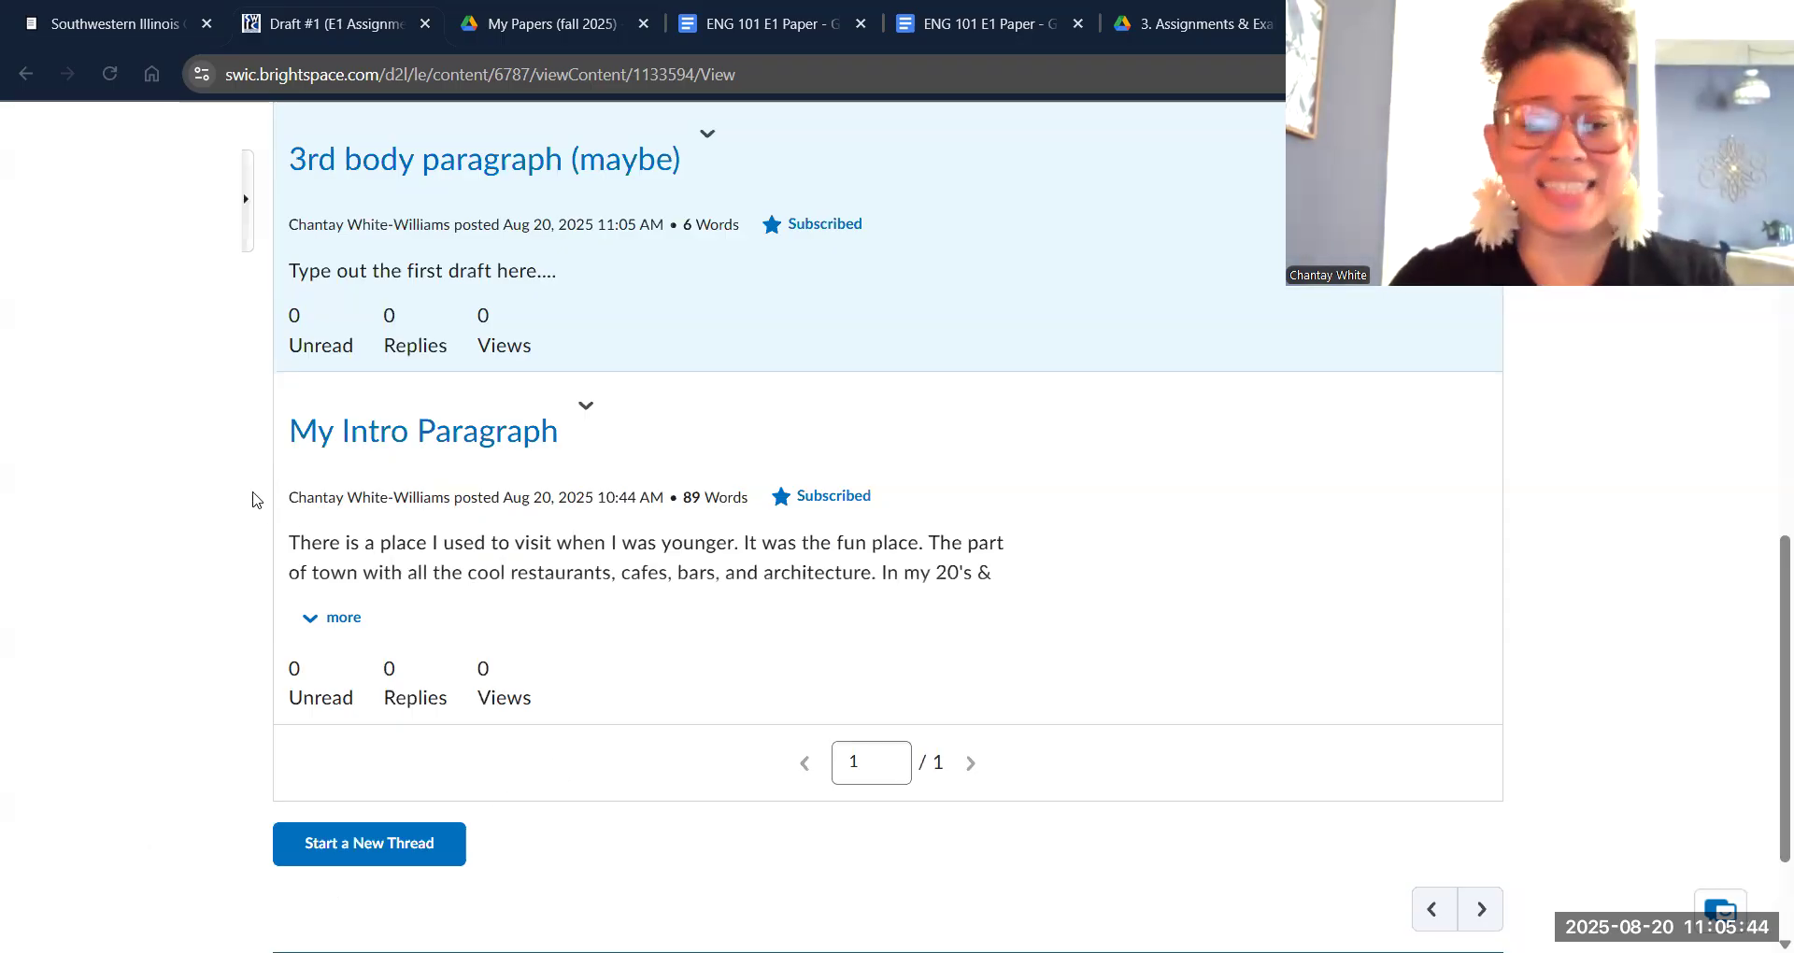
- Edit the My Intro Paragraph thread, append "It is truly a great a community and it serve the city of St. Louis well." and update it
{"action": "left_click", "coordinate": [587, 408]}
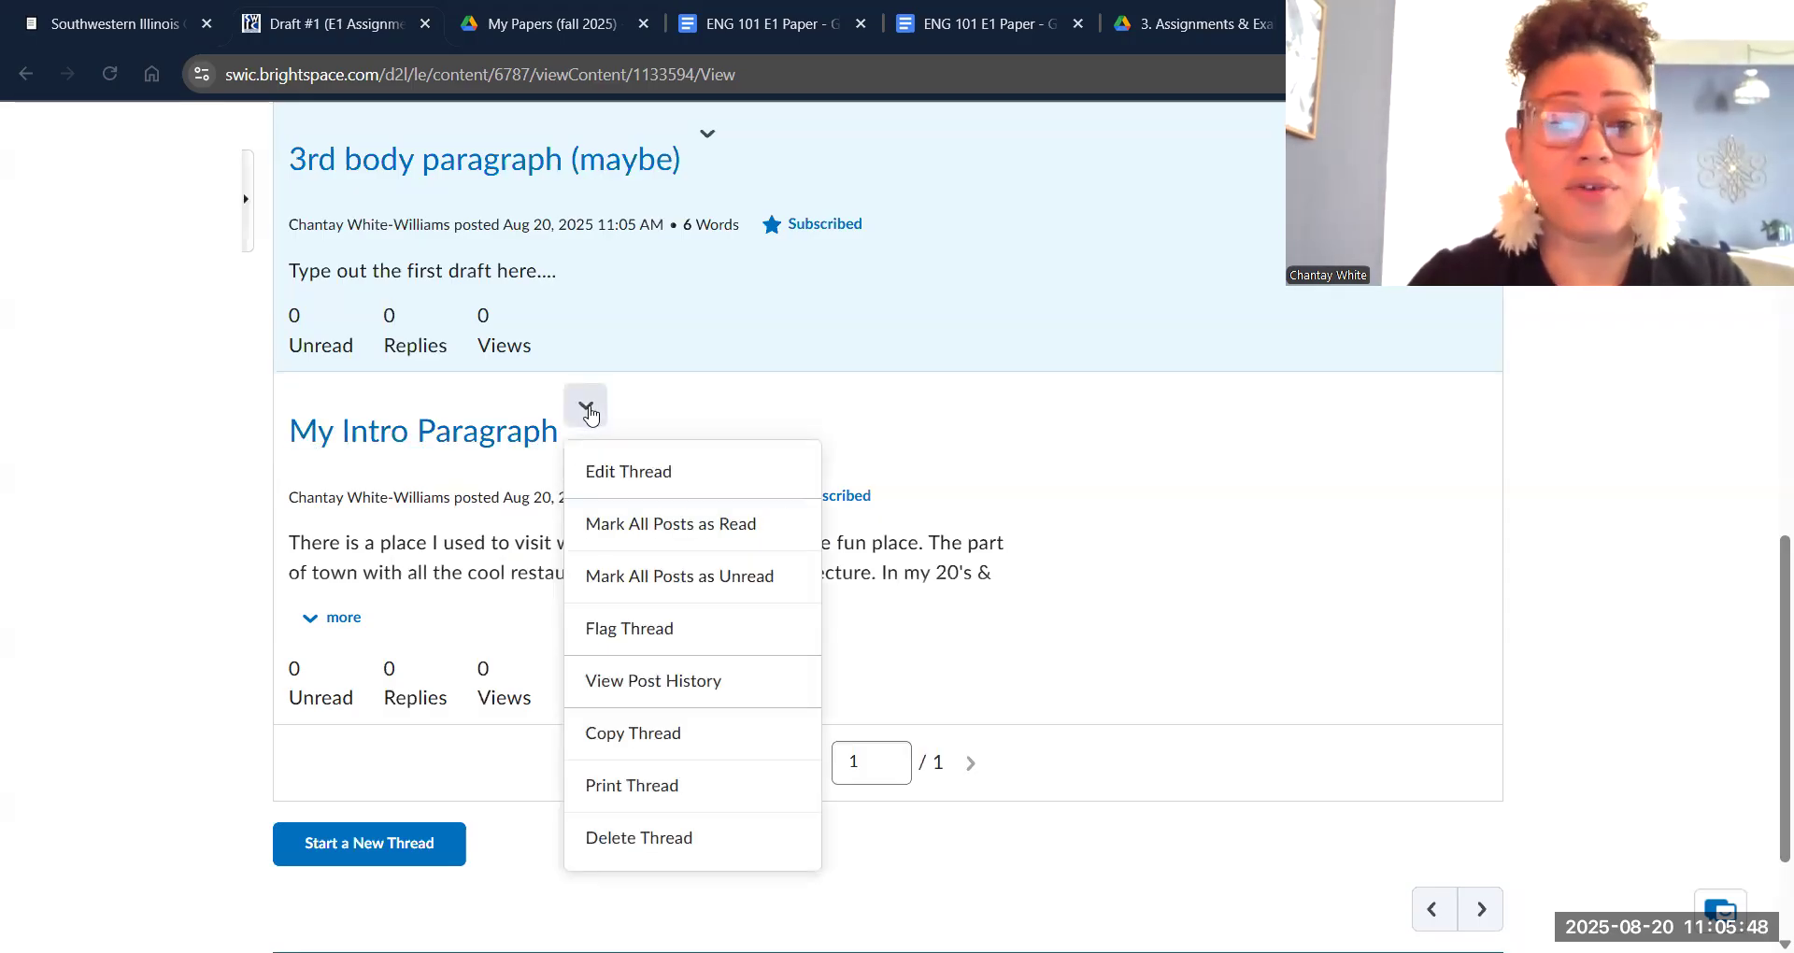
{"action": "left_click", "coordinate": [633, 479]}
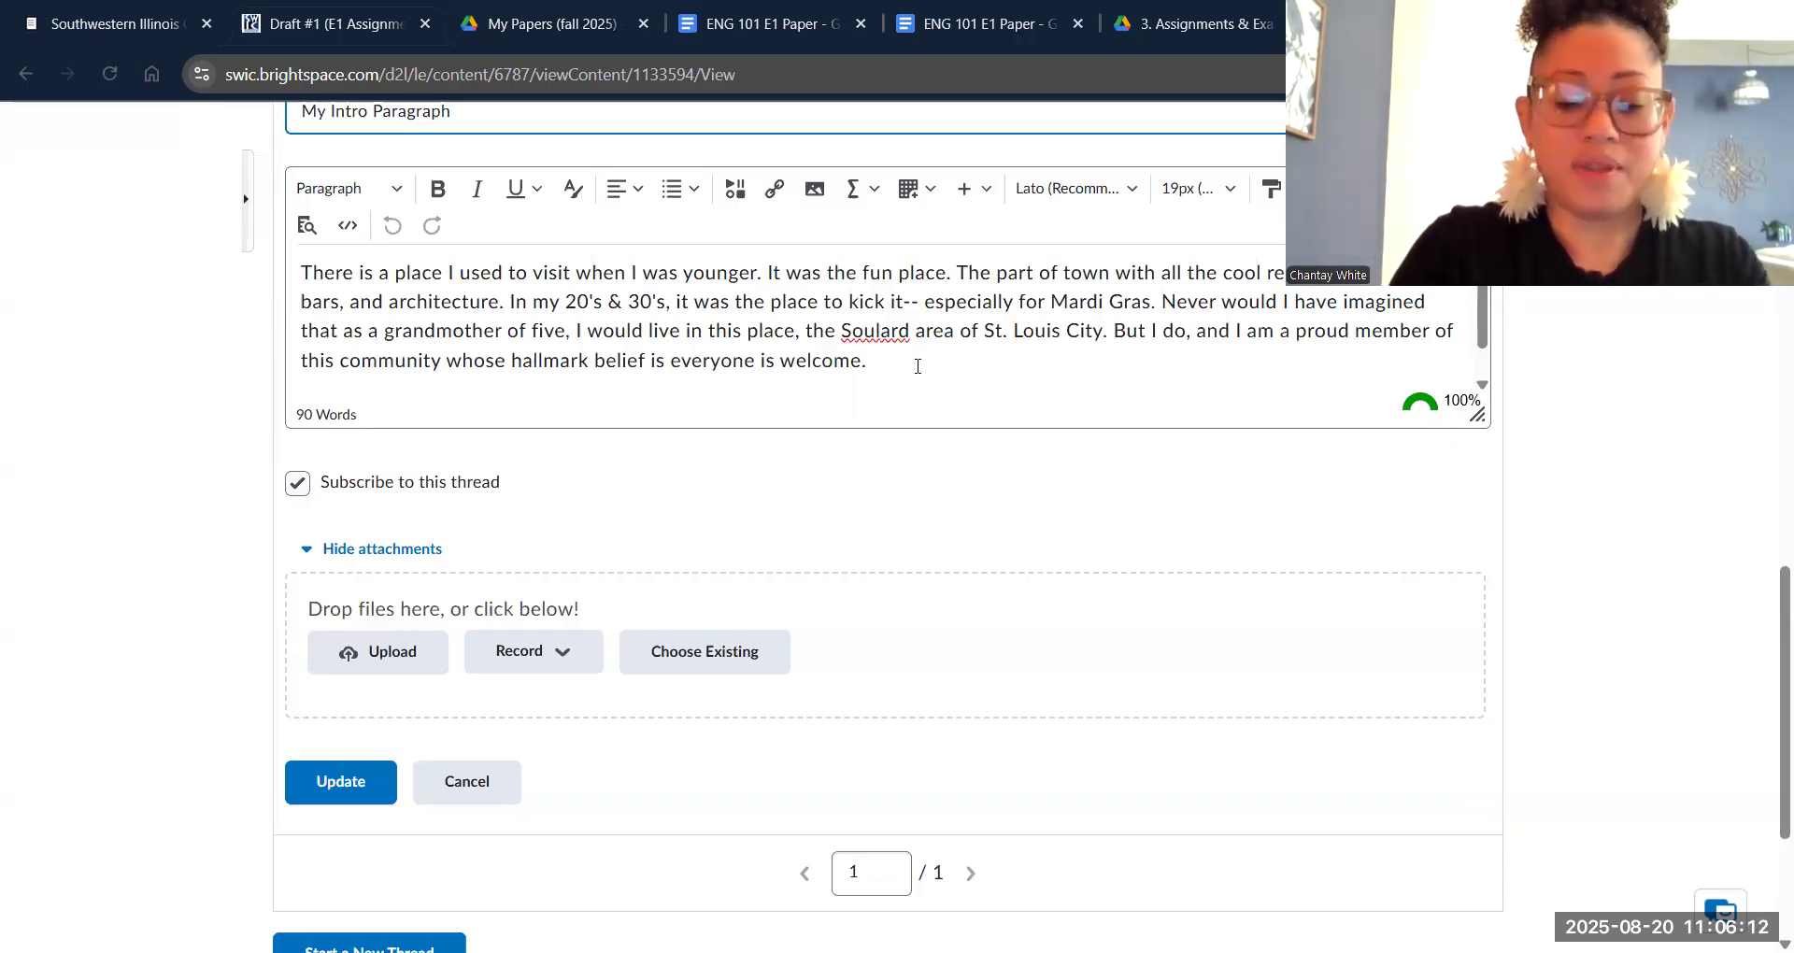
{"action": "type", "text": "It is truly a great a community and it serve the city of St. Louis well."}
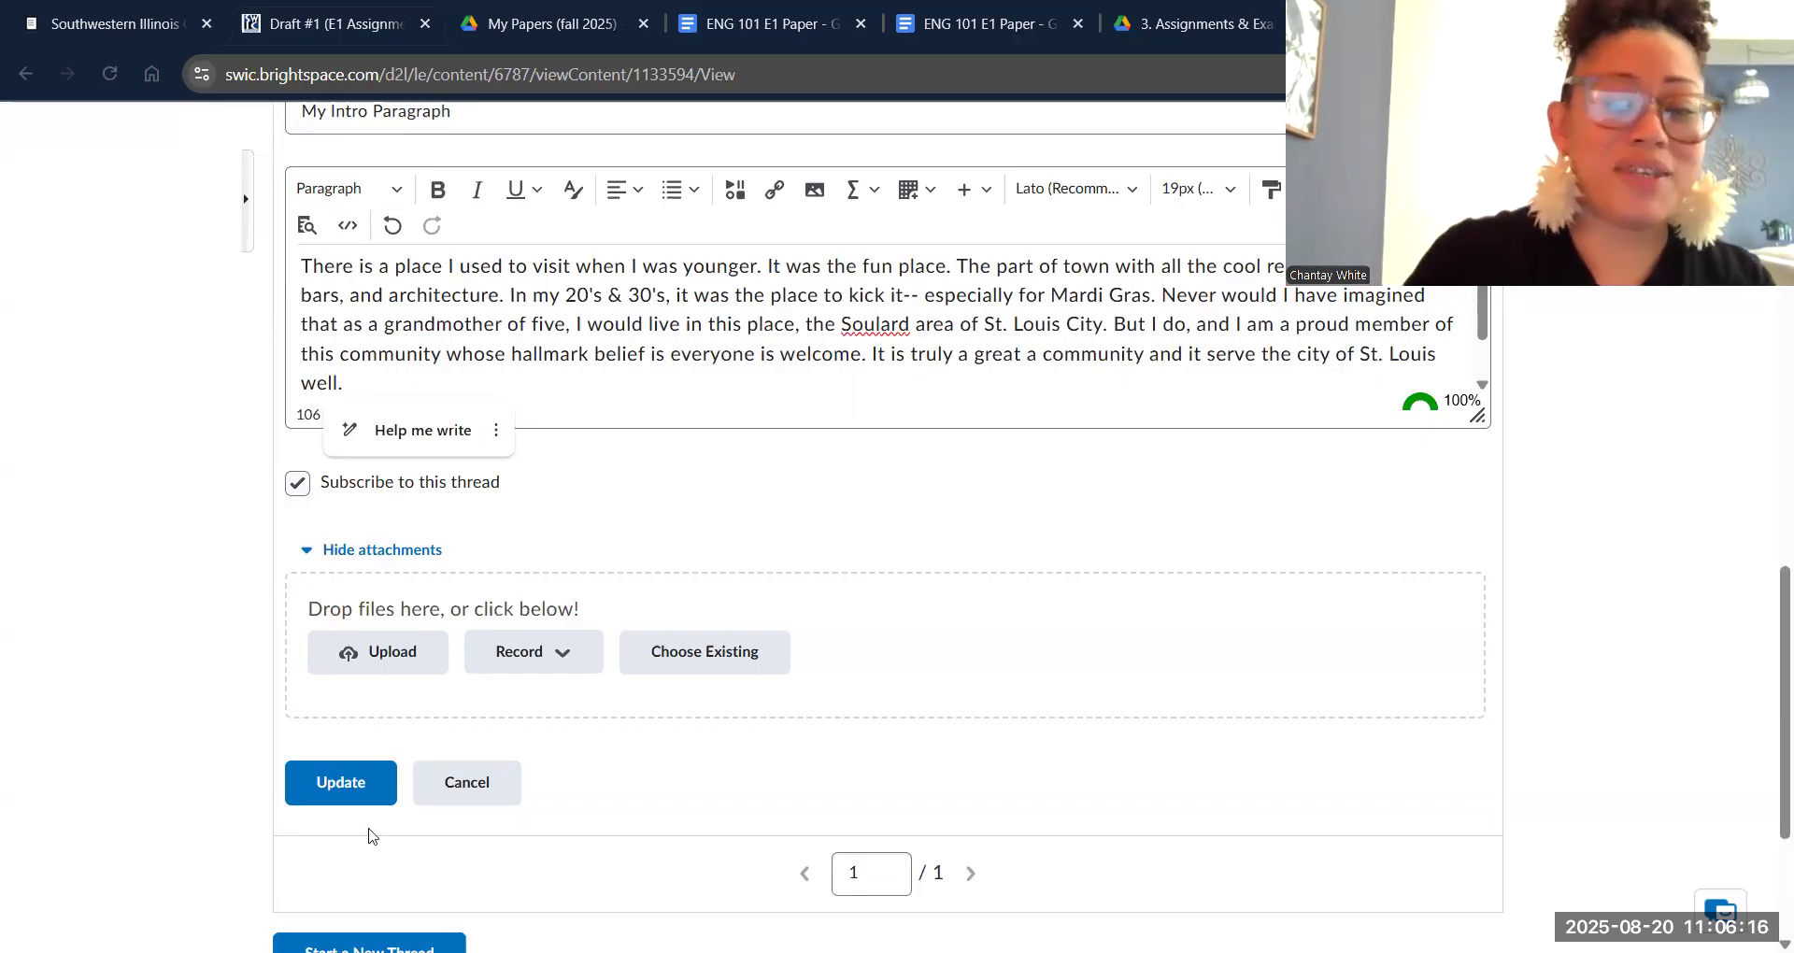
{"action": "left_click", "coordinate": [356, 800]}
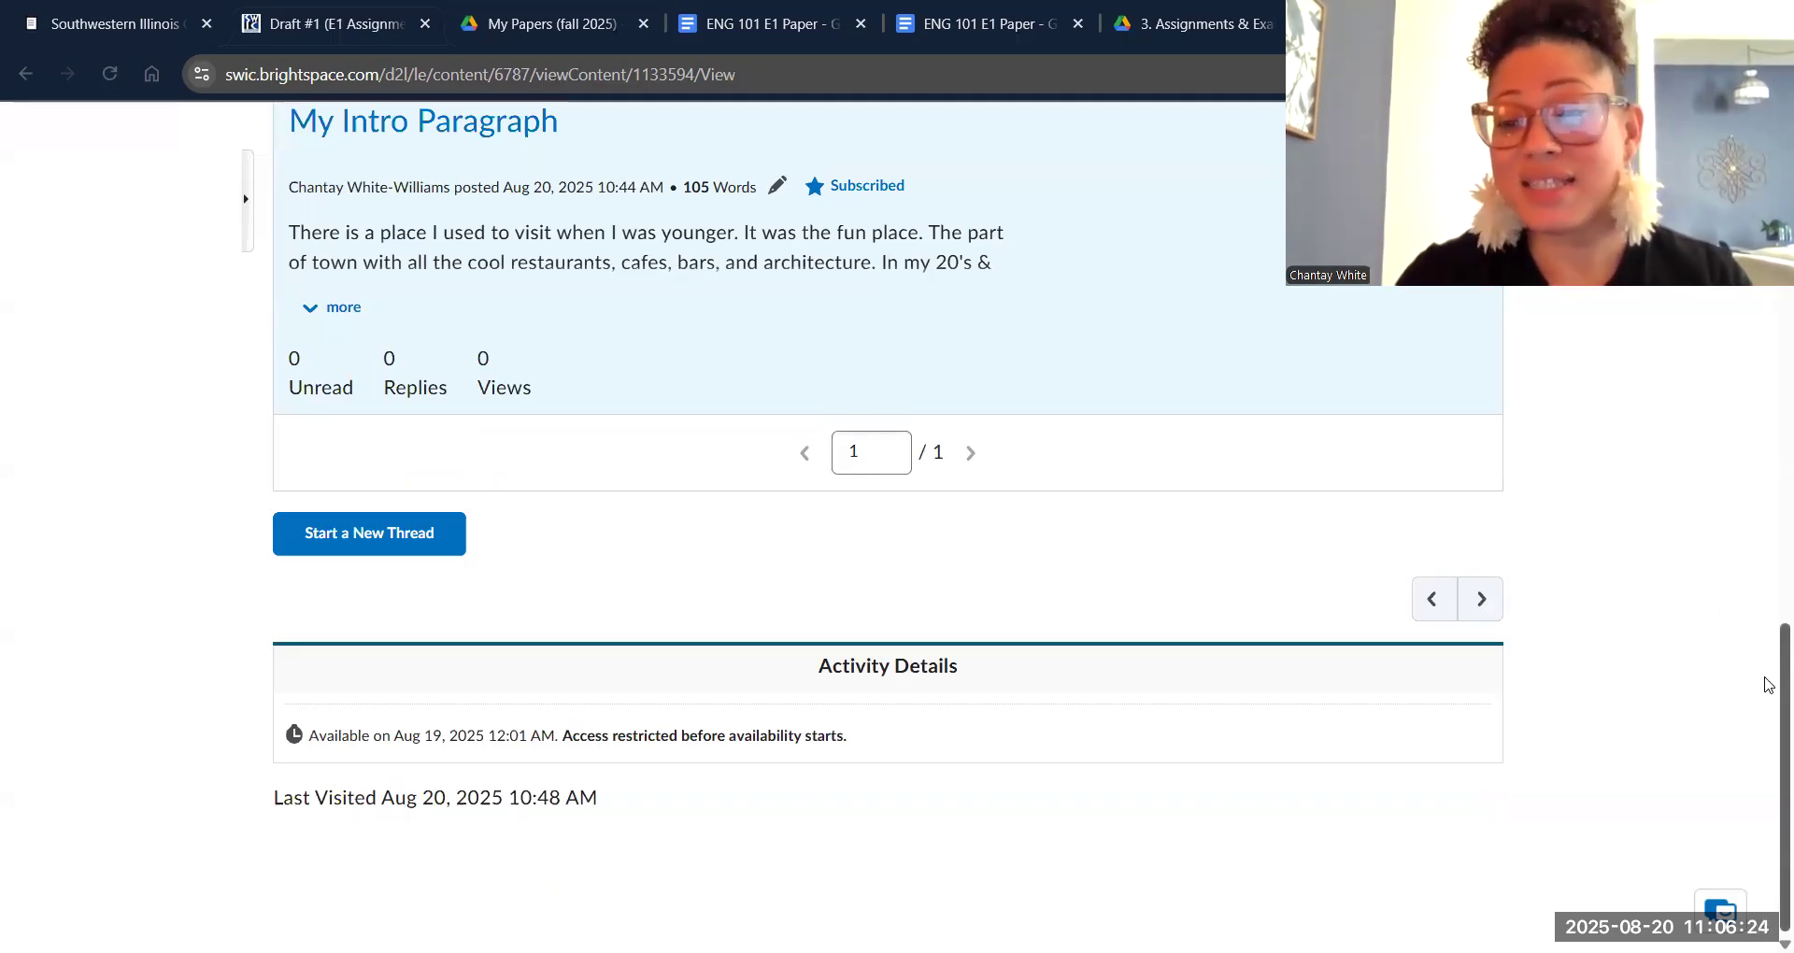
- Leave the discussion, open E1 Writing Assignment from the course's assignments and review its submission instructions and reflection questions
{"action": "scroll", "coordinate": [1768, 673], "scroll_direction": "up", "scroll_amount": 4}
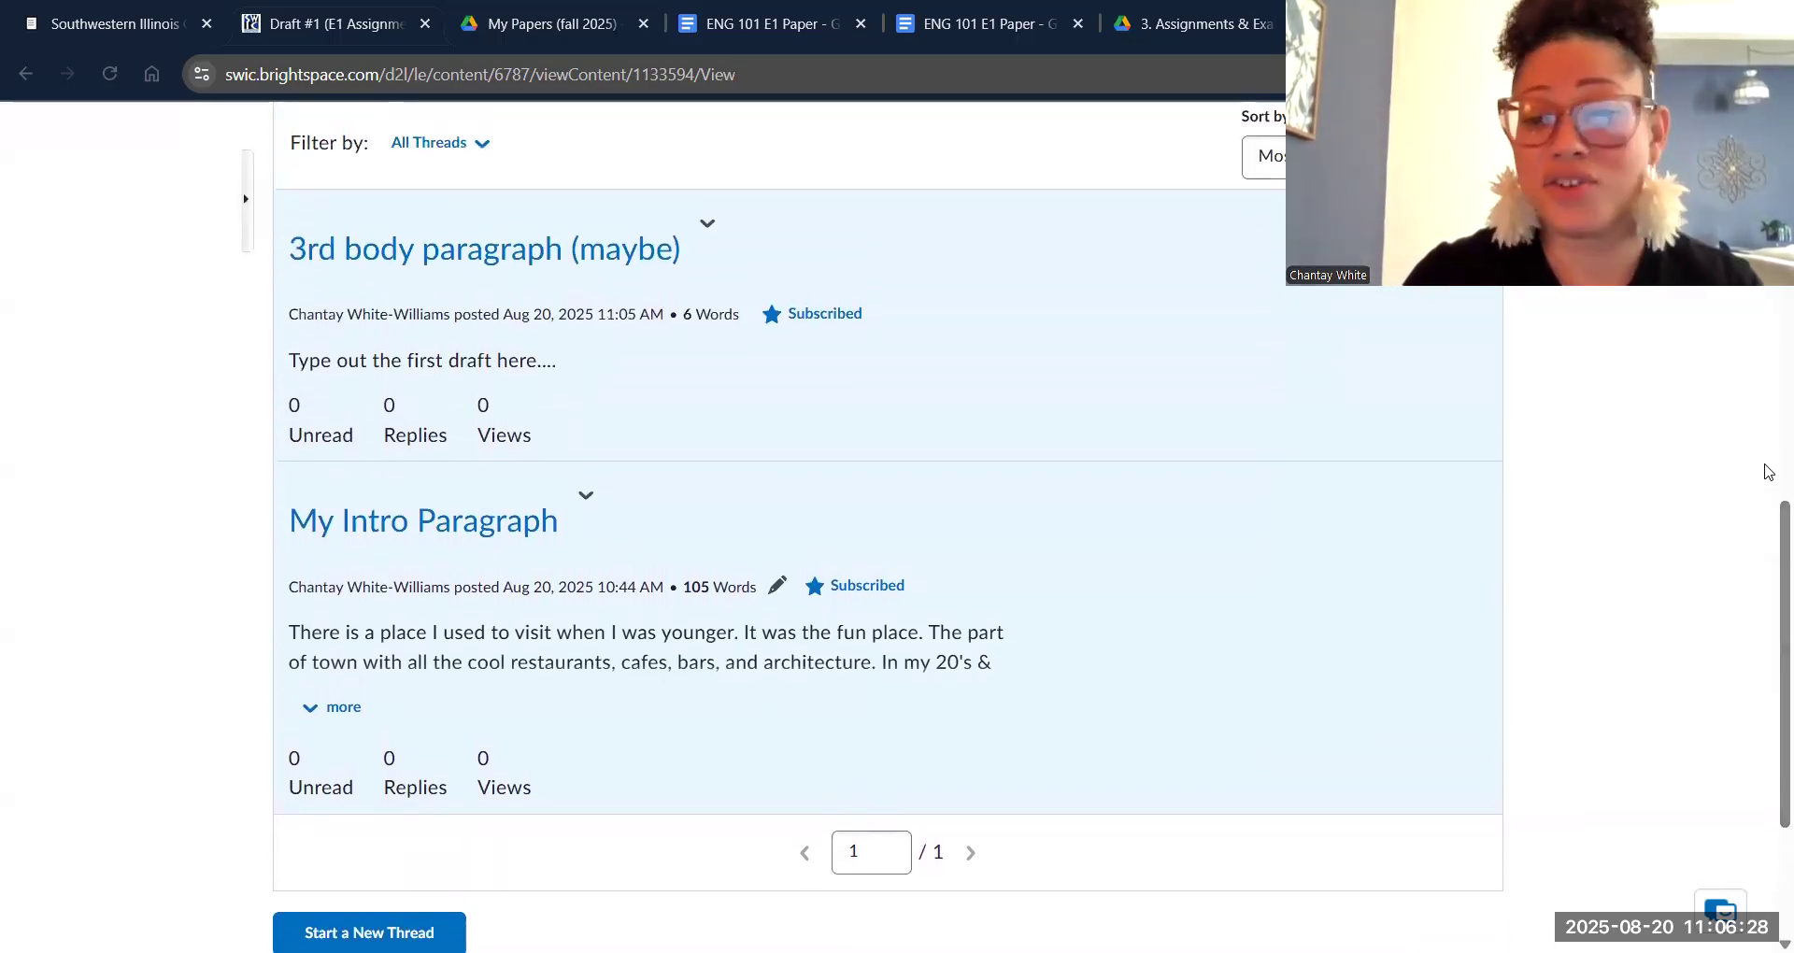
{"action": "scroll", "coordinate": [1766, 505], "scroll_direction": "up", "scroll_amount": 2}
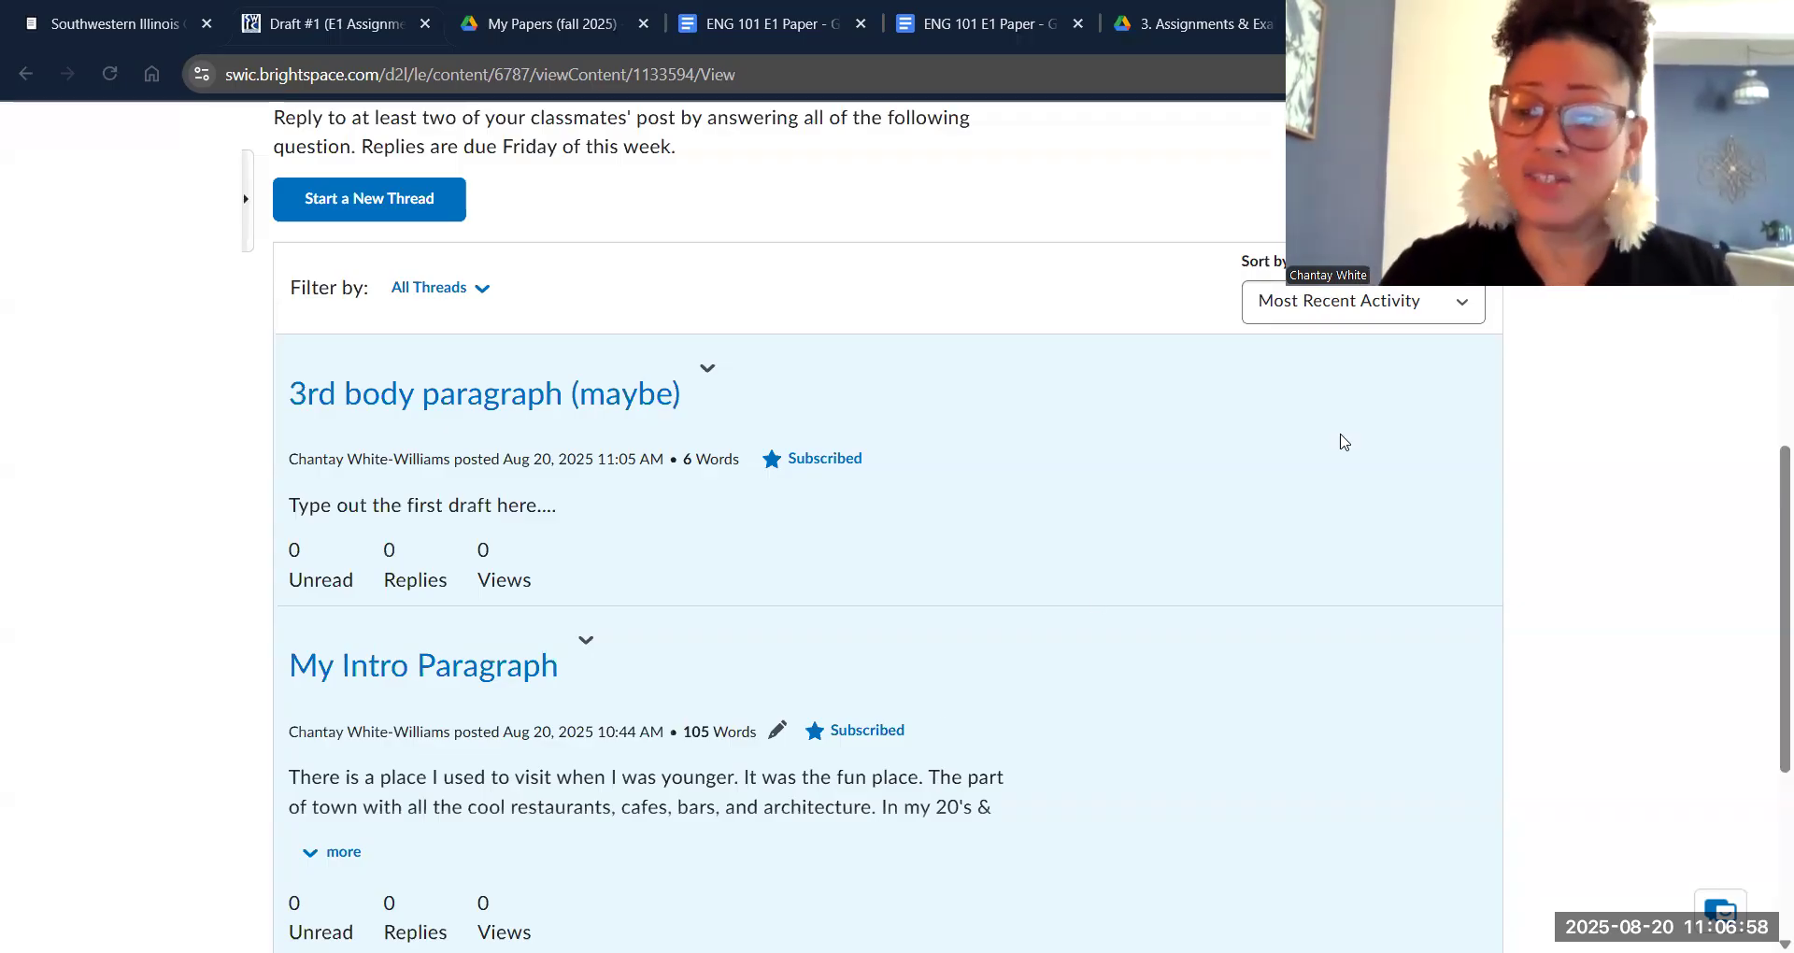
{"action": "left_click_drag", "start_coordinate": [1763, 621], "coordinate": [1763, 333]}
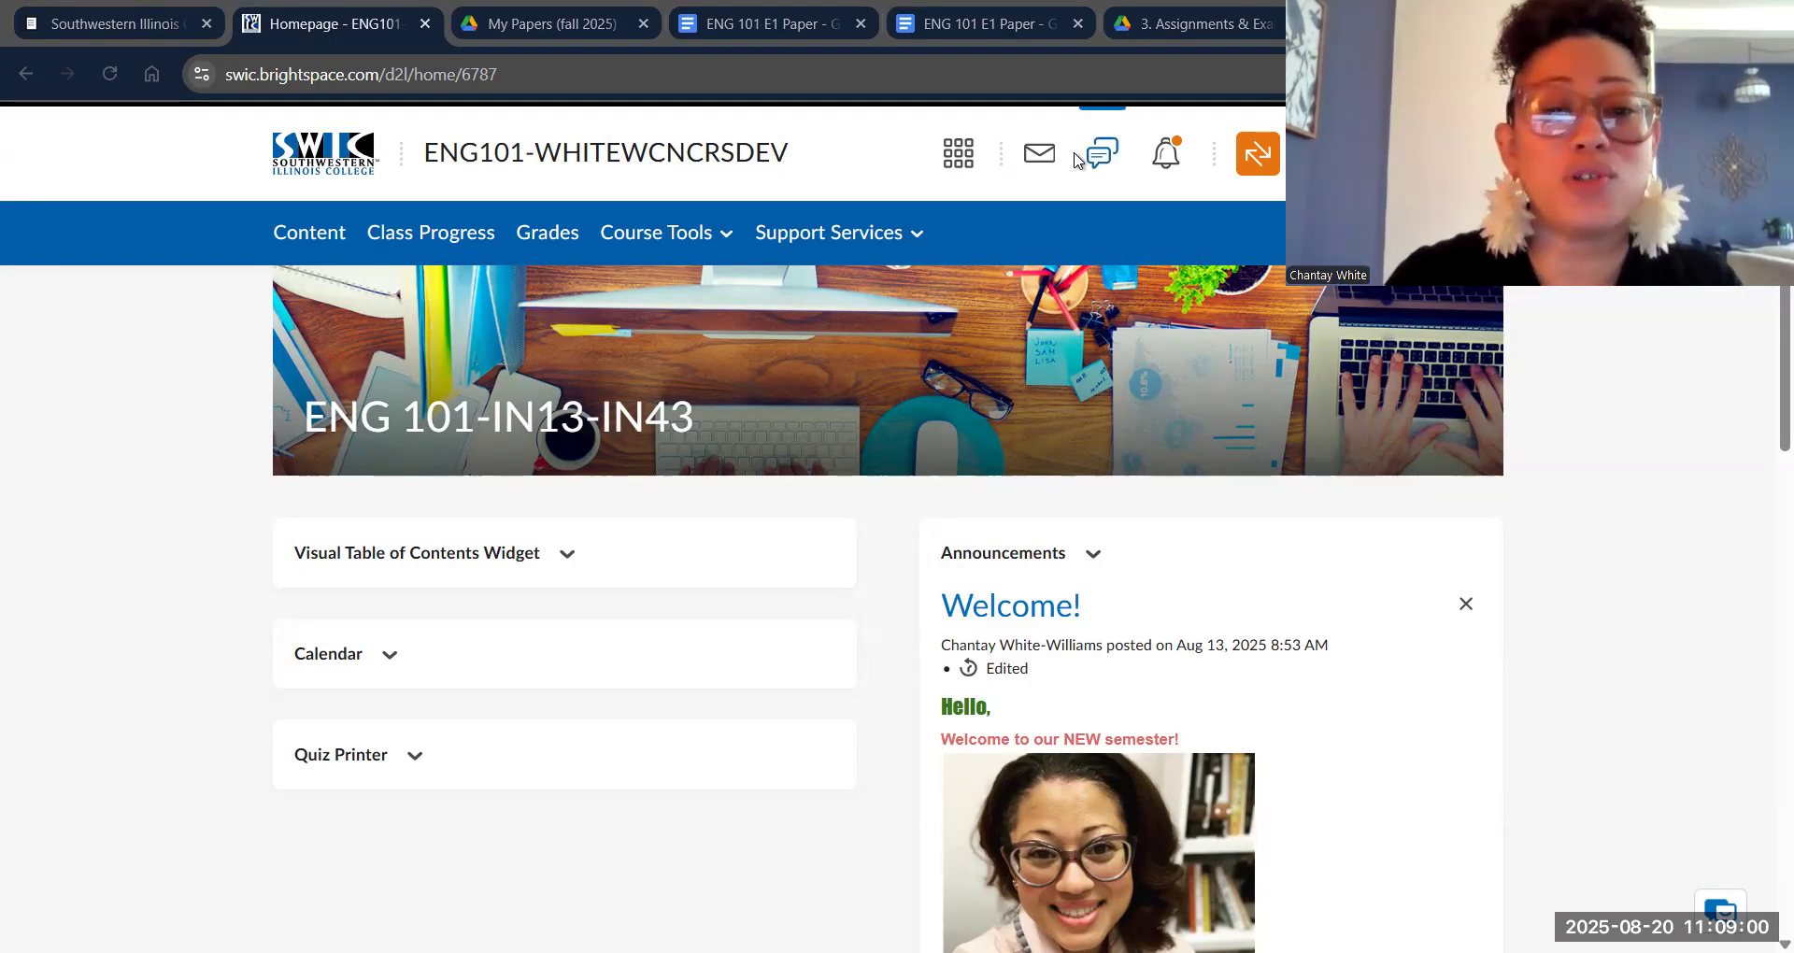
{"action": "left_click", "coordinate": [729, 239]}
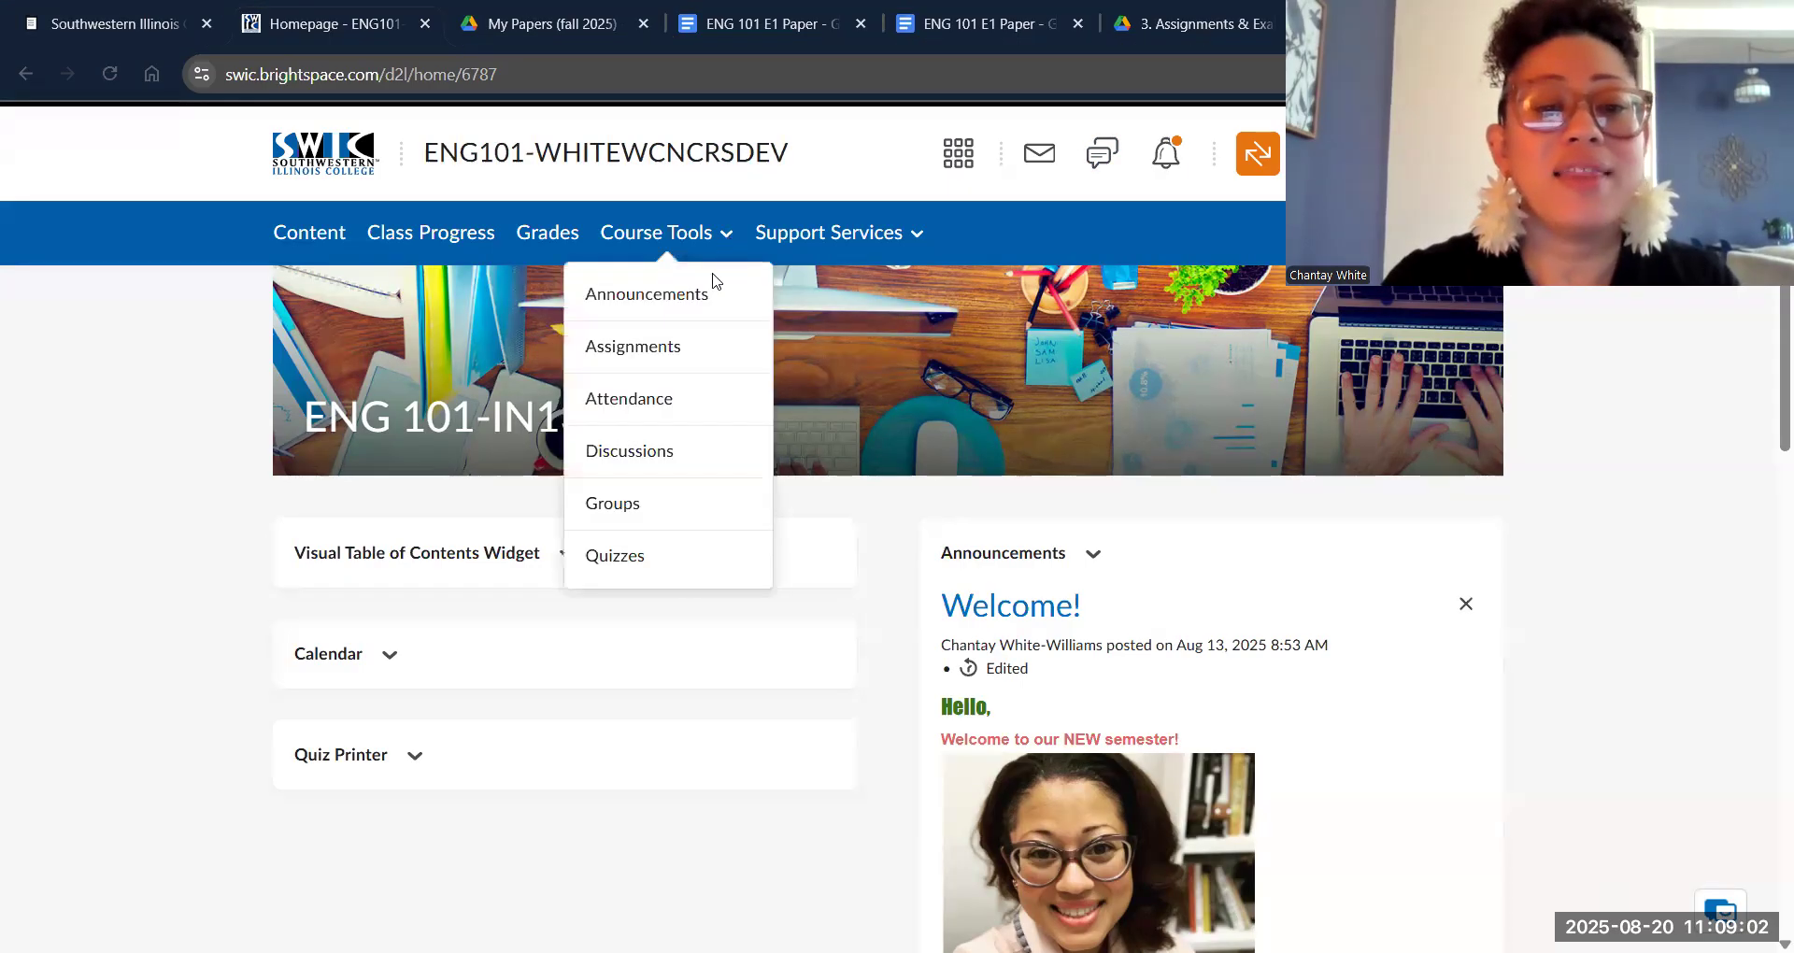
{"action": "left_click", "coordinate": [667, 354]}
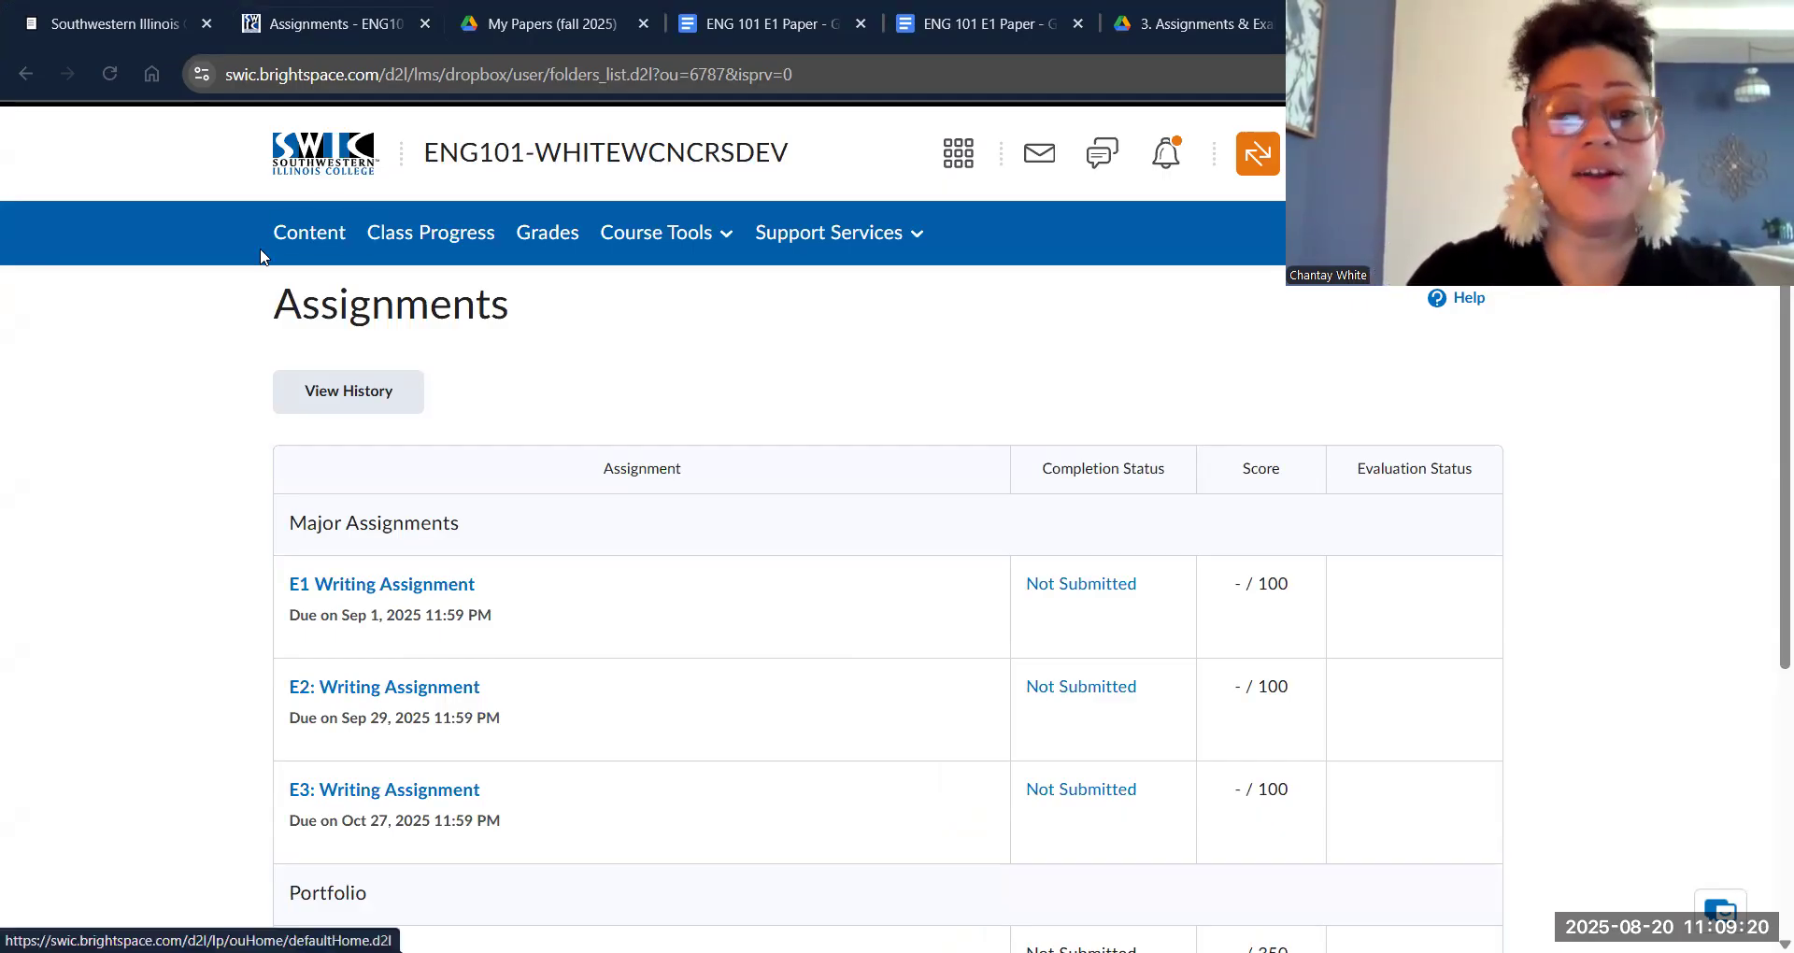
{"action": "left_click", "coordinate": [435, 587]}
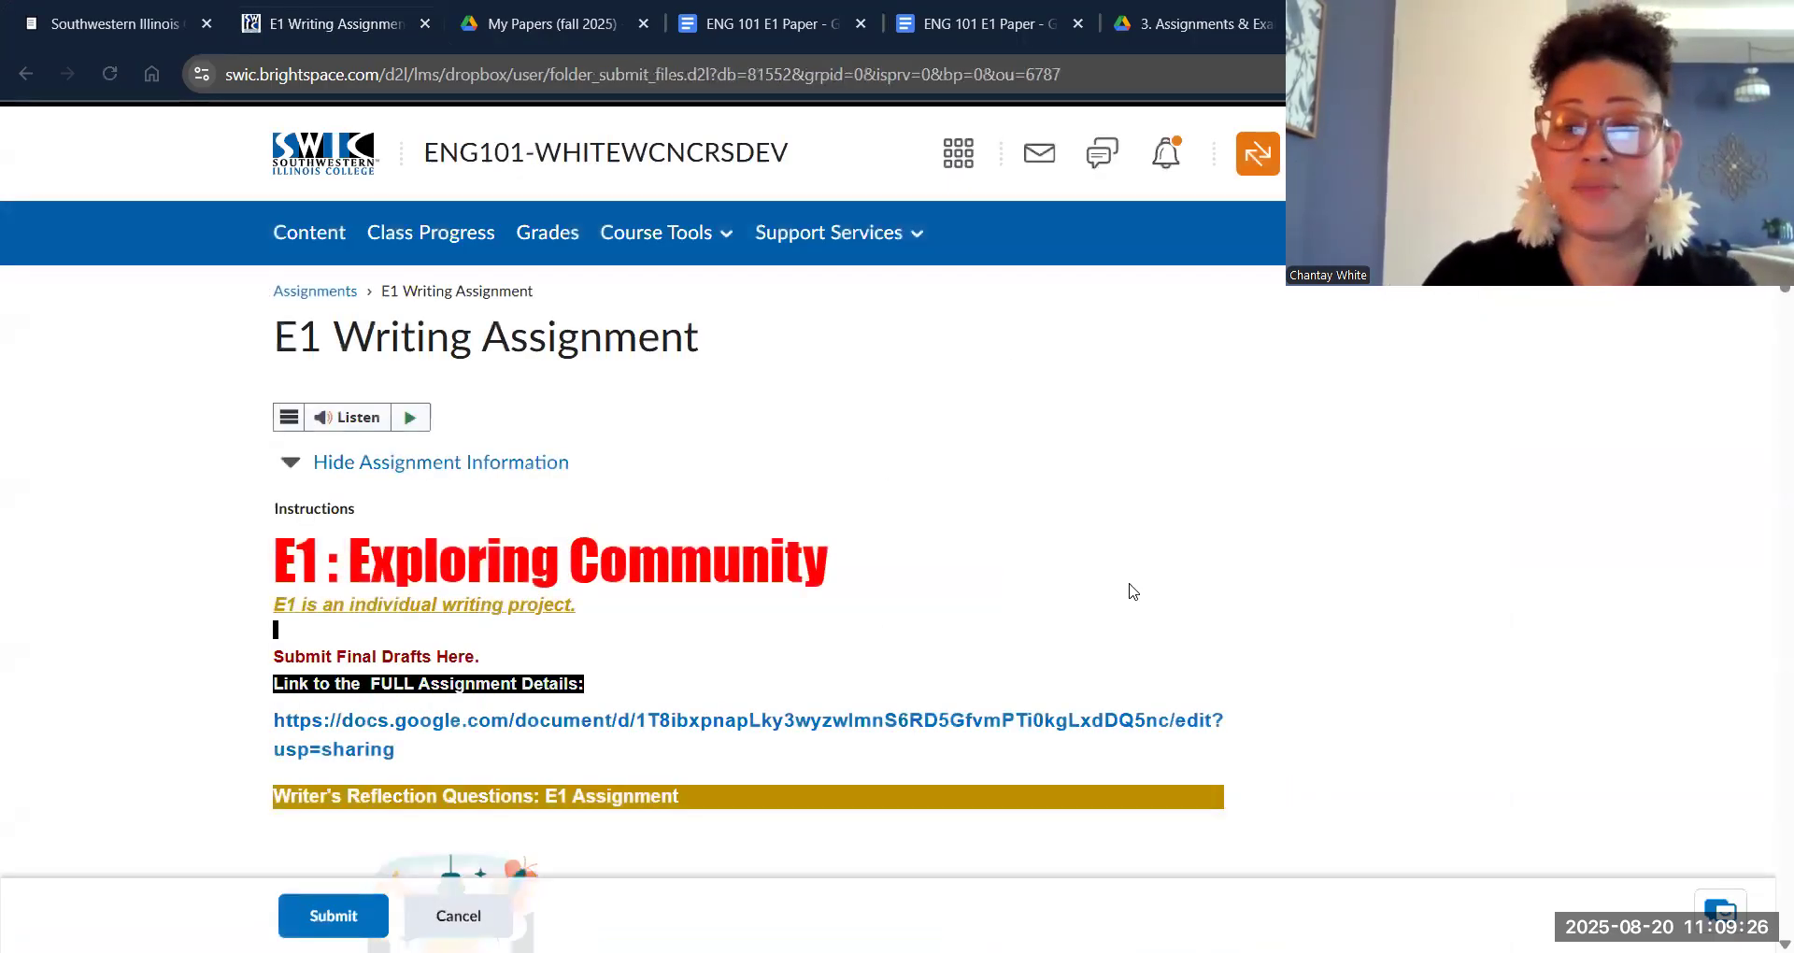
{"action": "scroll", "coordinate": [747, 524], "scroll_direction": "down", "scroll_amount": 7}
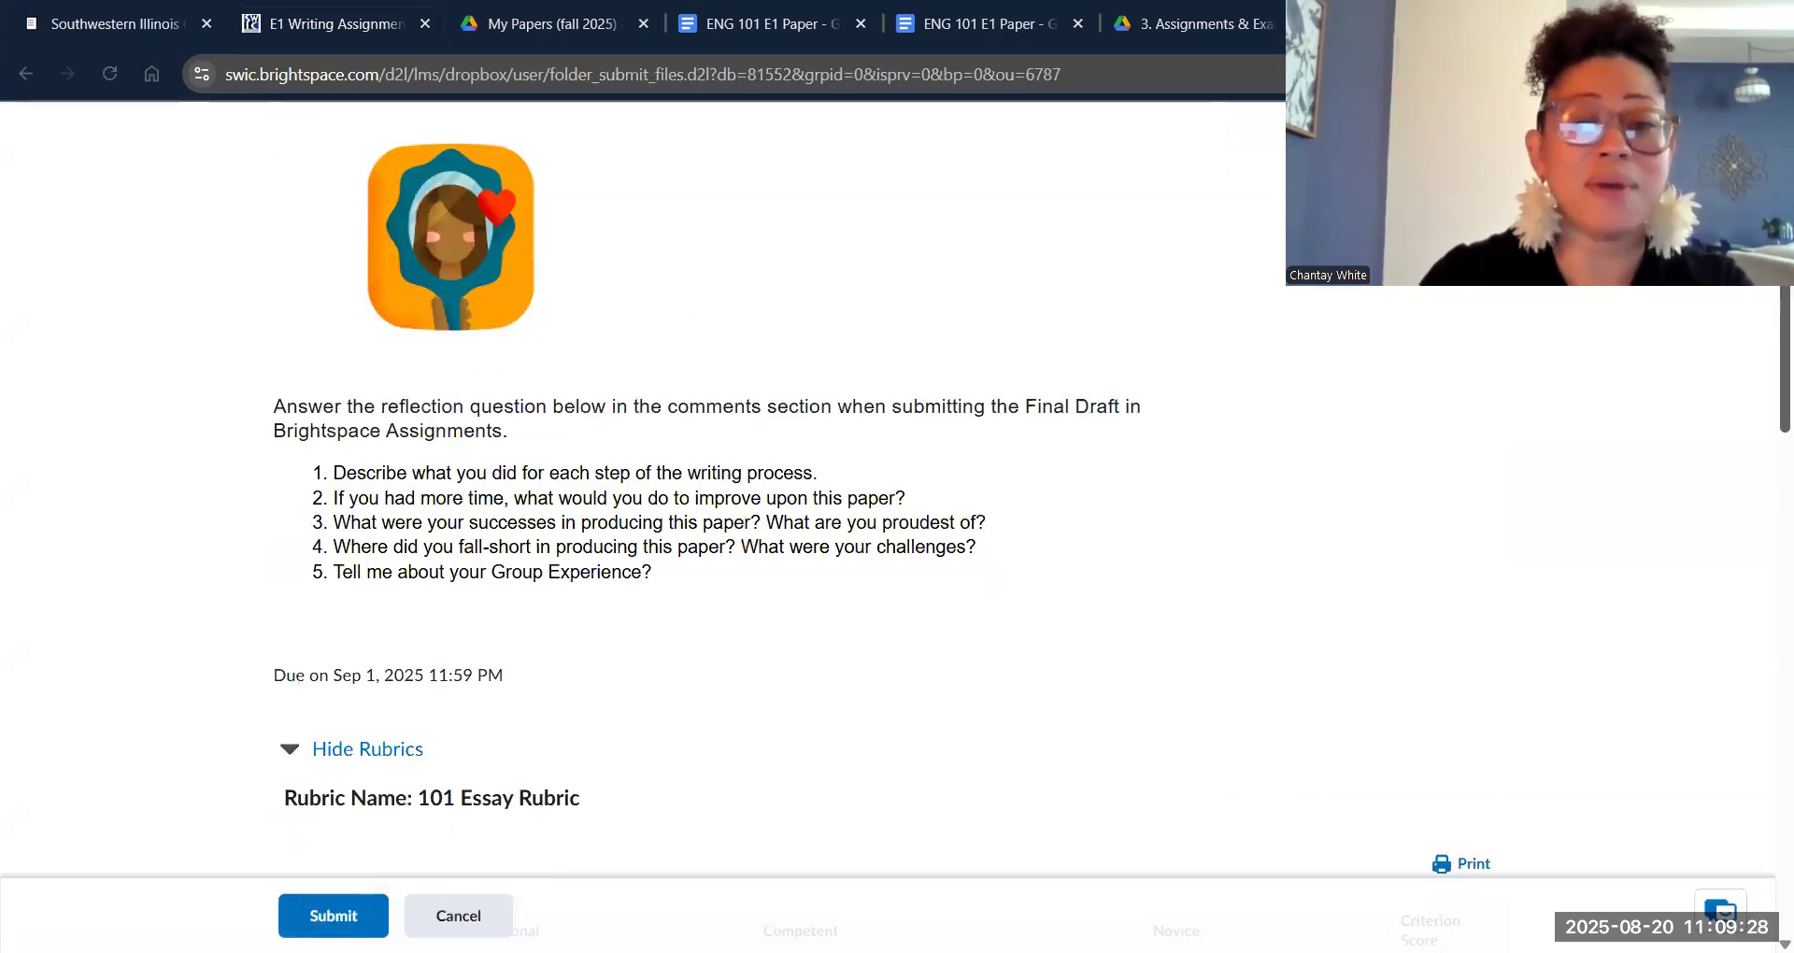
{"action": "scroll", "coordinate": [747, 524], "scroll_direction": "up", "scroll_amount": 2}
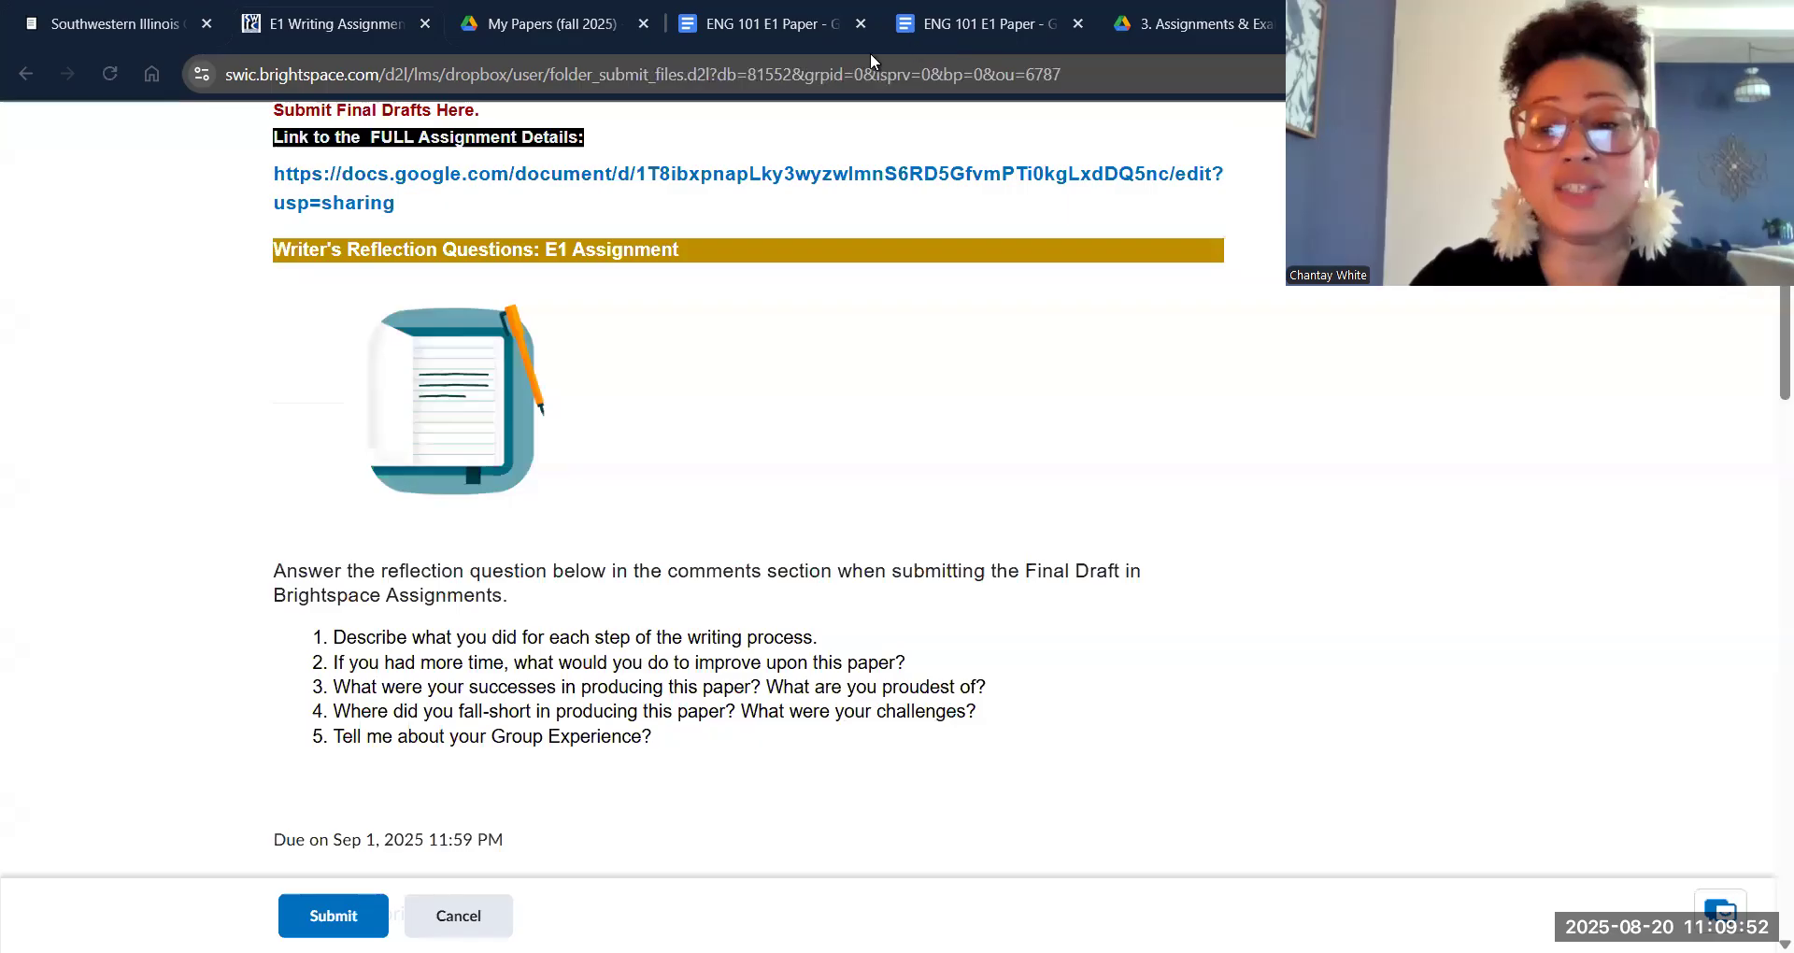
- Switch to the ENG 101 E1 Paper in Google Docs and download it as a PDF document
{"action": "left_click", "coordinate": [966, 26]}
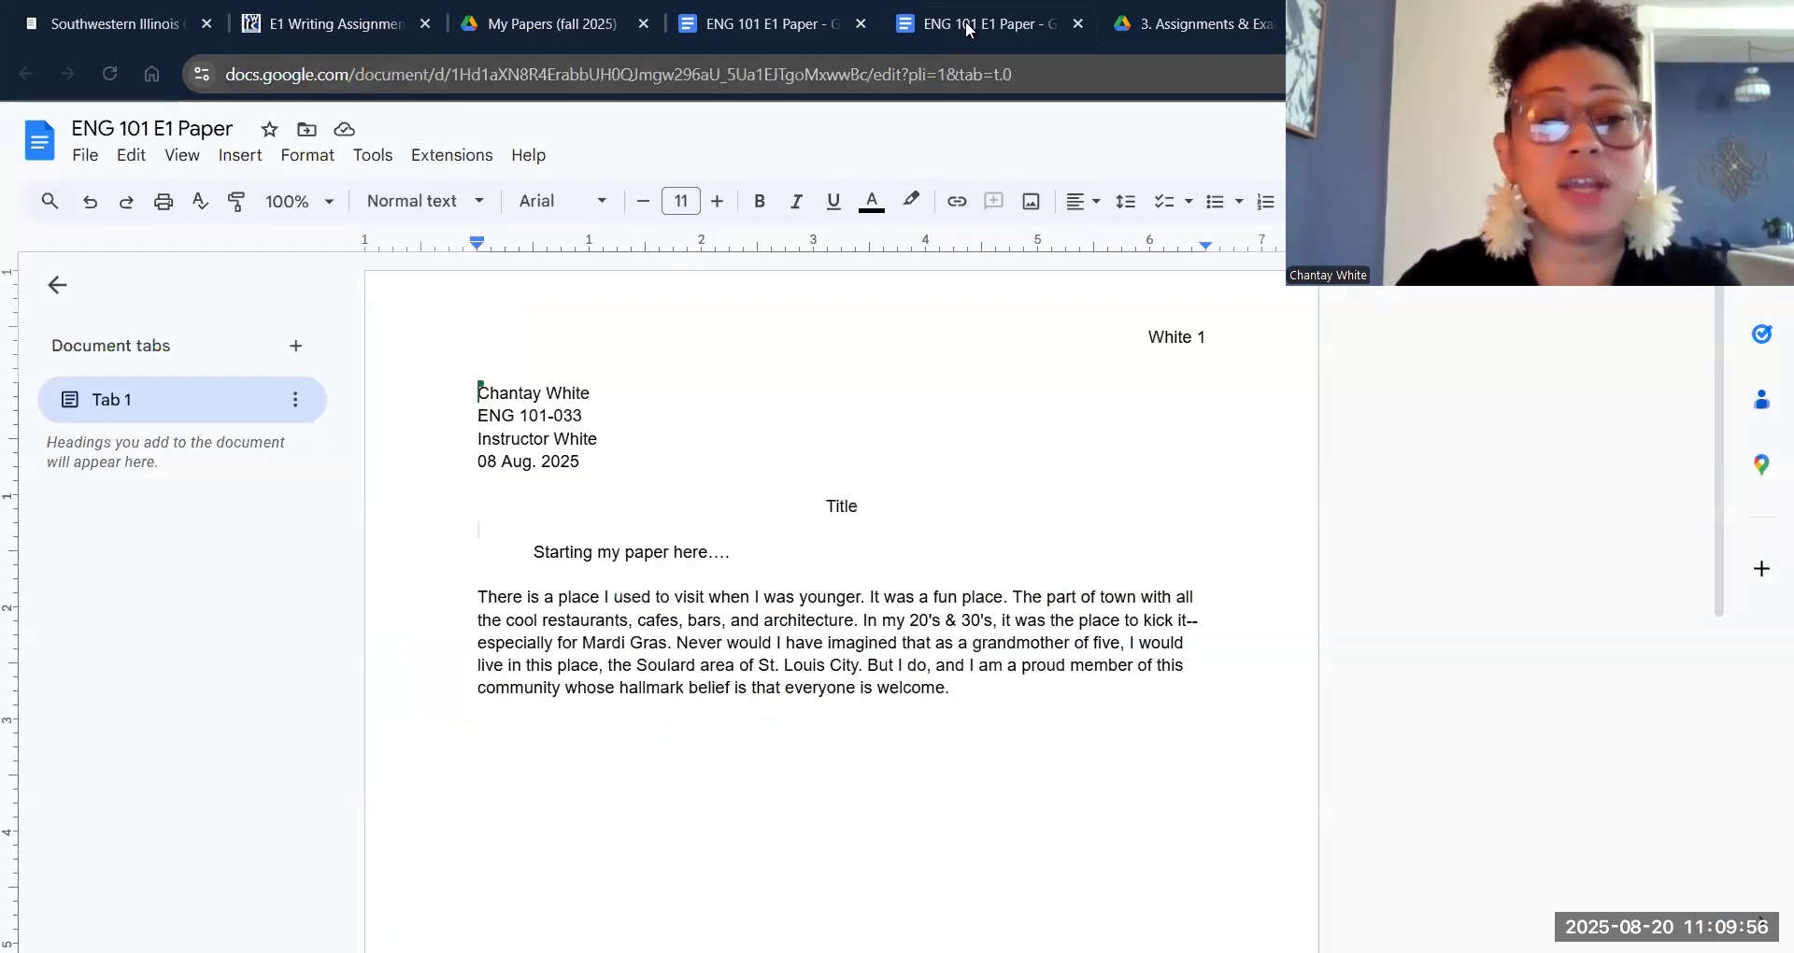
{"action": "left_click", "coordinate": [58, 287]}
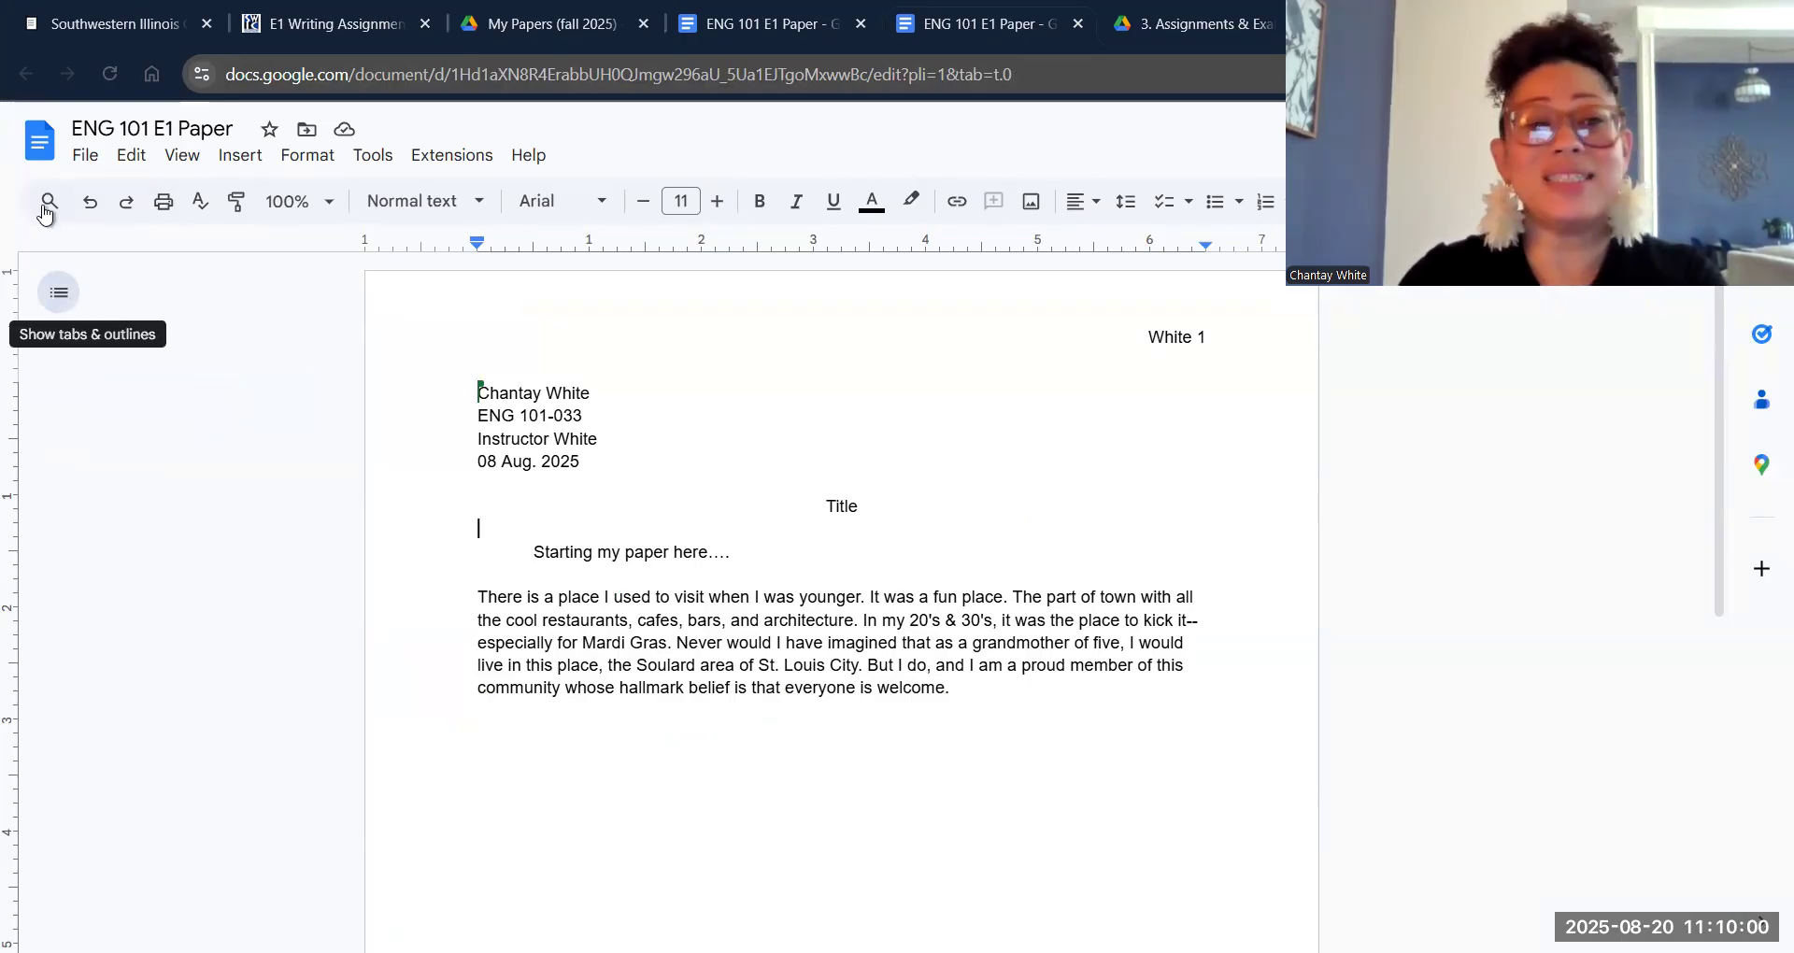
{"action": "left_click", "coordinate": [89, 156]}
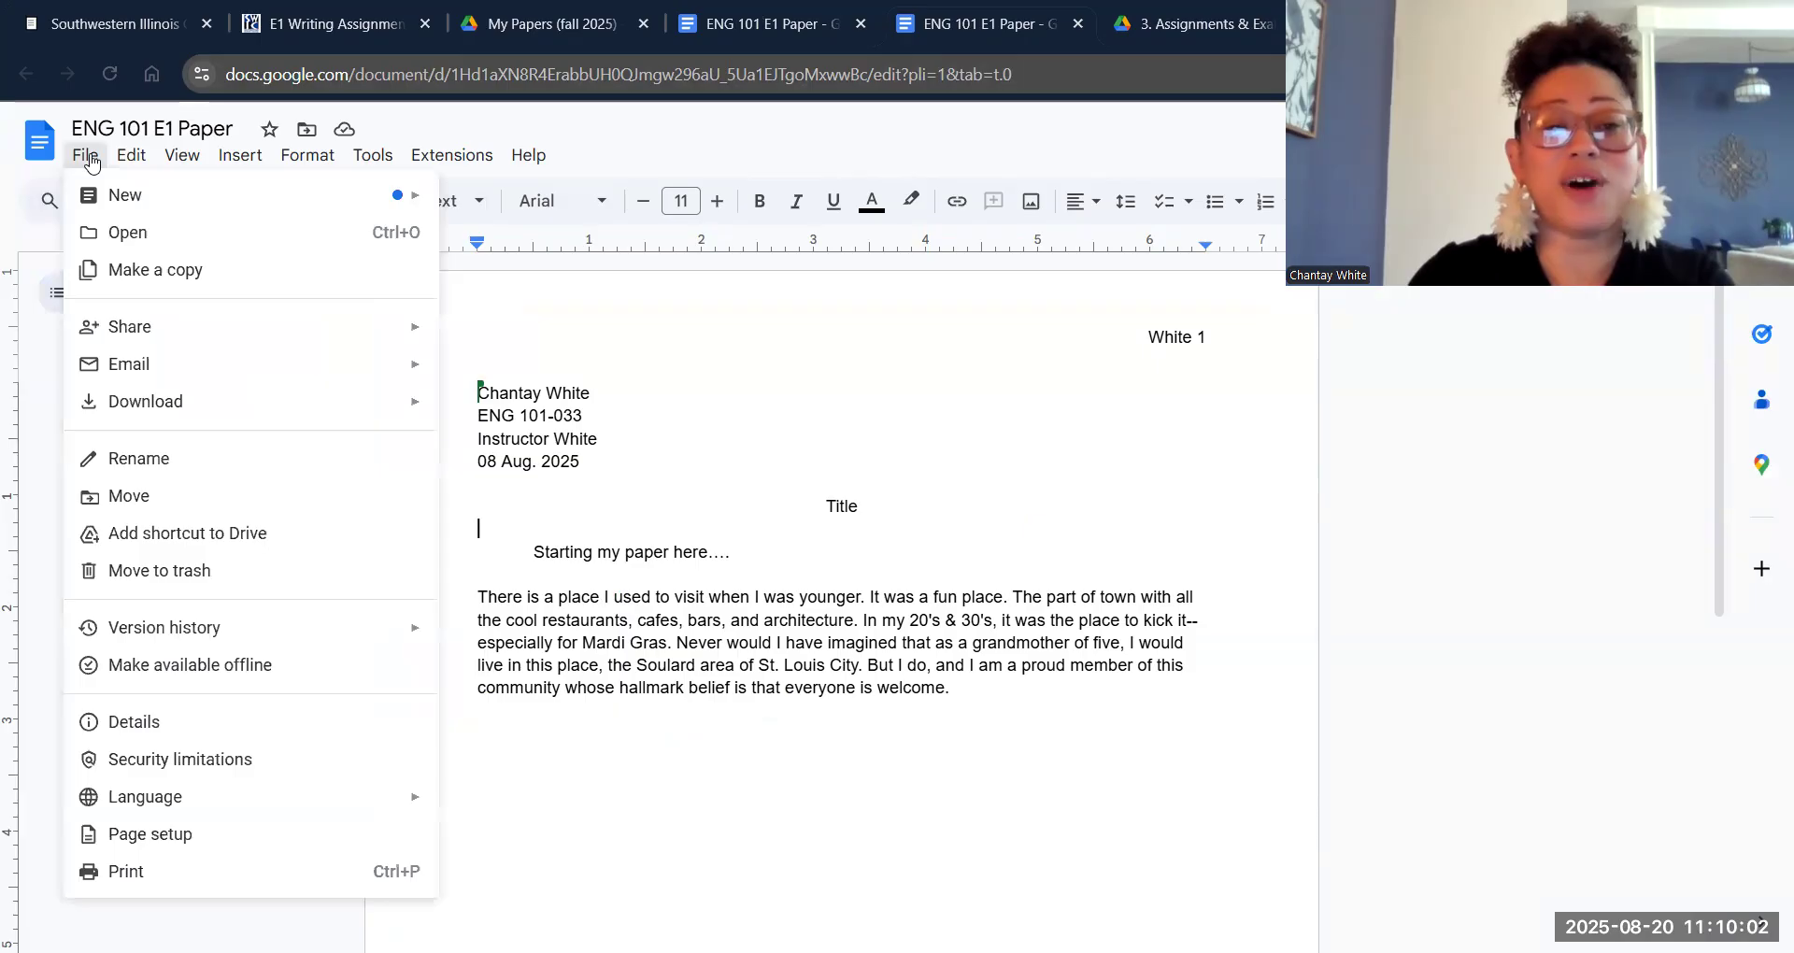
{"action": "mouse_move", "coordinate": [177, 422]}
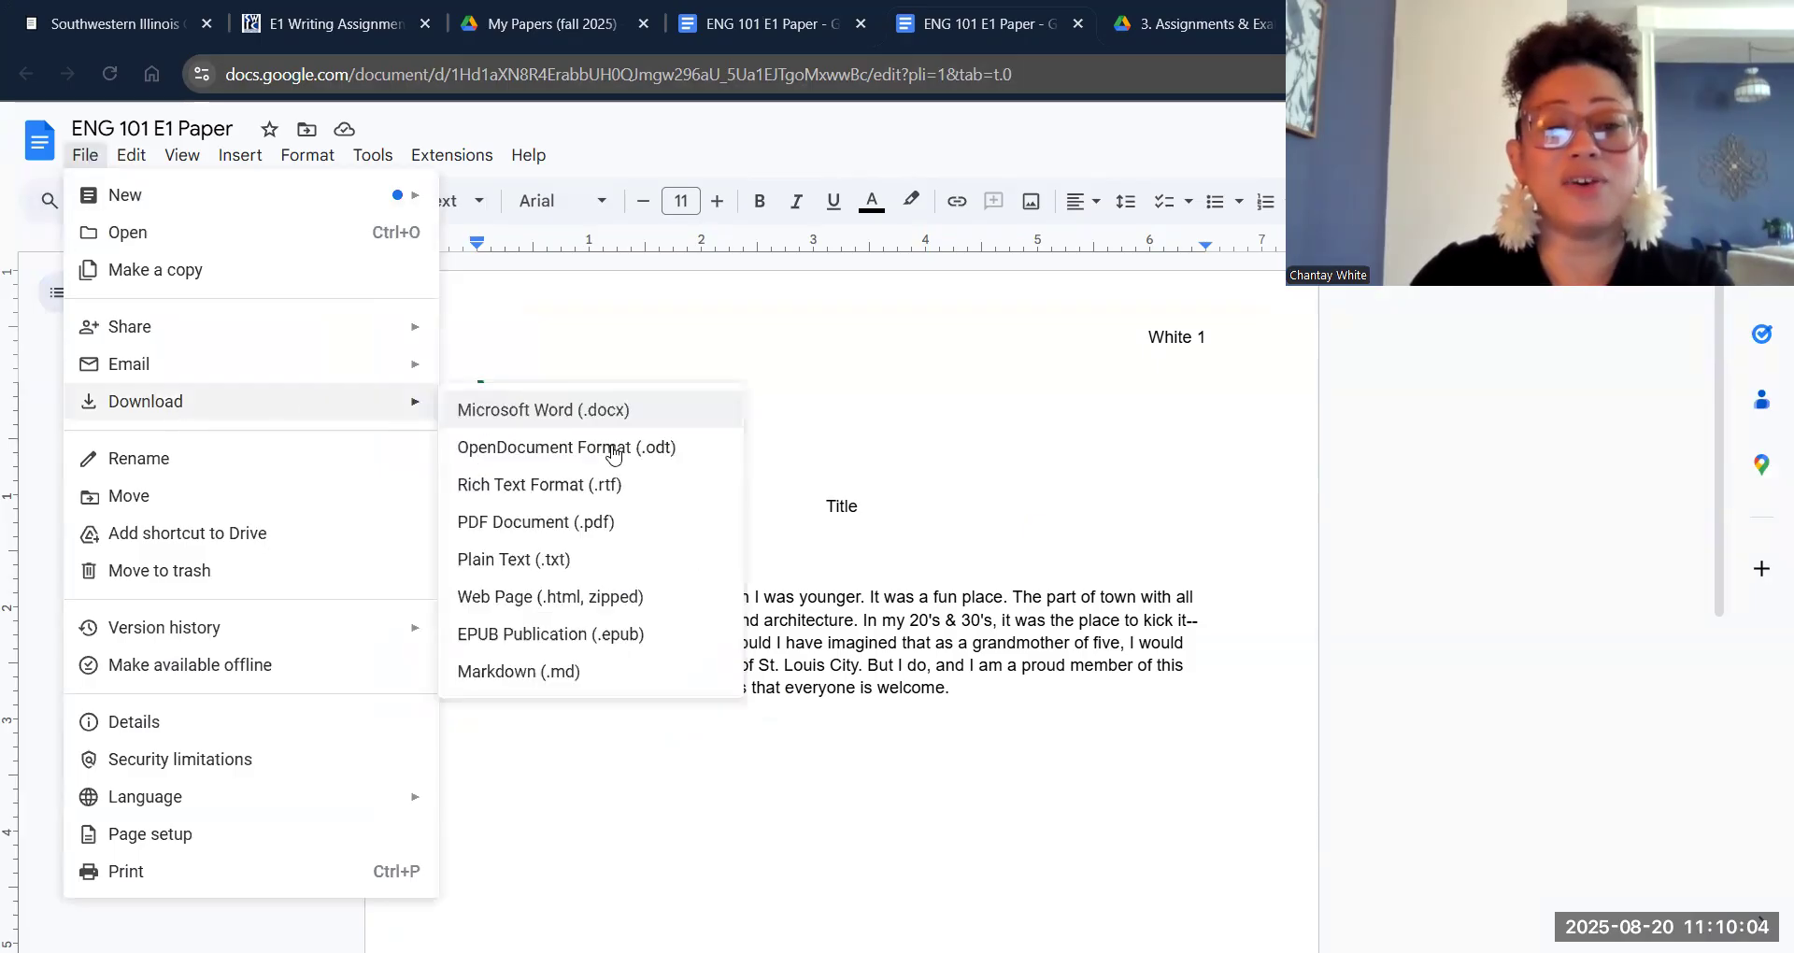
{"action": "left_click", "coordinate": [614, 524]}
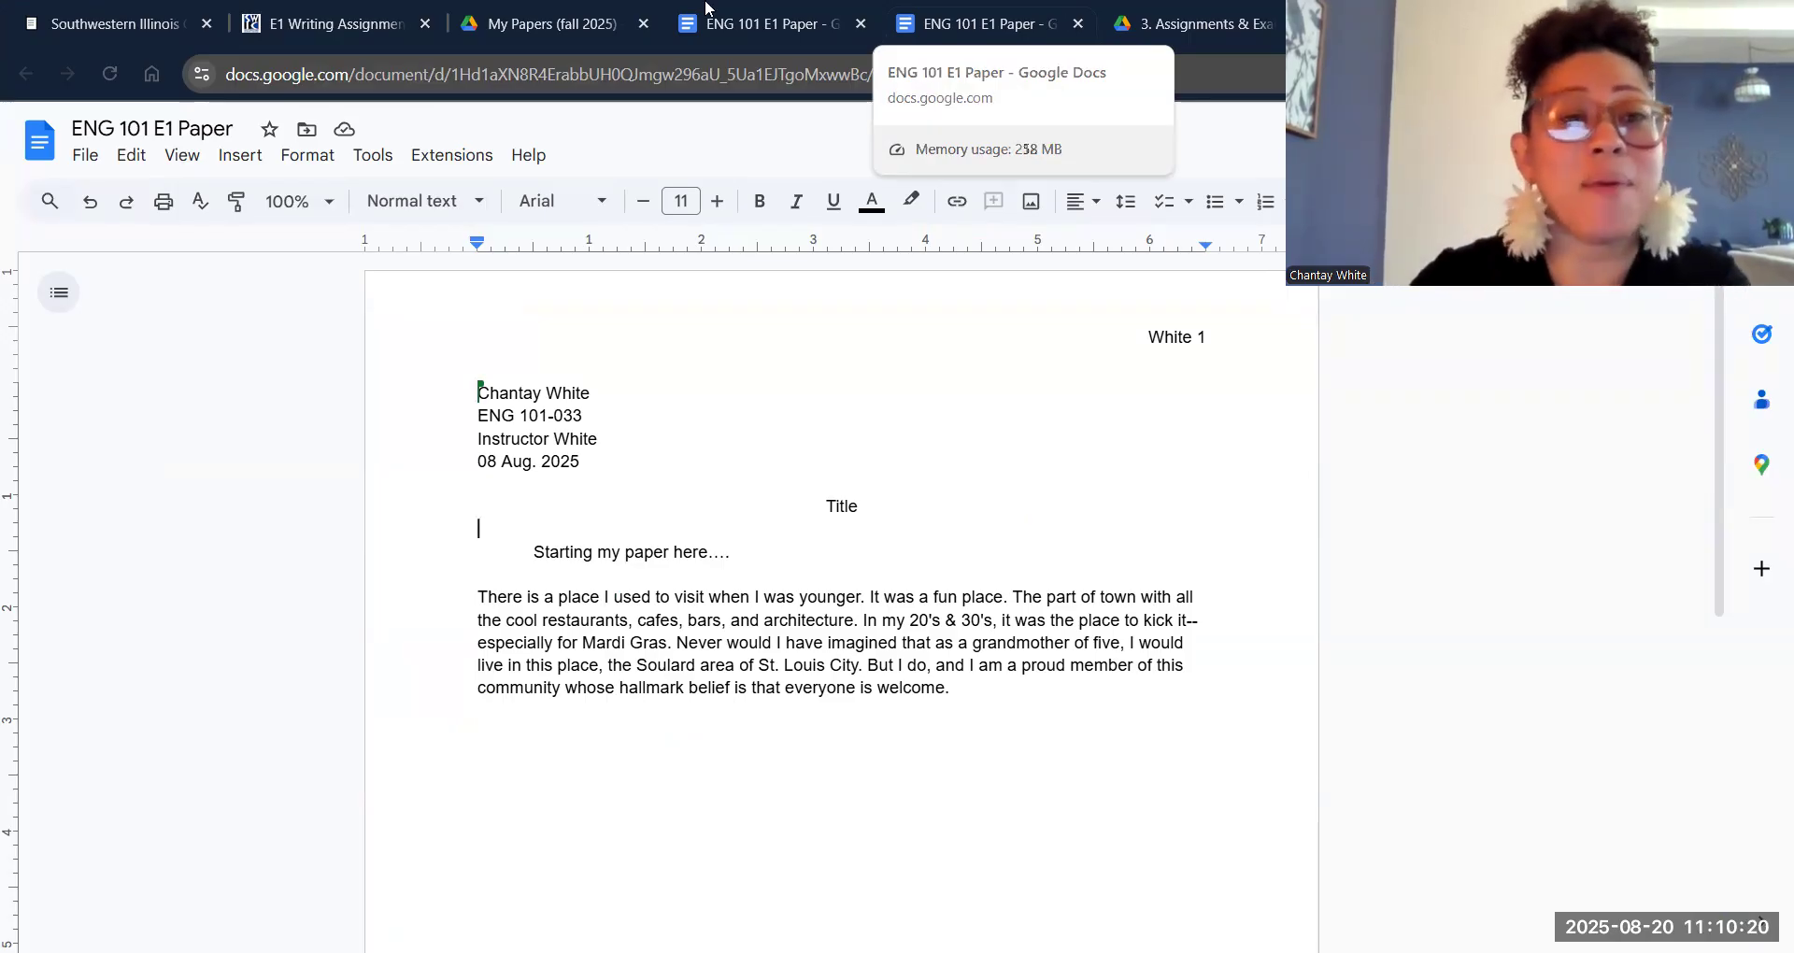
- Return to the Brightspace E1 Writing Assignment and attach "ENG 101 E1 Paper .pdf" from the computer's Downloads folder to the submission
{"action": "left_click", "coordinate": [361, 30]}
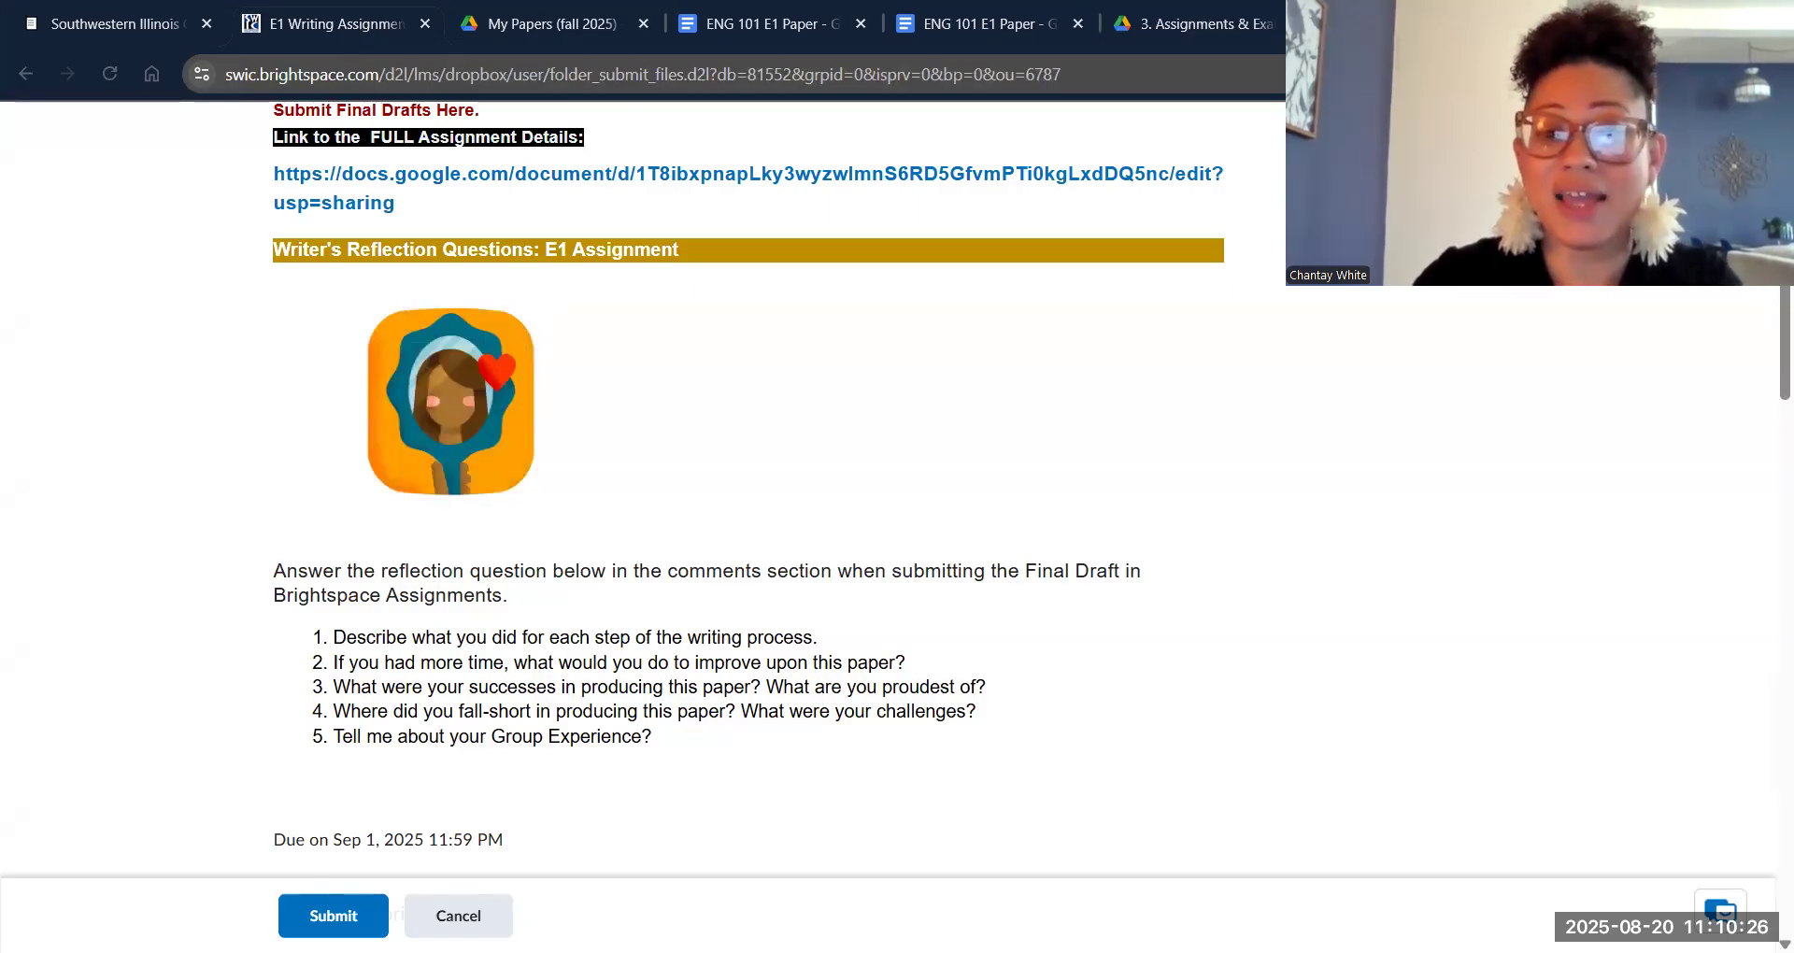
{"action": "scroll", "coordinate": [1763, 304], "scroll_direction": "down", "scroll_amount": 6}
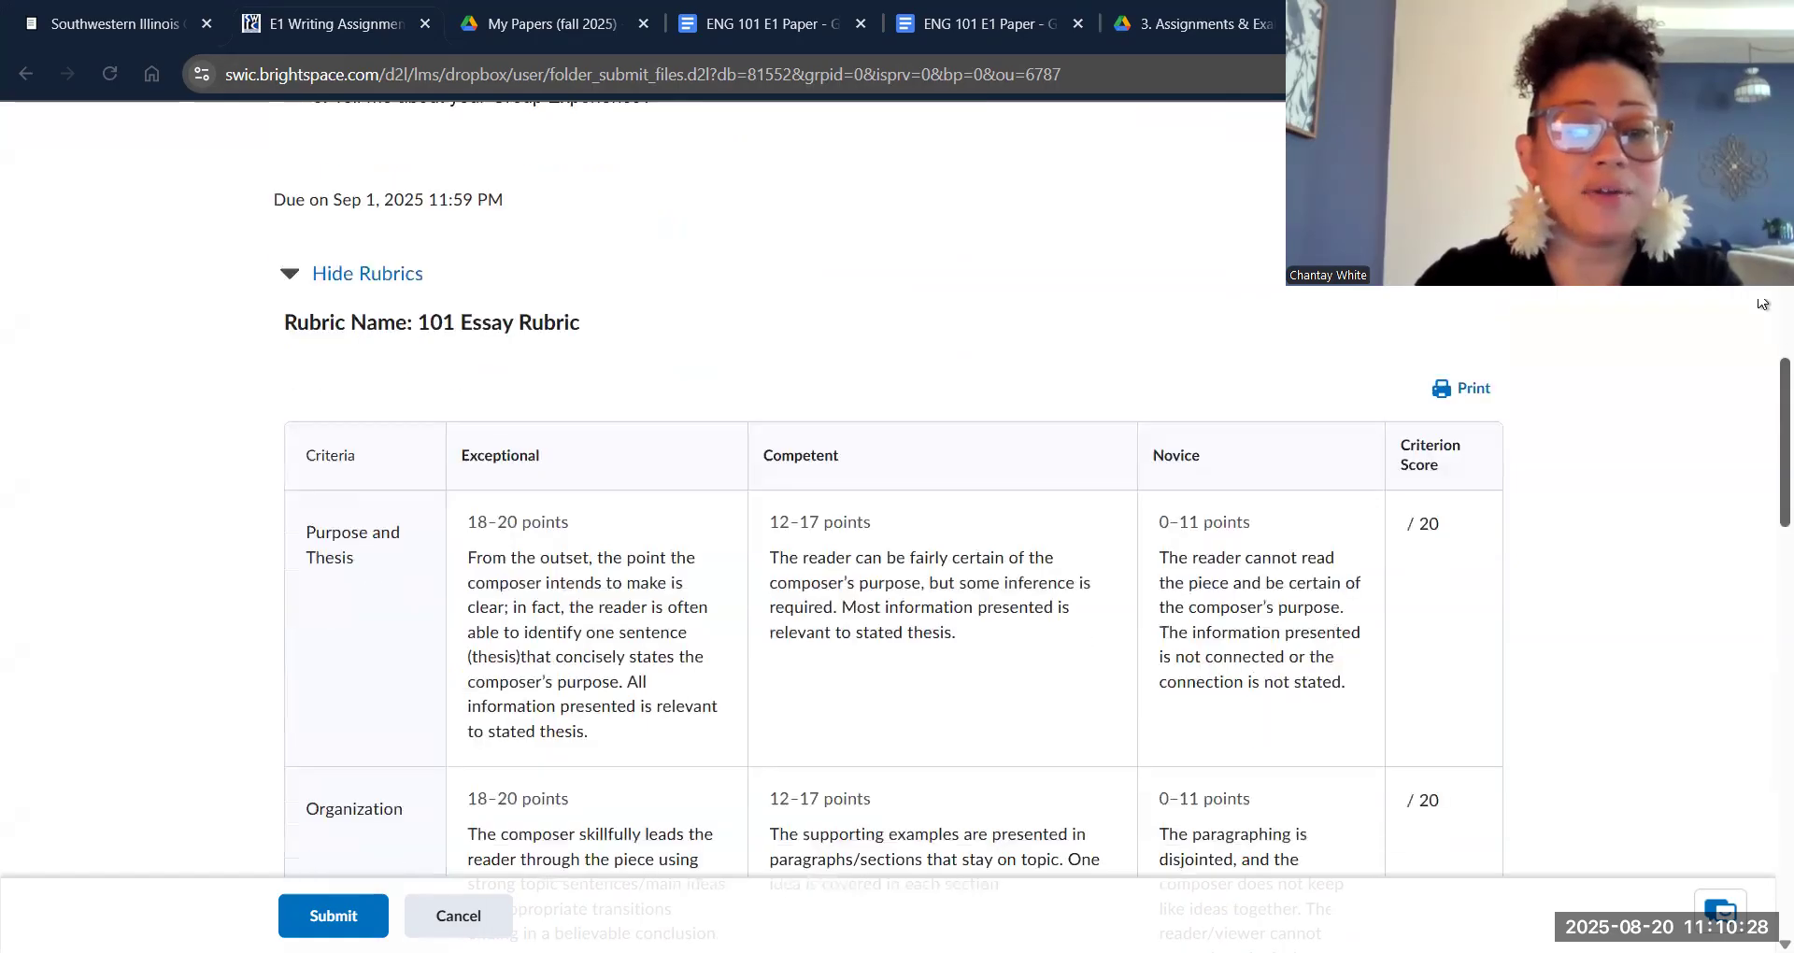
{"action": "scroll", "coordinate": [1763, 304], "scroll_direction": "down", "scroll_amount": 18}
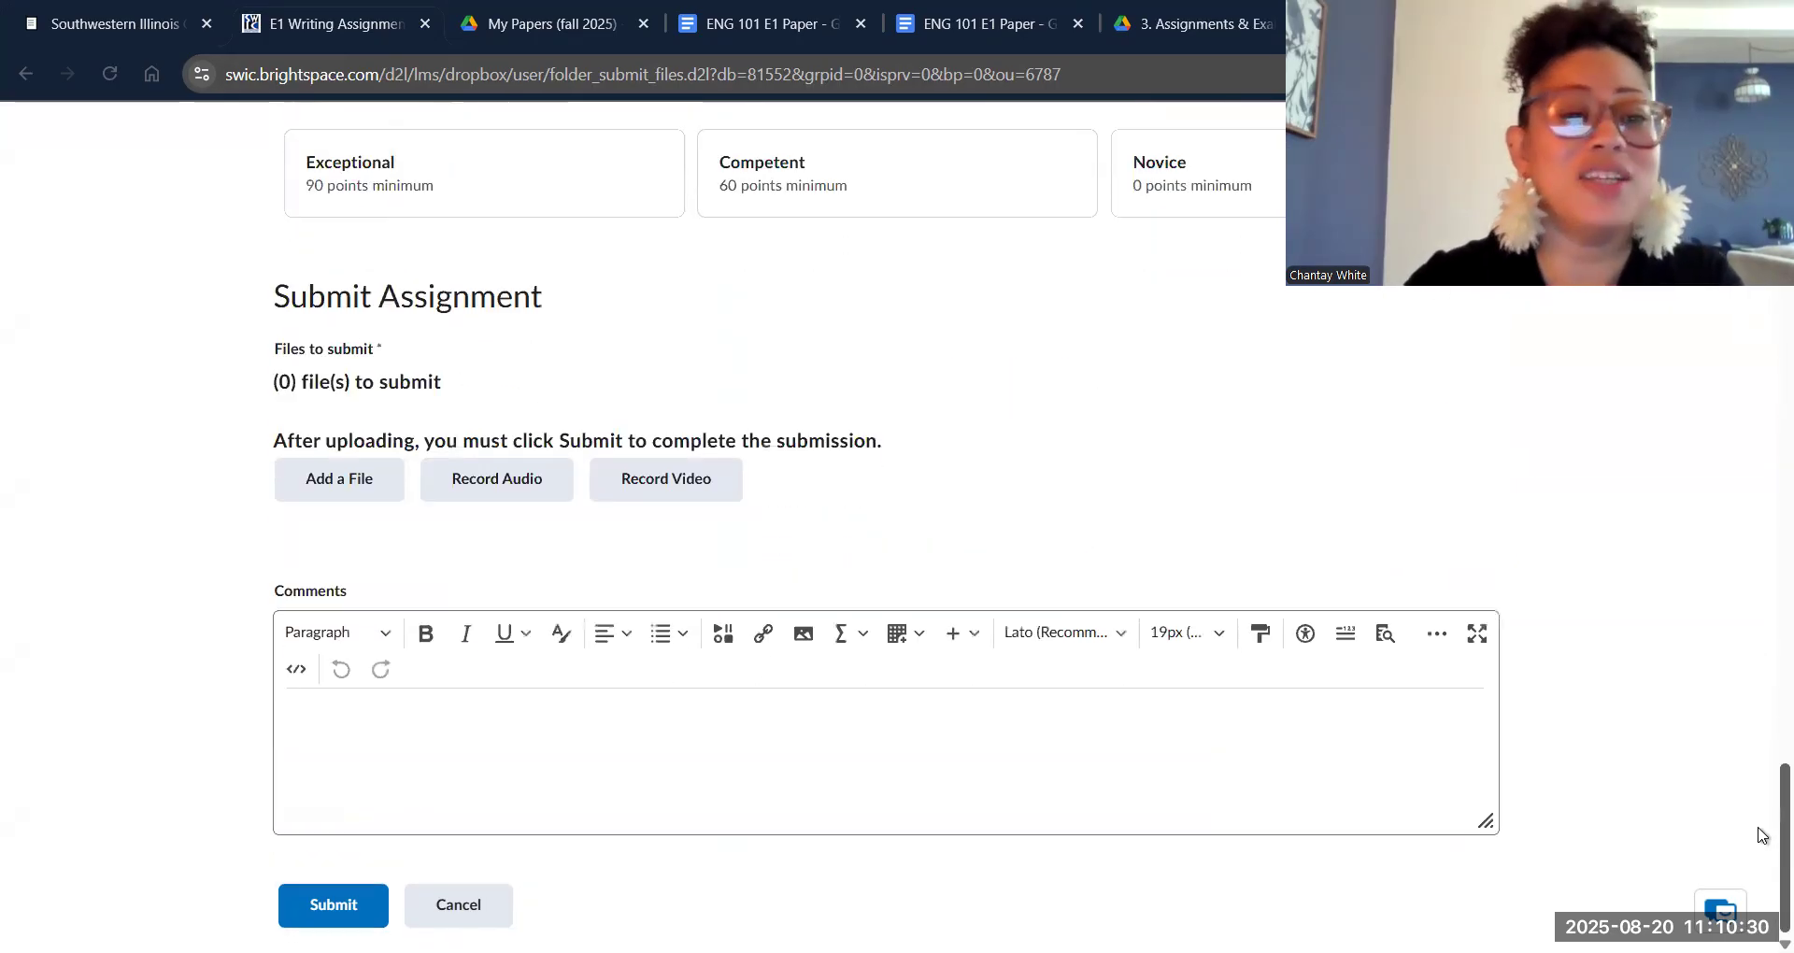
{"action": "left_click", "coordinate": [355, 485]}
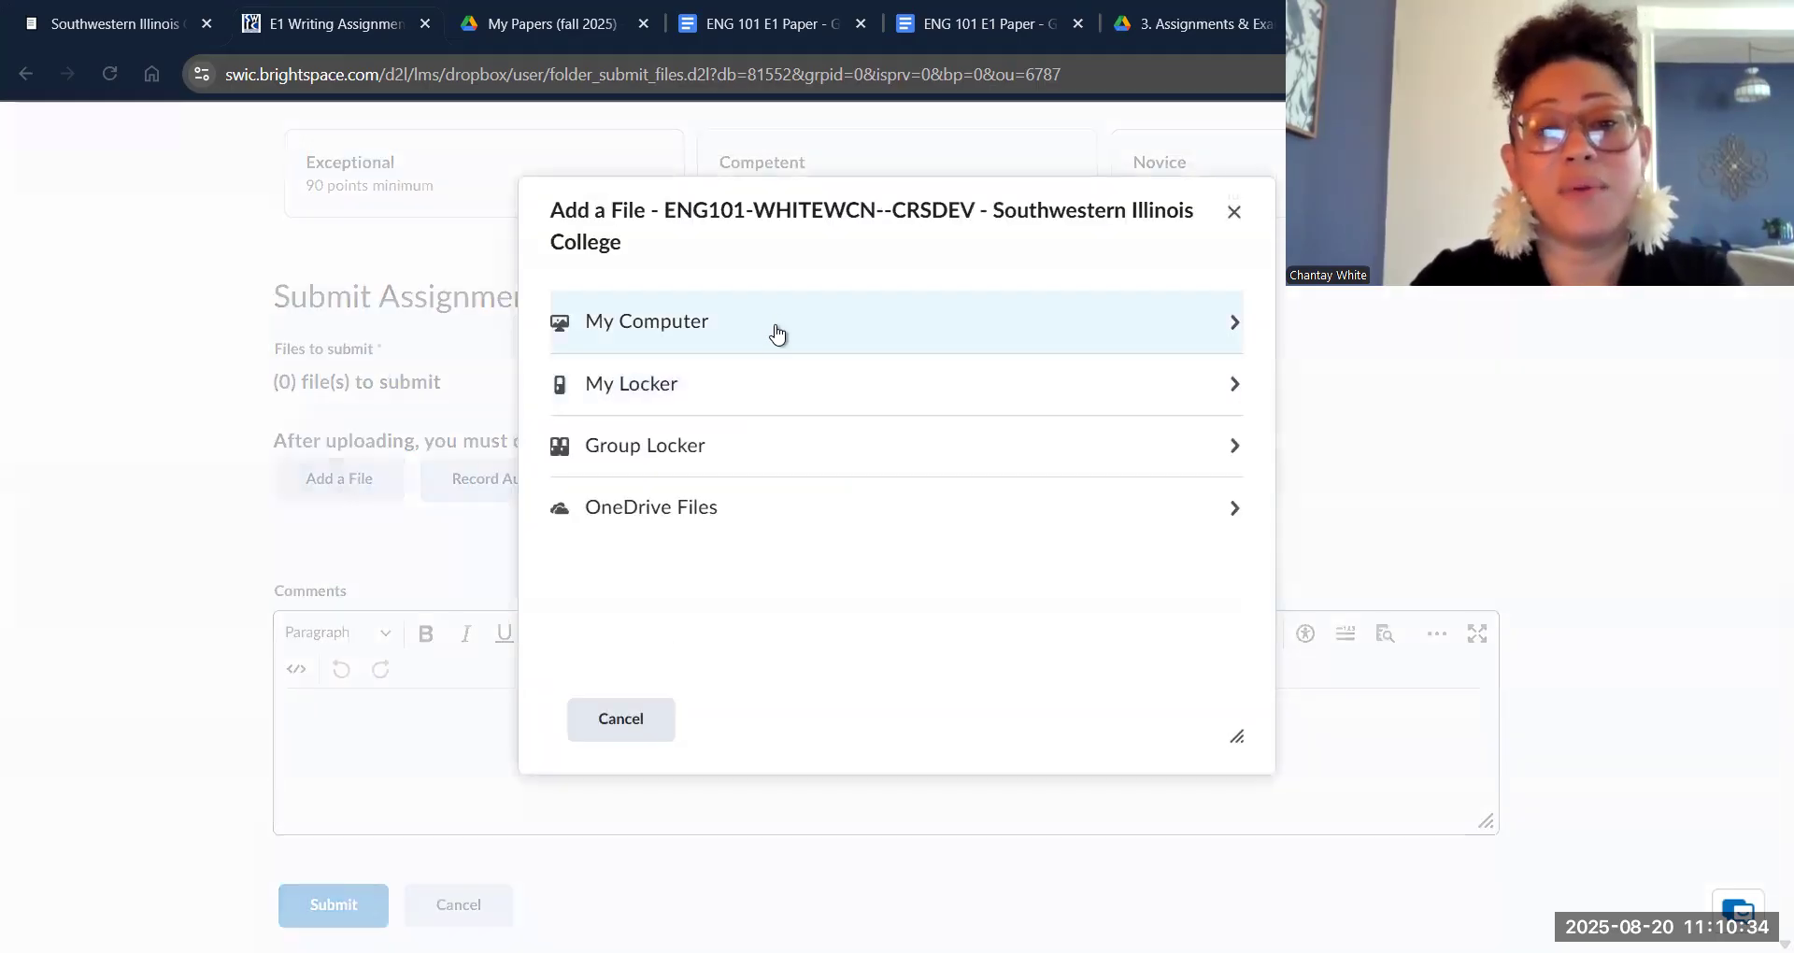
{"action": "left_click", "coordinate": [776, 333]}
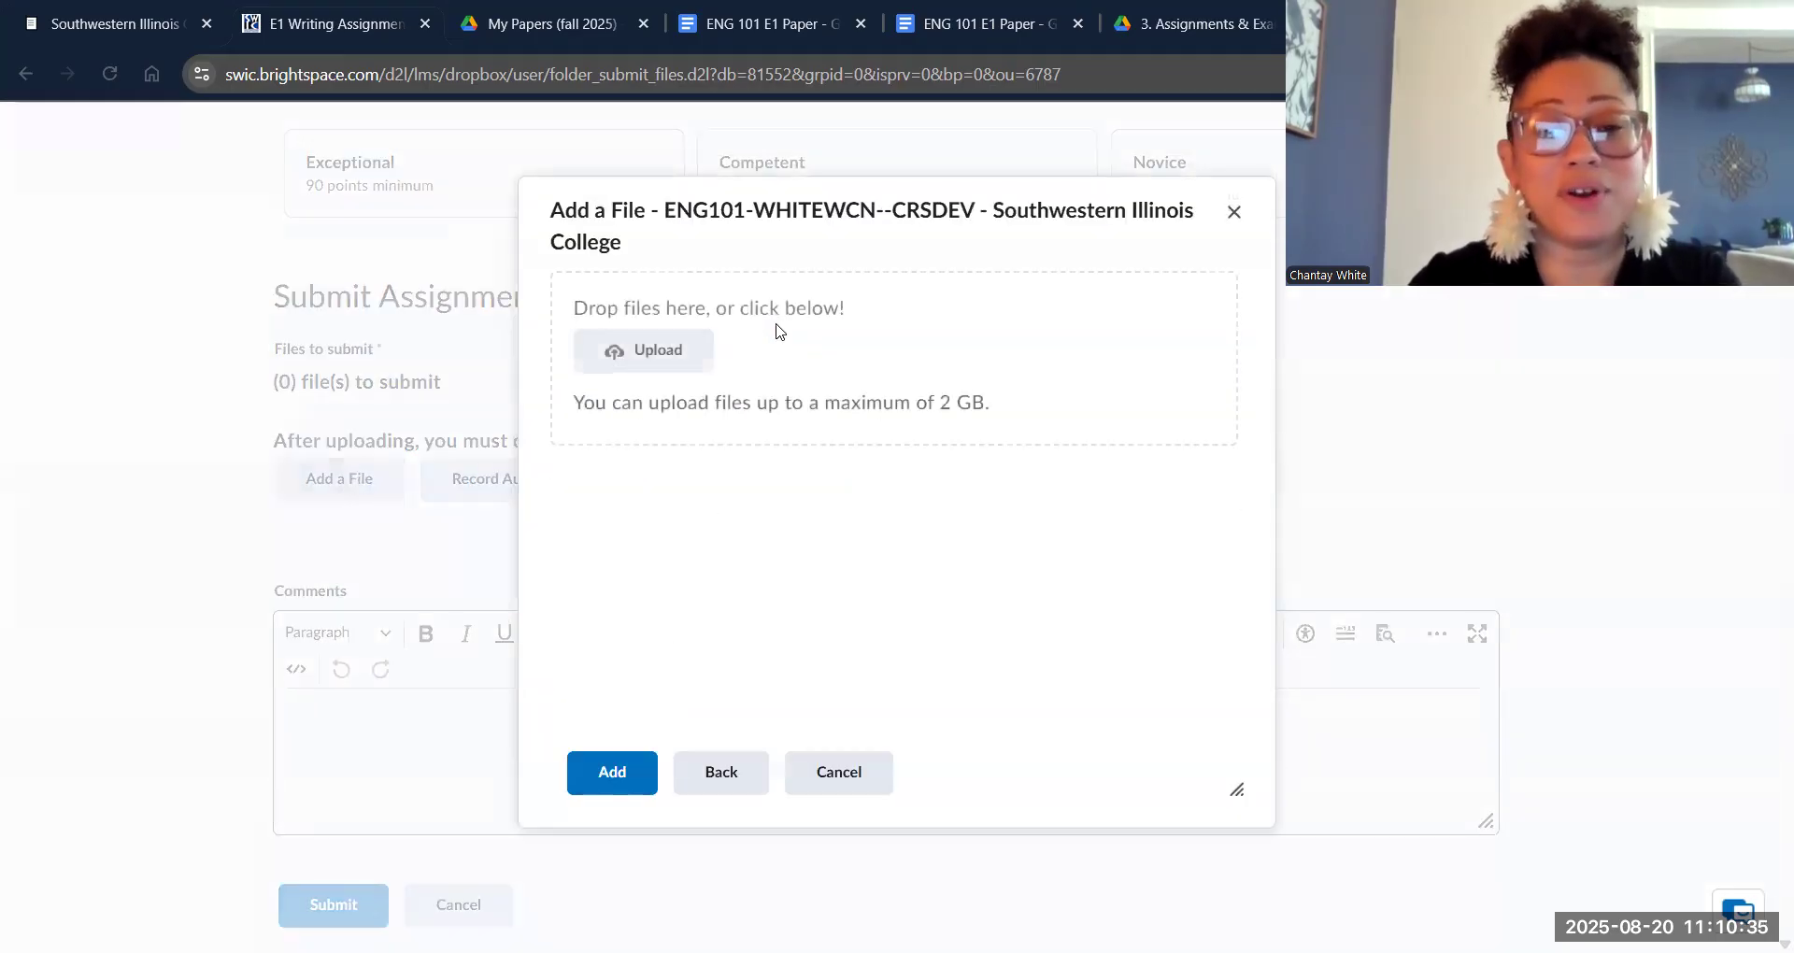
{"action": "left_click", "coordinate": [691, 361]}
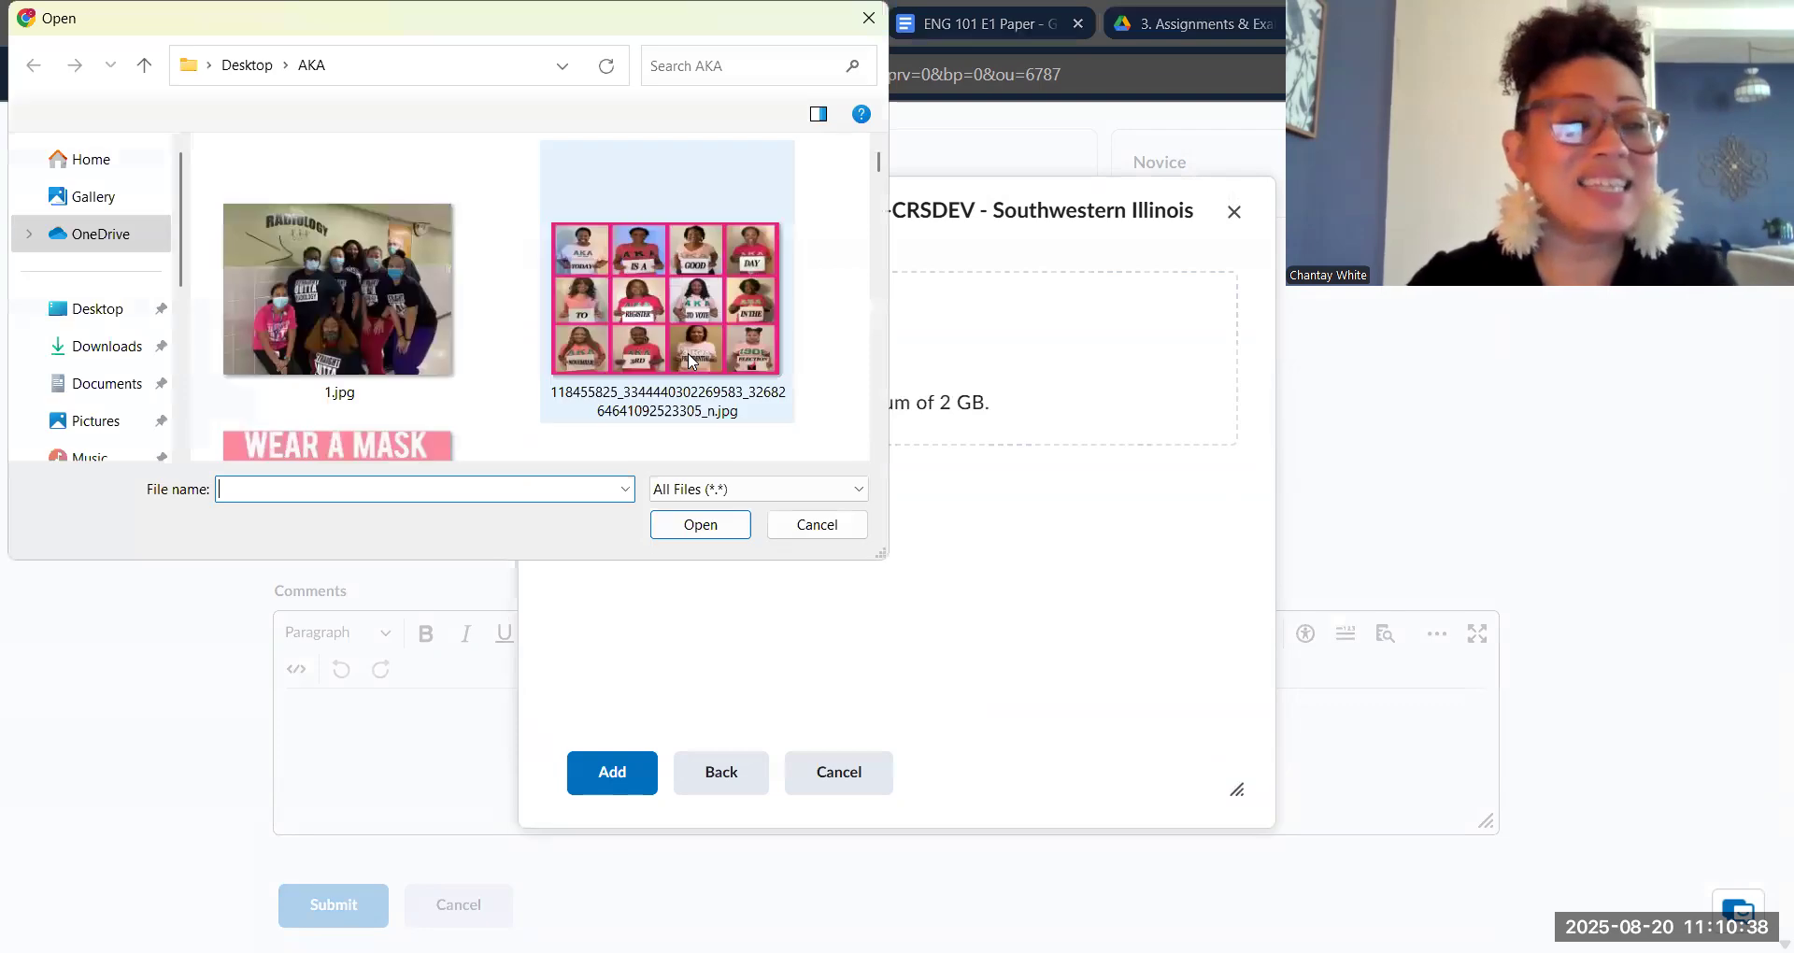
{"action": "left_click", "coordinate": [110, 350]}
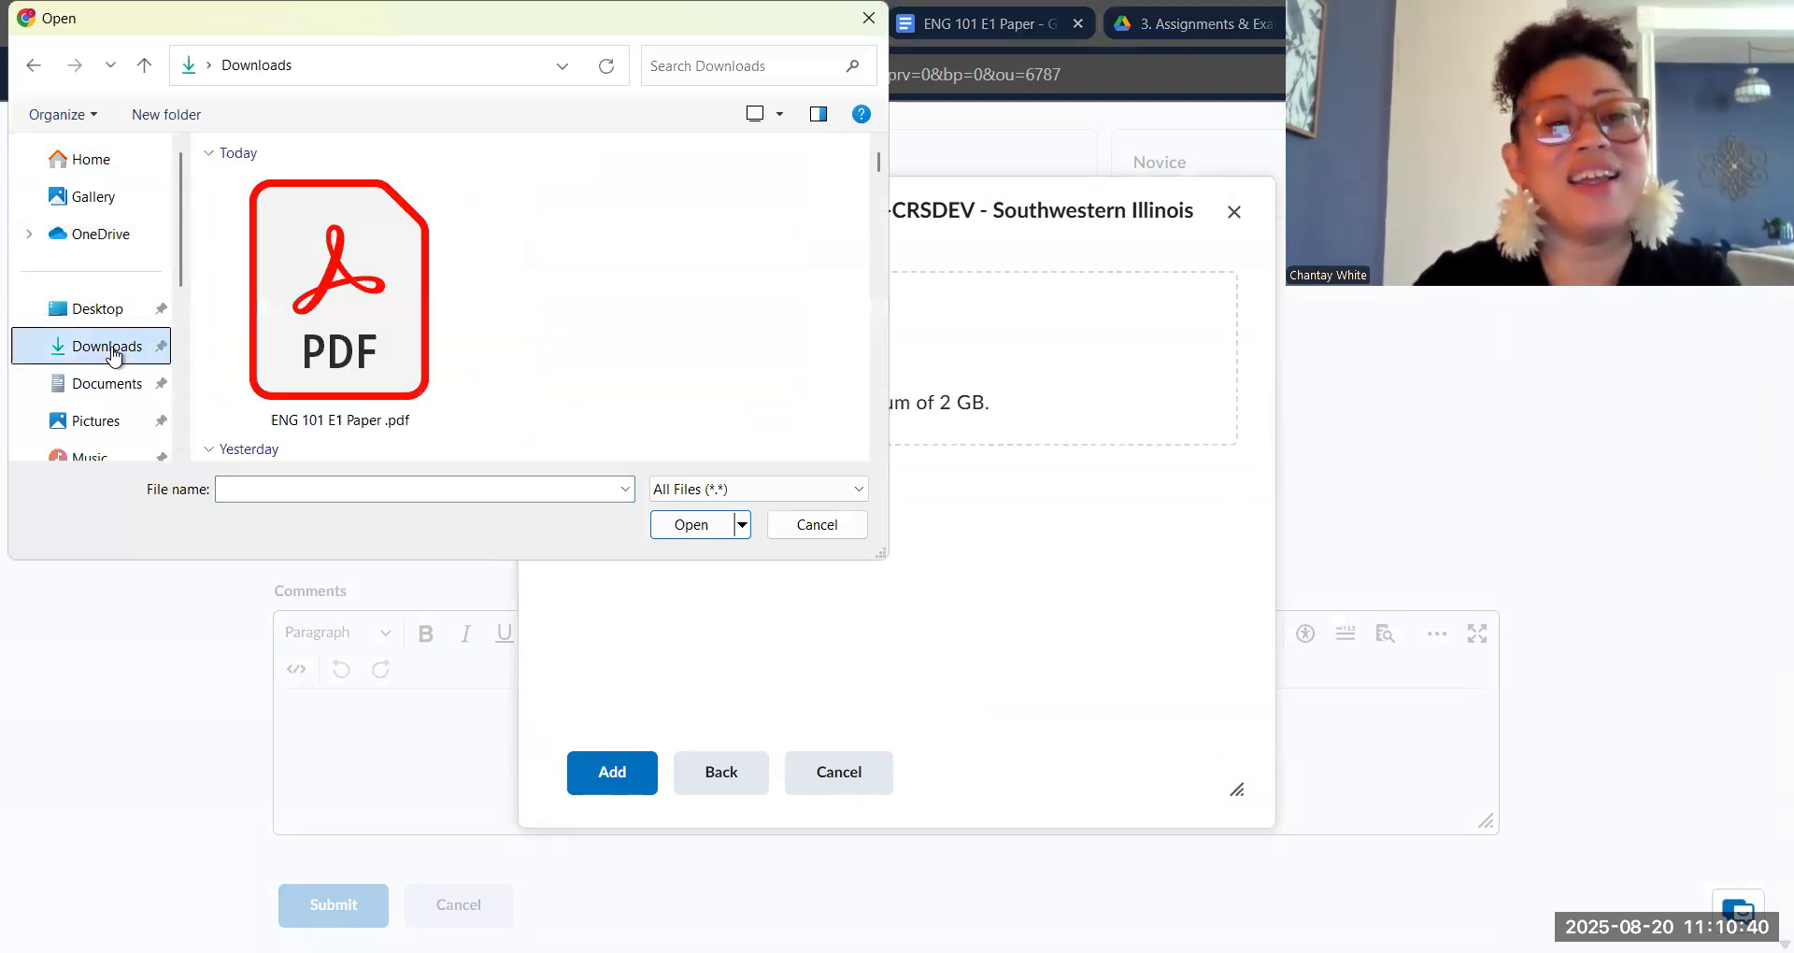
{"action": "left_click", "coordinate": [306, 327]}
{"action": "left_click", "coordinate": [694, 525]}
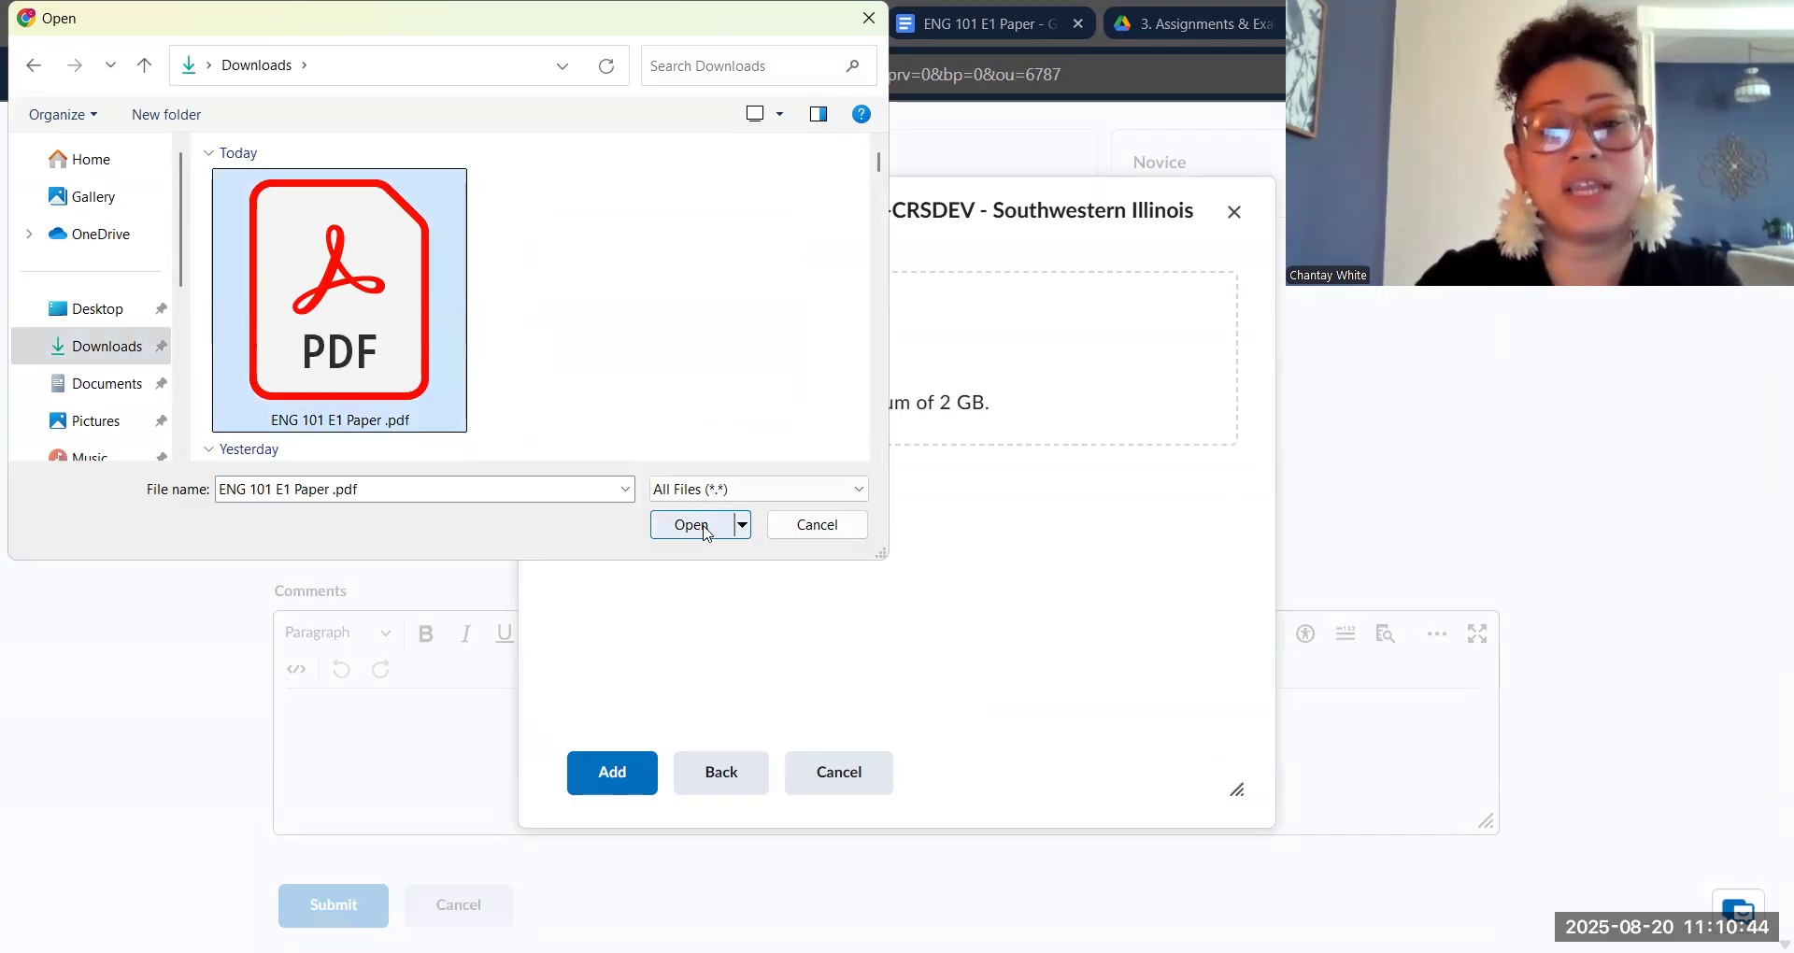
{"action": "left_click", "coordinate": [619, 770]}
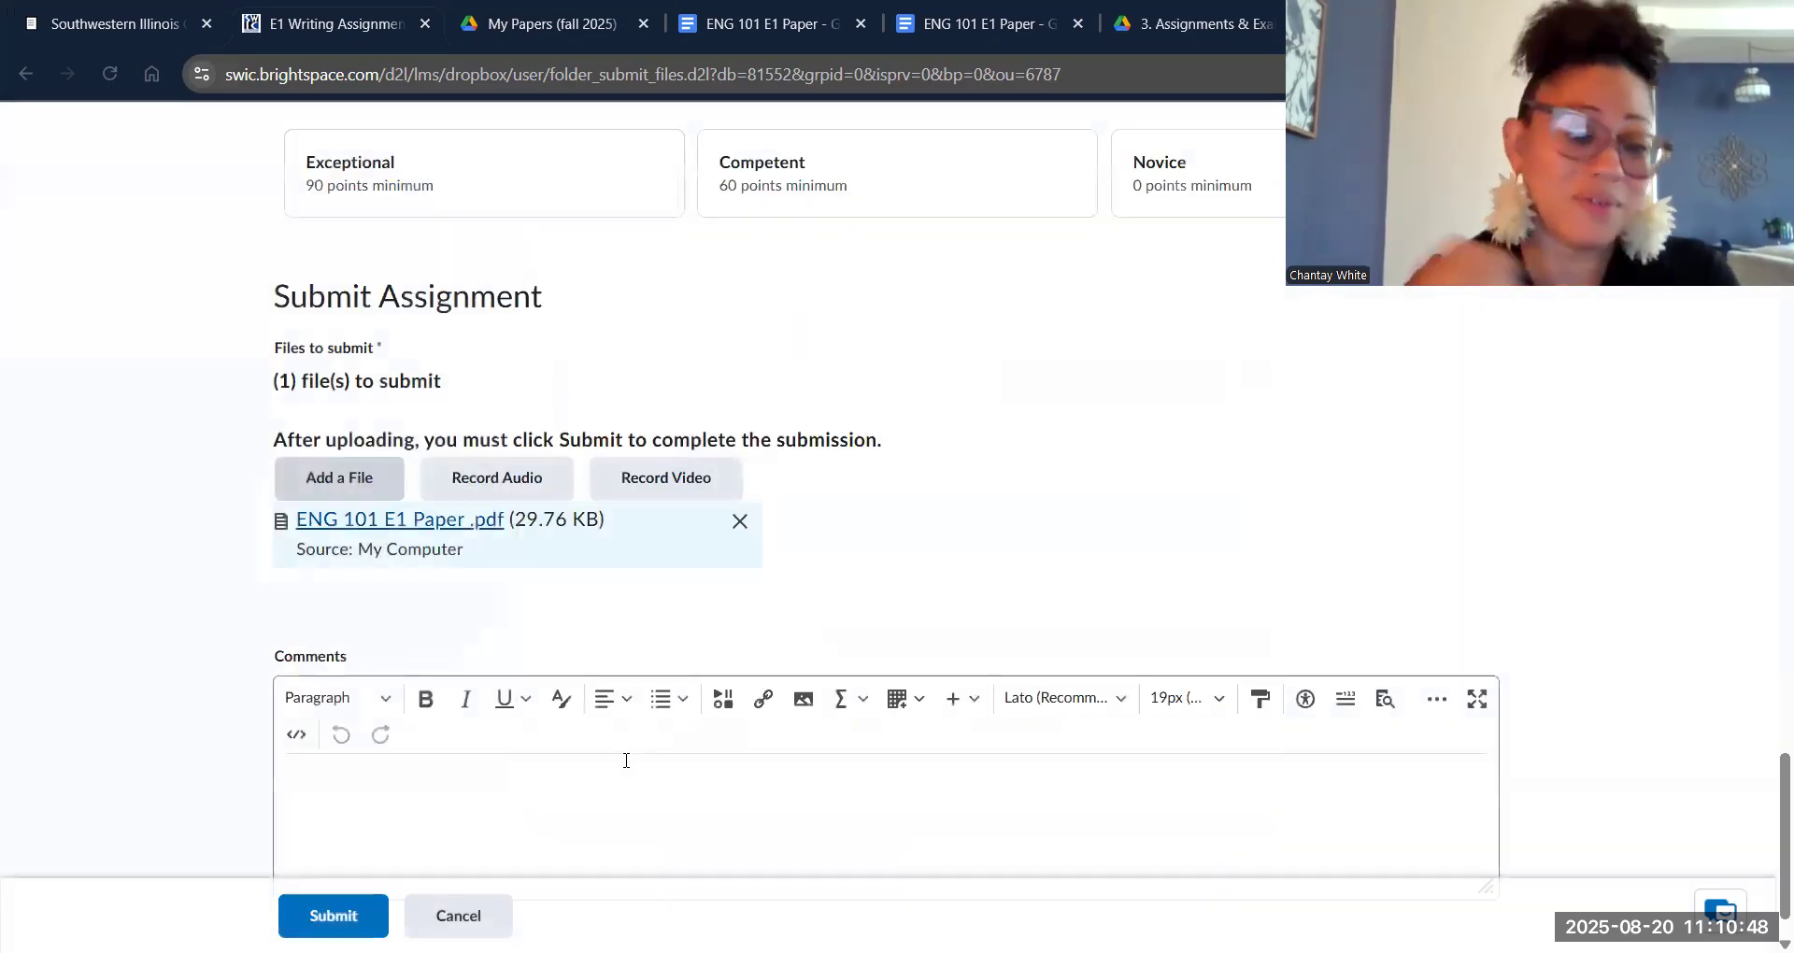
- Copy the five Writer's Reflection Questions from the assignment instructions and paste them into the submission comments
{"action": "left_click", "coordinate": [482, 802]}
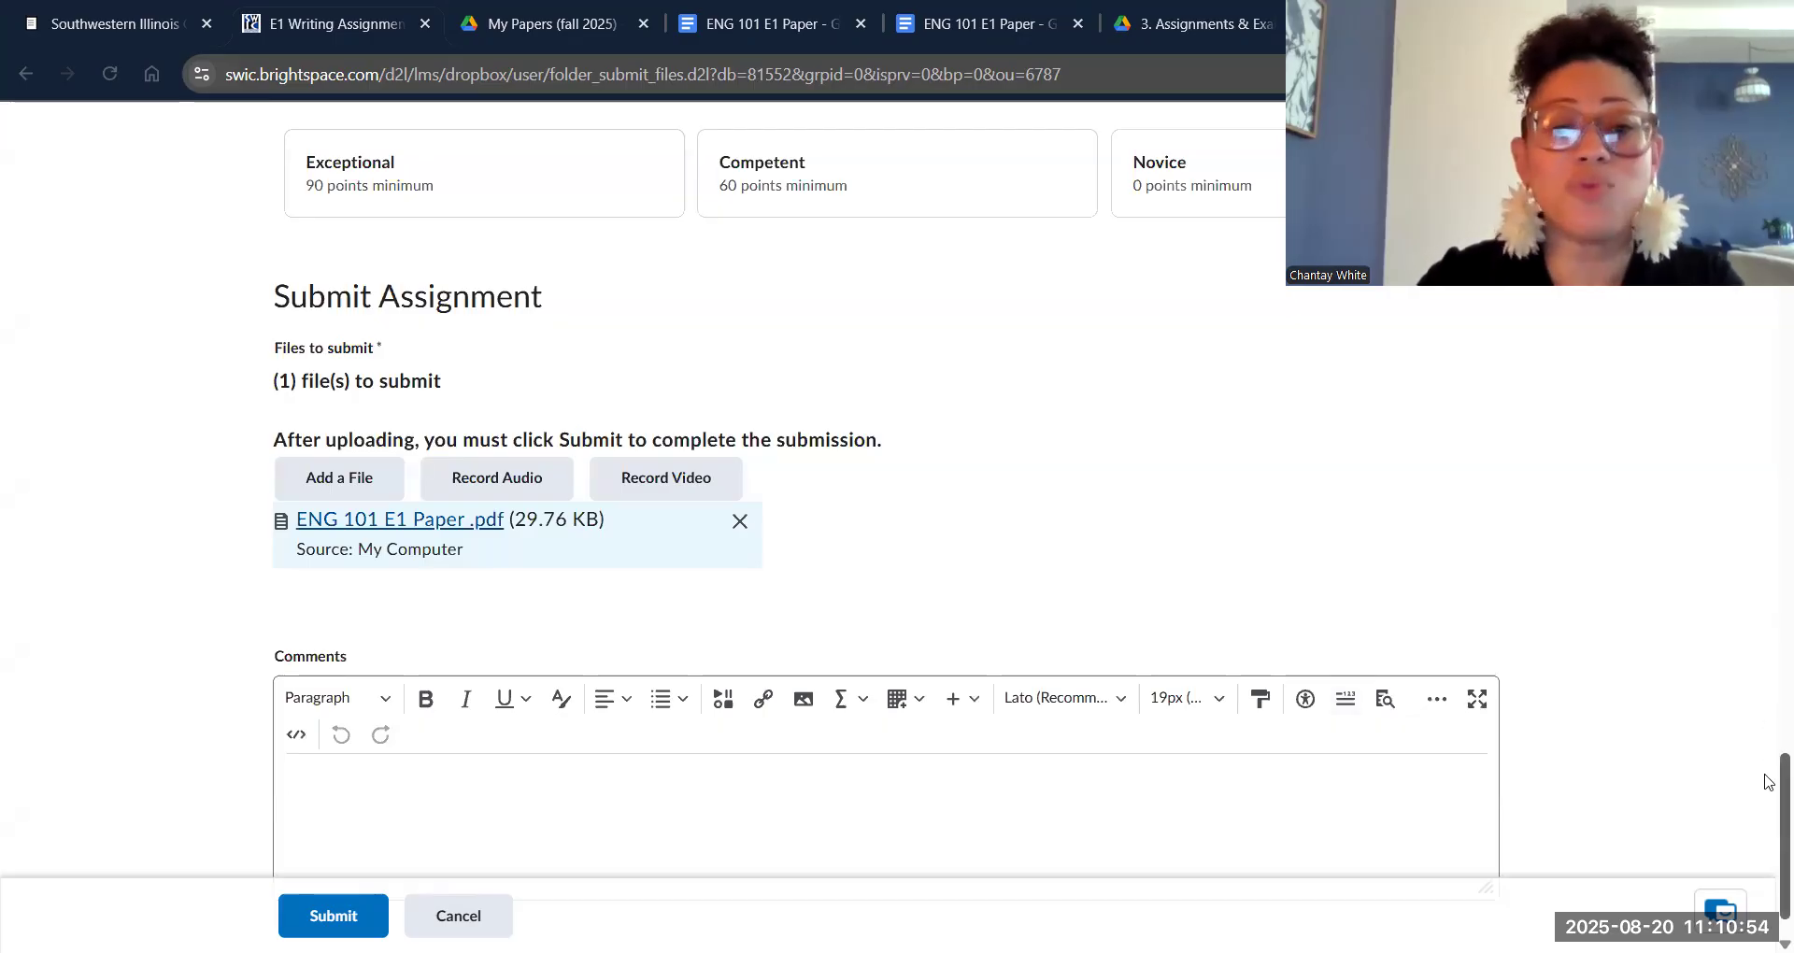
{"action": "scroll", "coordinate": [1768, 725], "scroll_direction": "up", "scroll_amount": 3}
{"action": "scroll", "coordinate": [1768, 710], "scroll_direction": "up", "scroll_amount": 1}
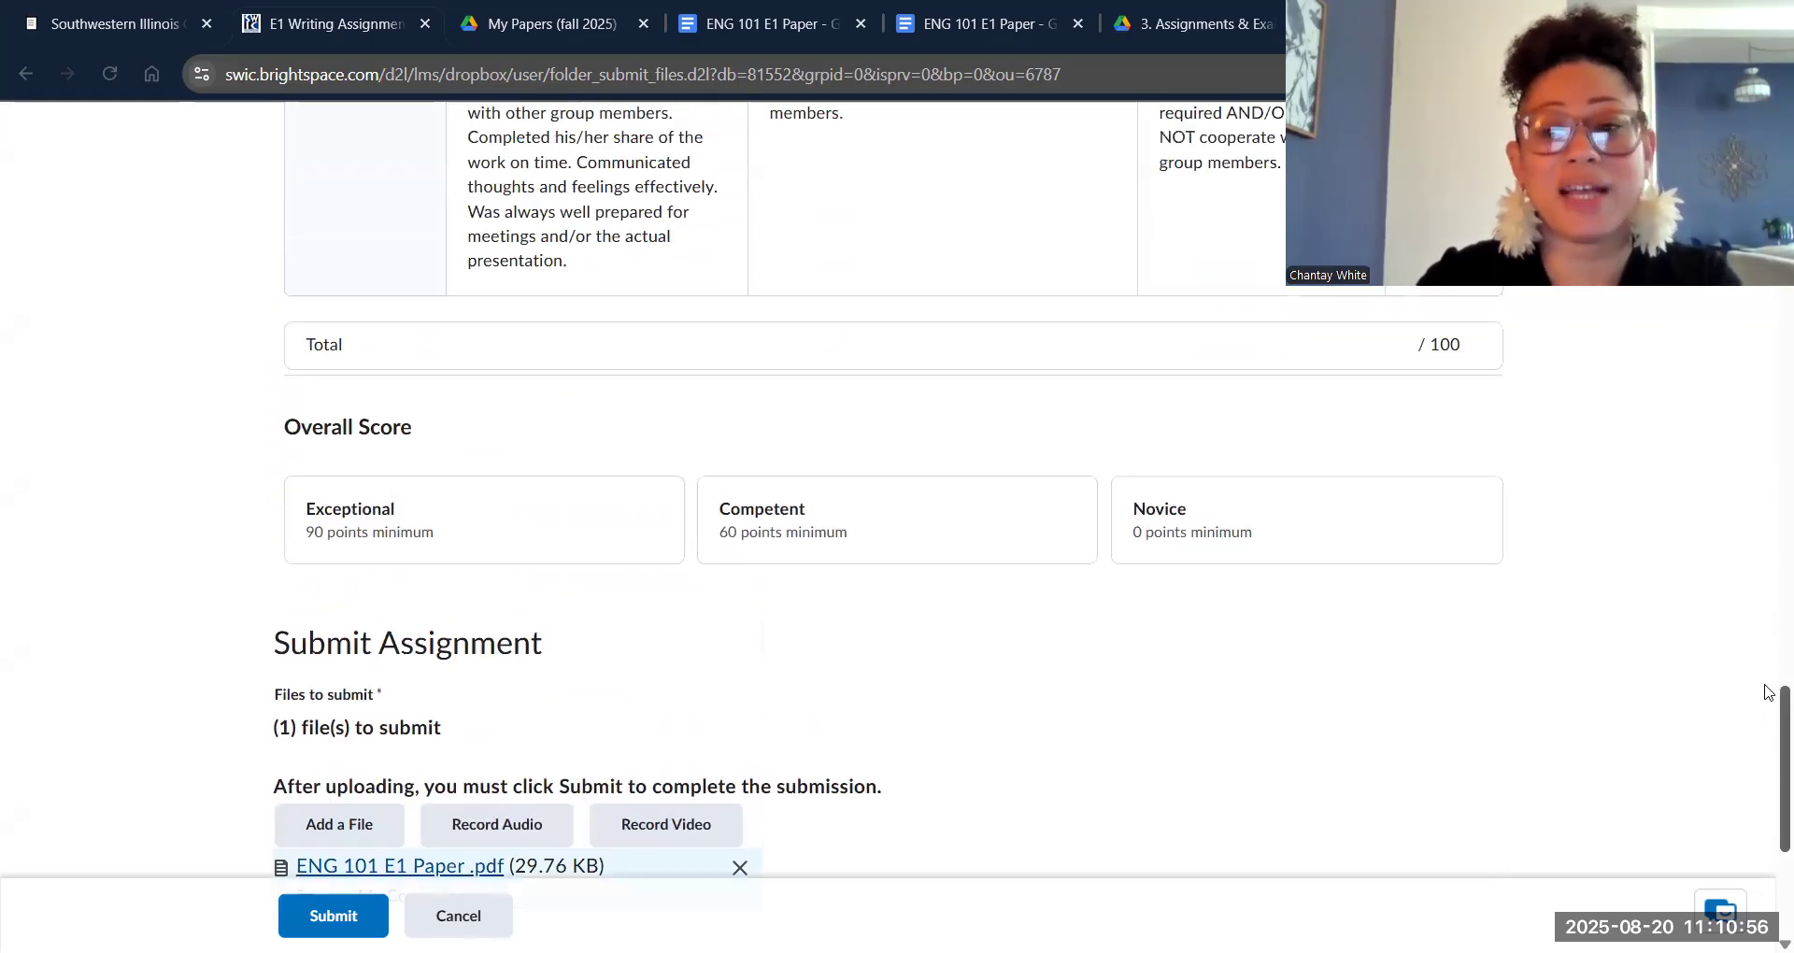
{"action": "scroll", "coordinate": [1769, 692], "scroll_direction": "up", "scroll_amount": 15}
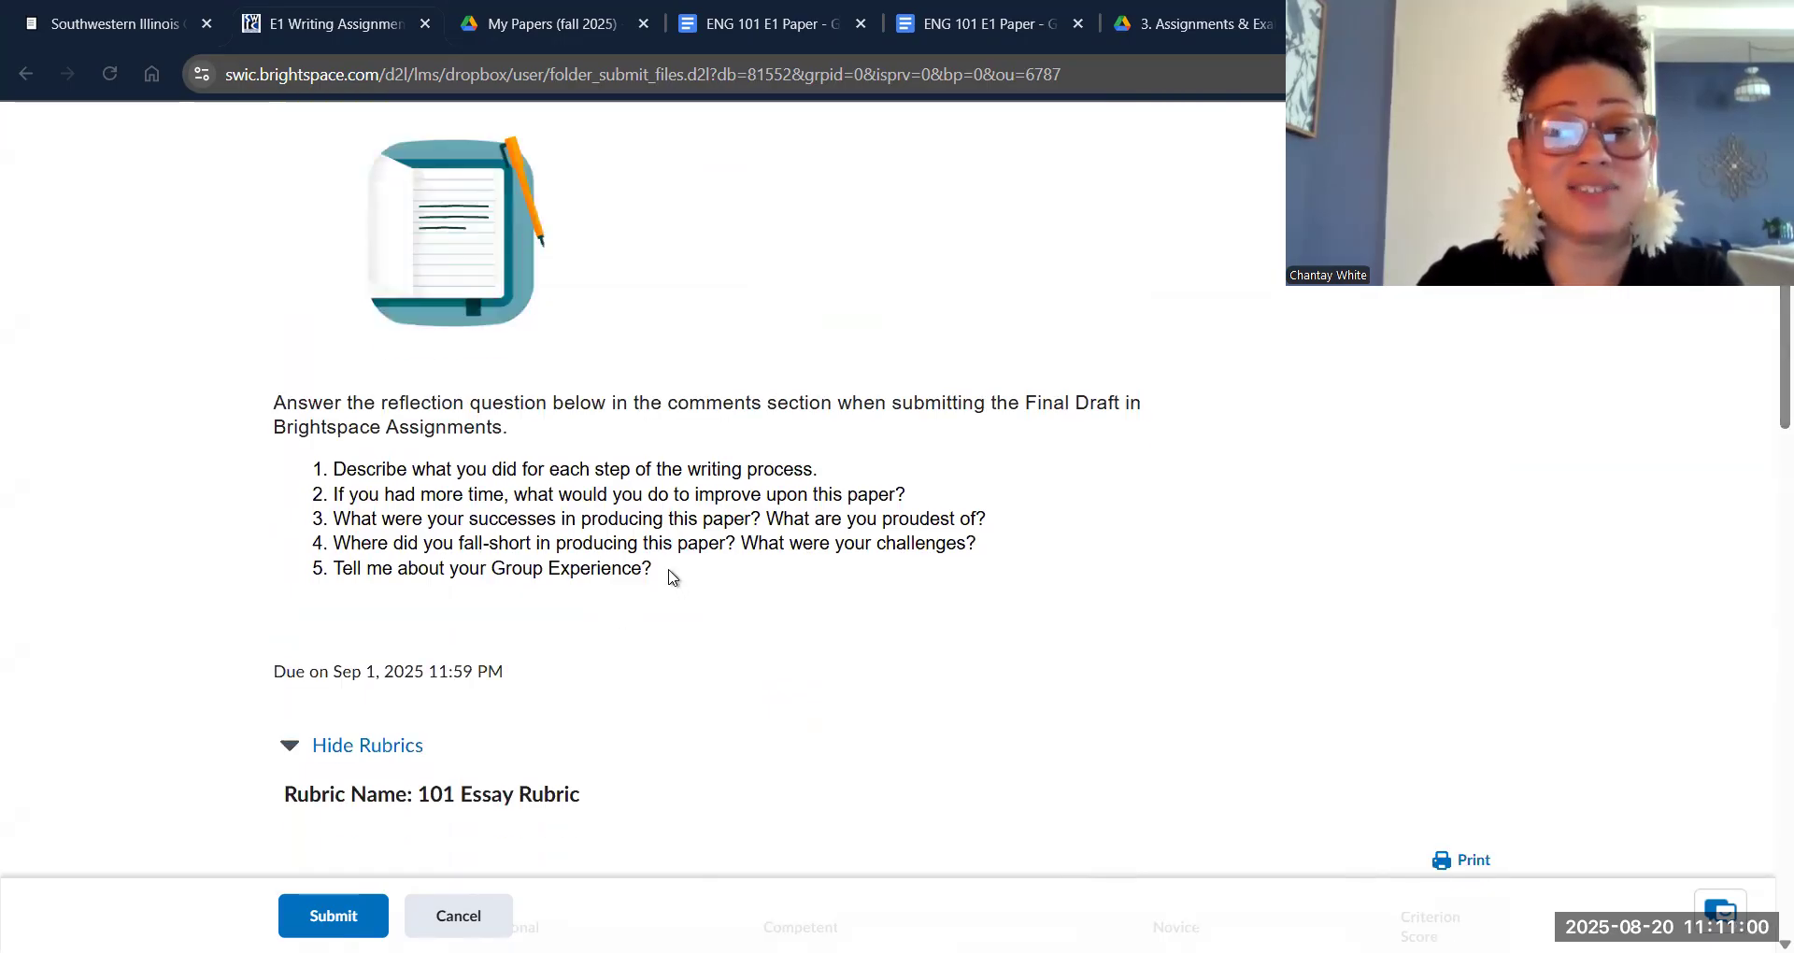
{"action": "triple_click", "coordinate": [531, 574]}
{"action": "left_click_drag", "start_coordinate": [531, 574], "coordinate": [333, 479]}
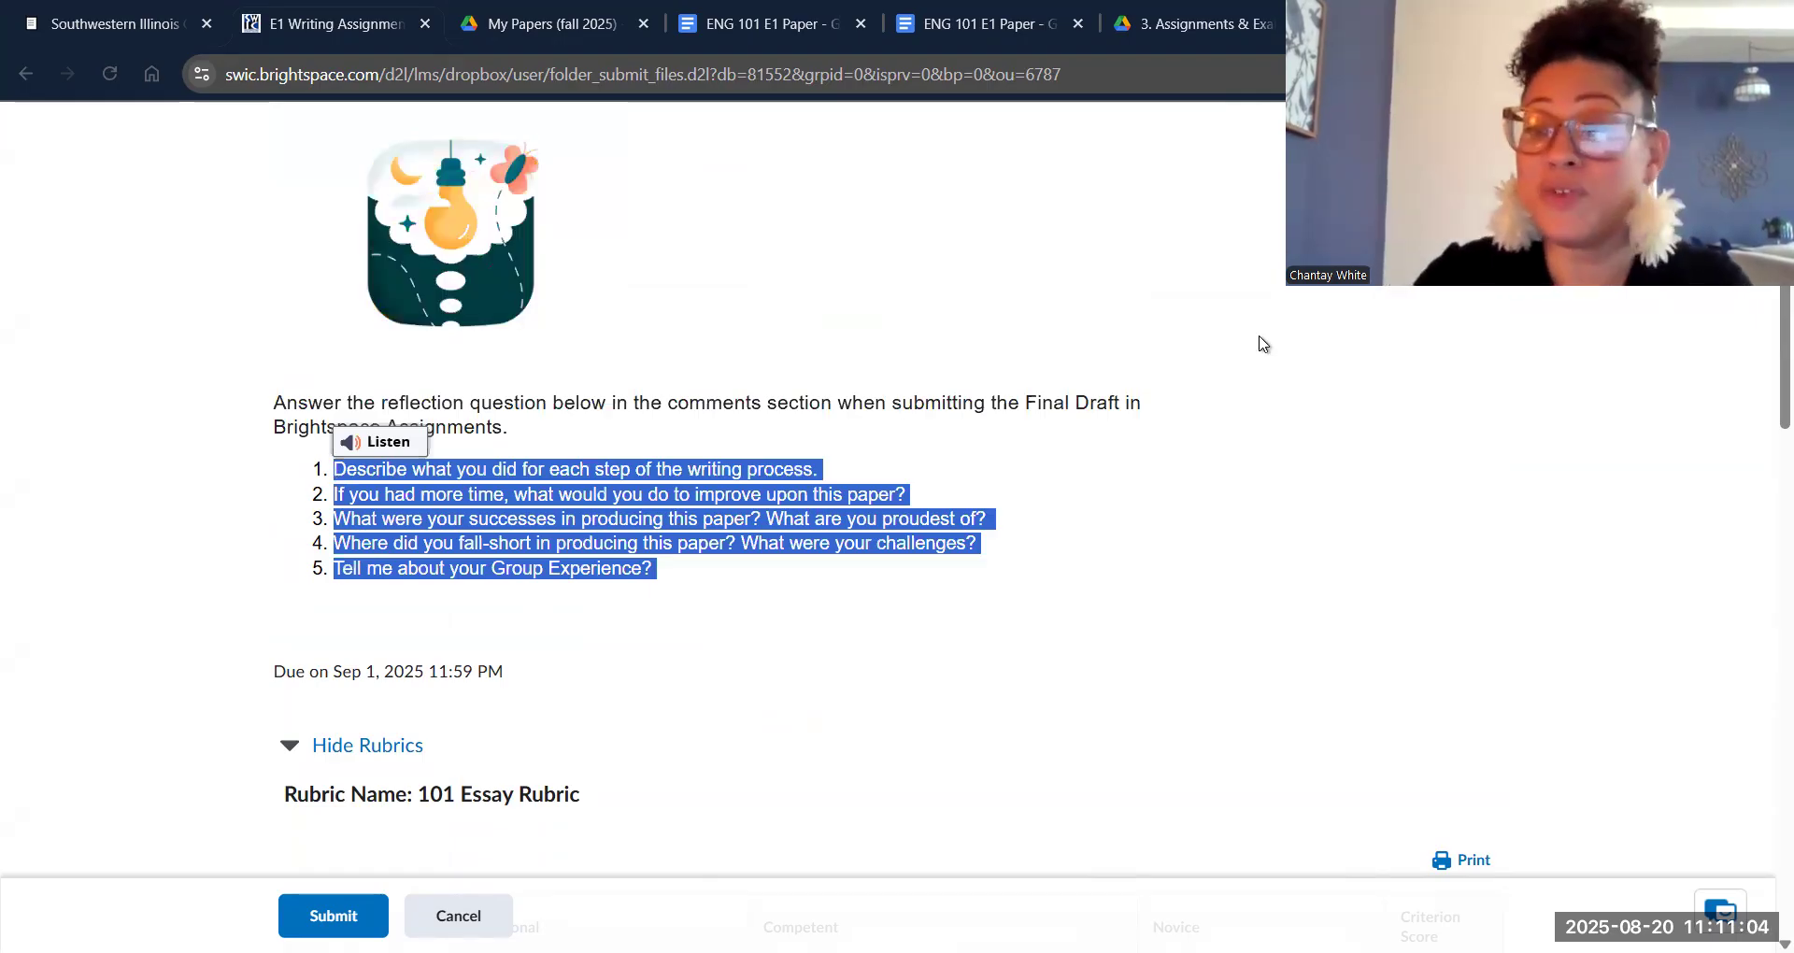
{"action": "scroll", "coordinate": [1765, 609], "scroll_direction": "down", "scroll_amount": 15}
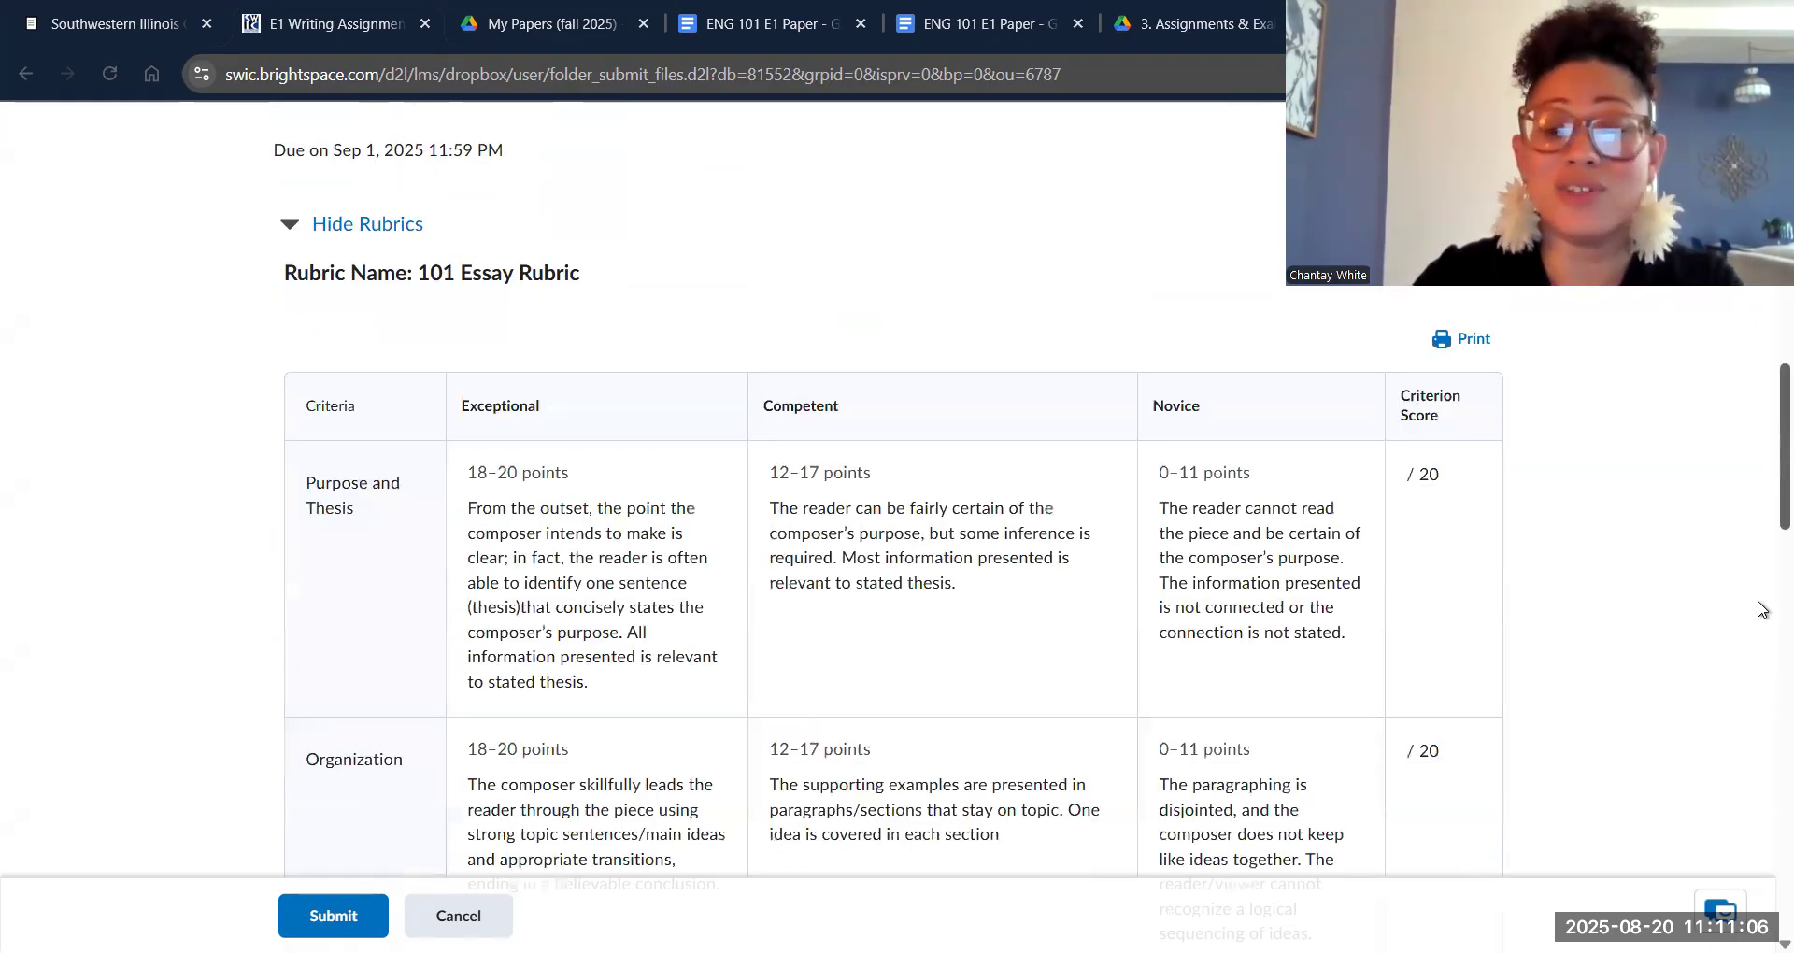
{"action": "scroll", "coordinate": [1761, 736], "scroll_direction": "down", "scroll_amount": 5}
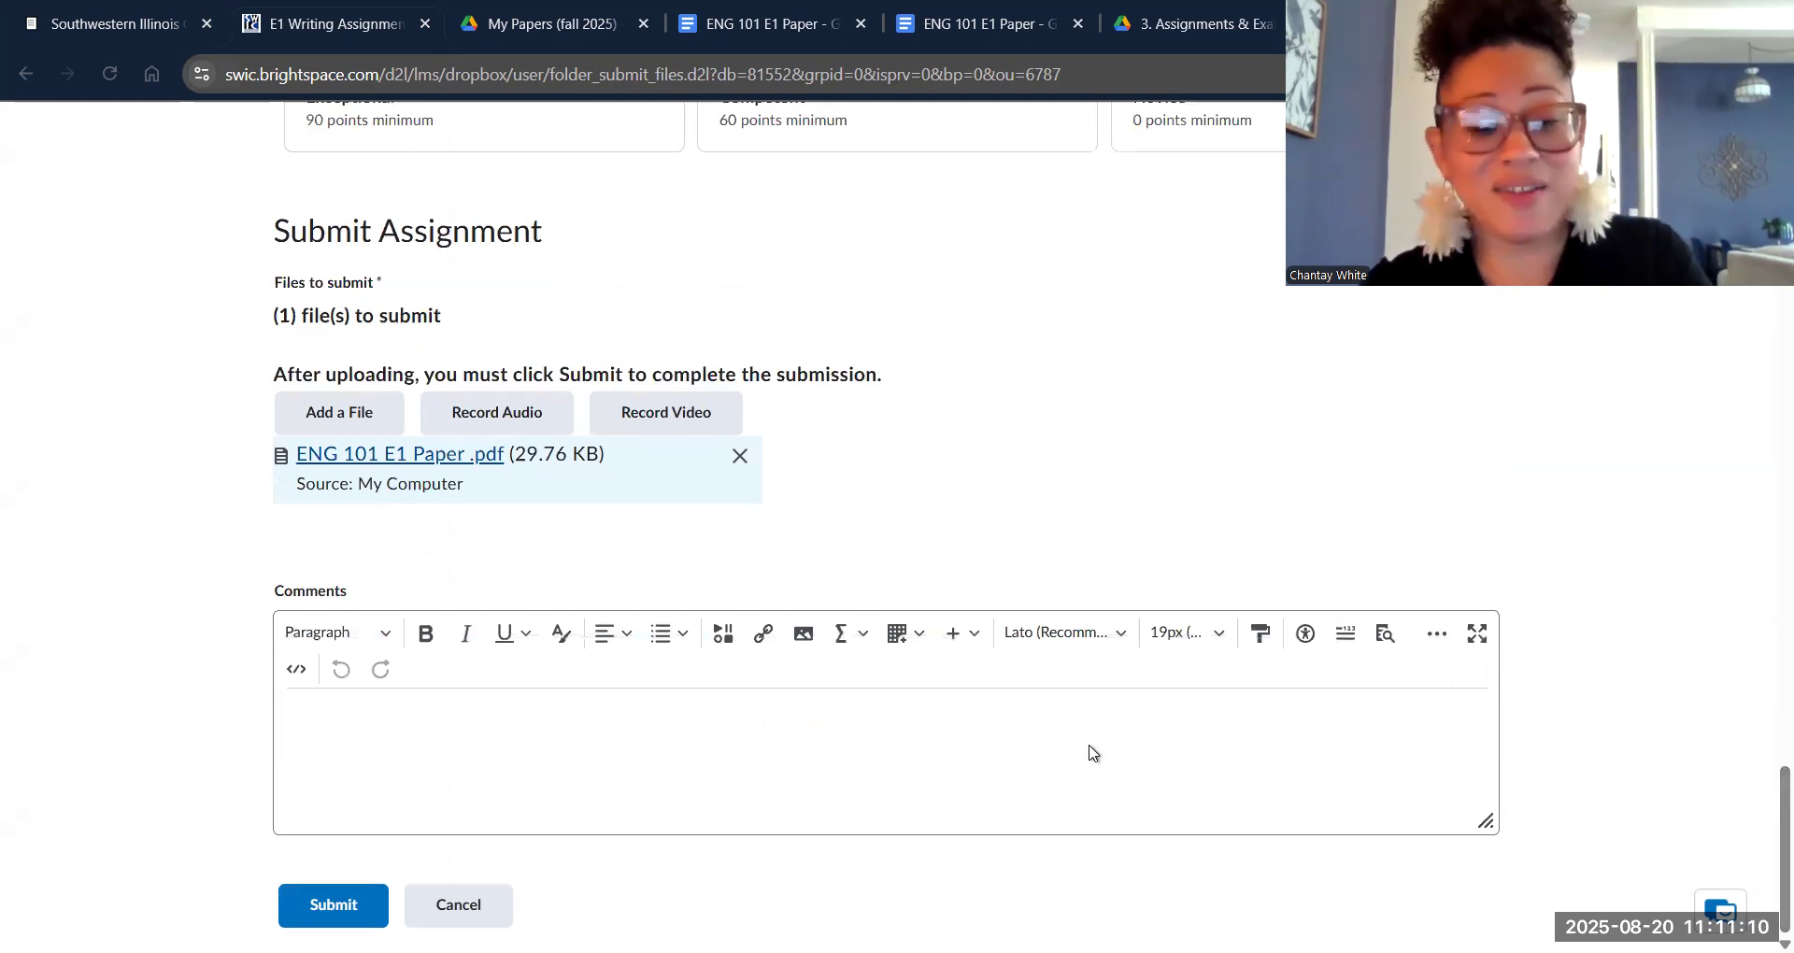
{"action": "key", "text": "ctrl+v"}
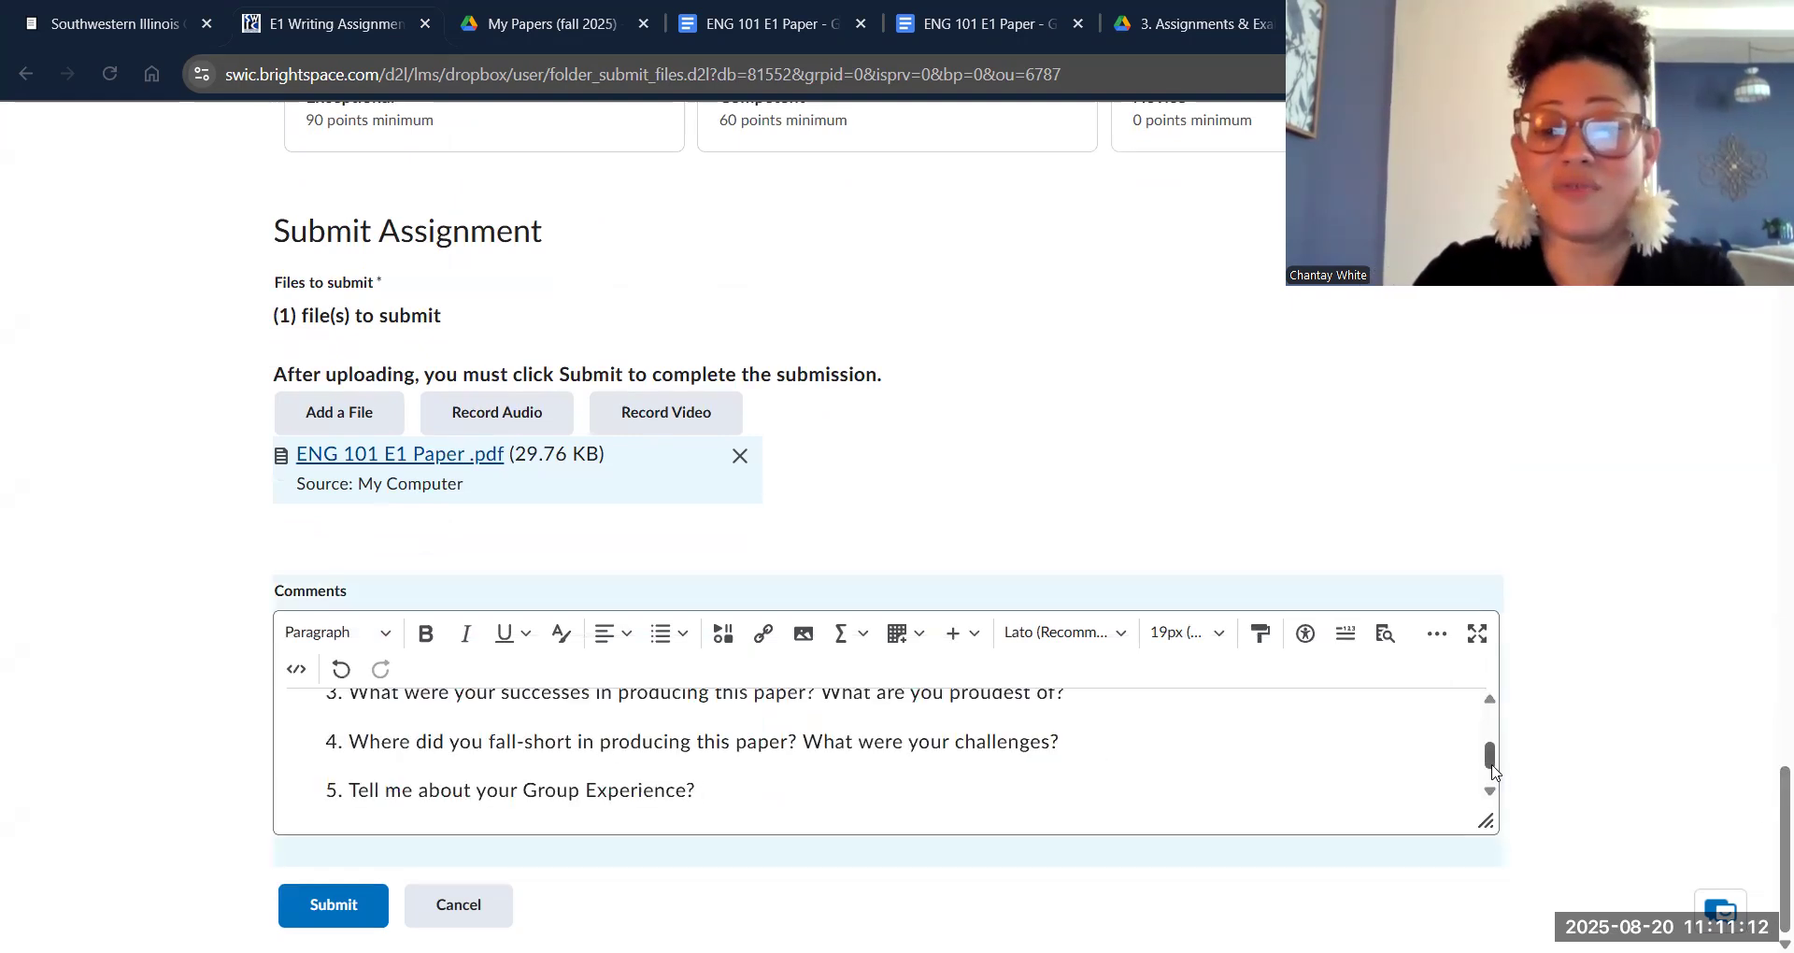
- Delete the question "Tell me about your Group Experience?" from the comments and submit the assignment
{"action": "left_click_drag", "start_coordinate": [1491, 757], "coordinate": [1494, 691]}
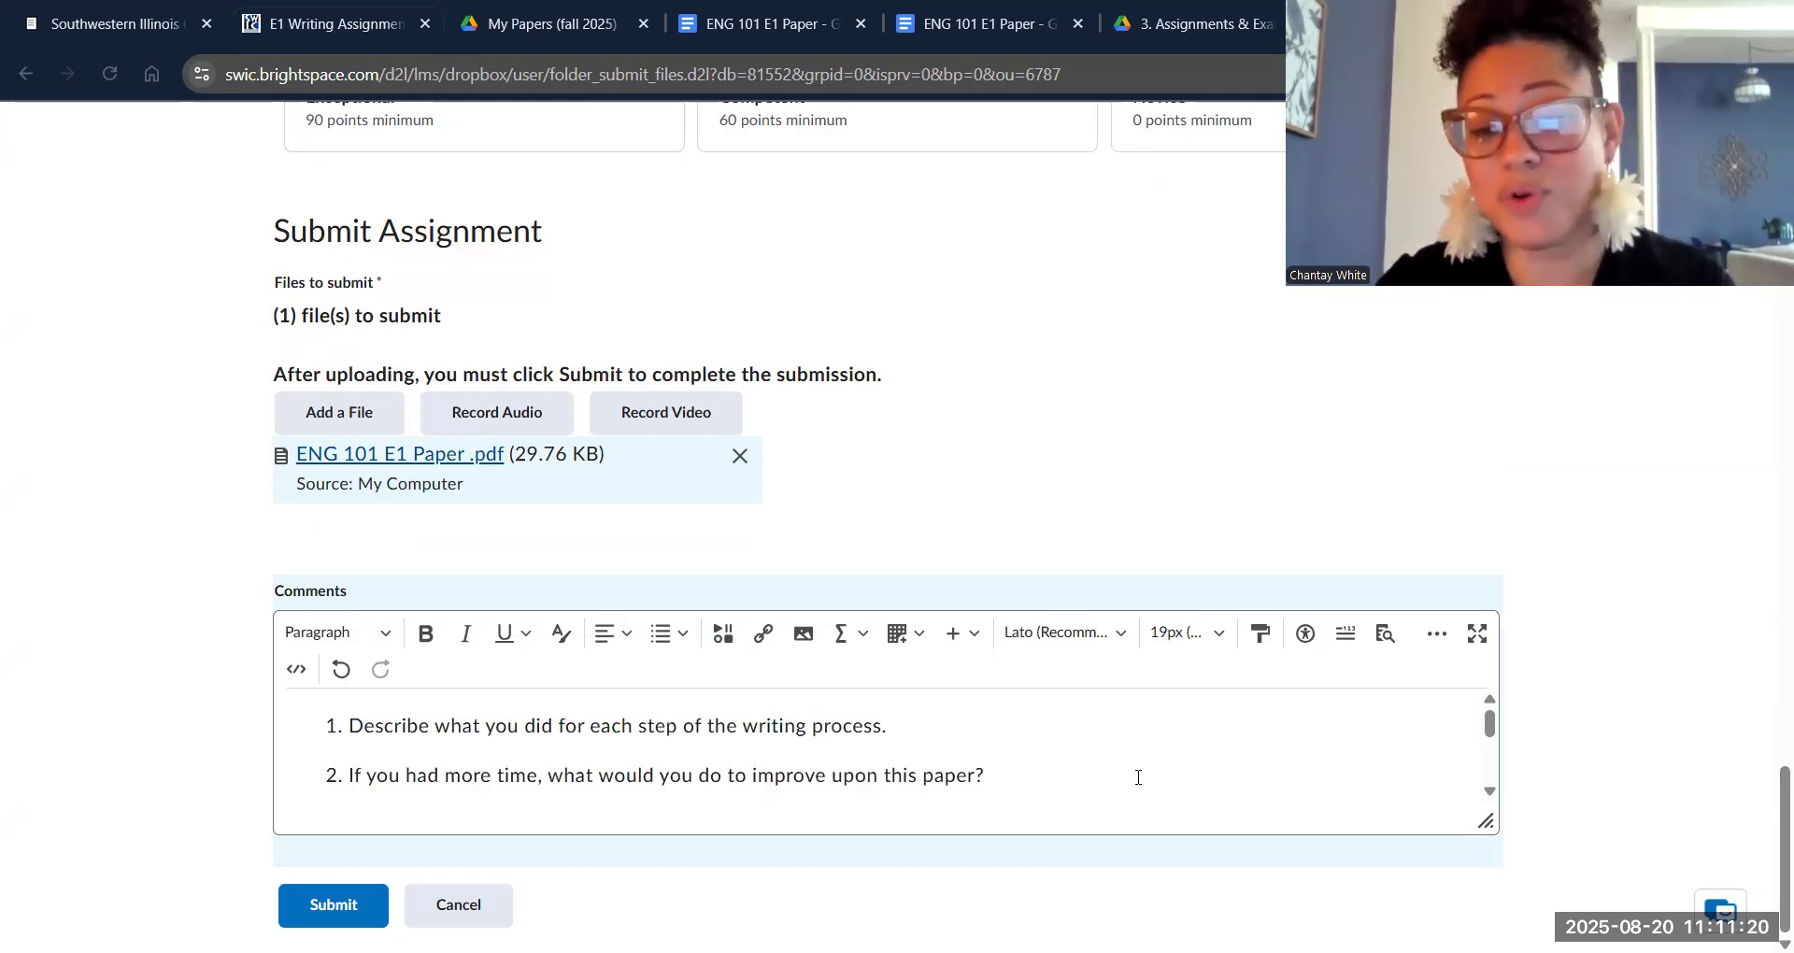
{"action": "left_click_drag", "start_coordinate": [1490, 731], "coordinate": [1492, 743]}
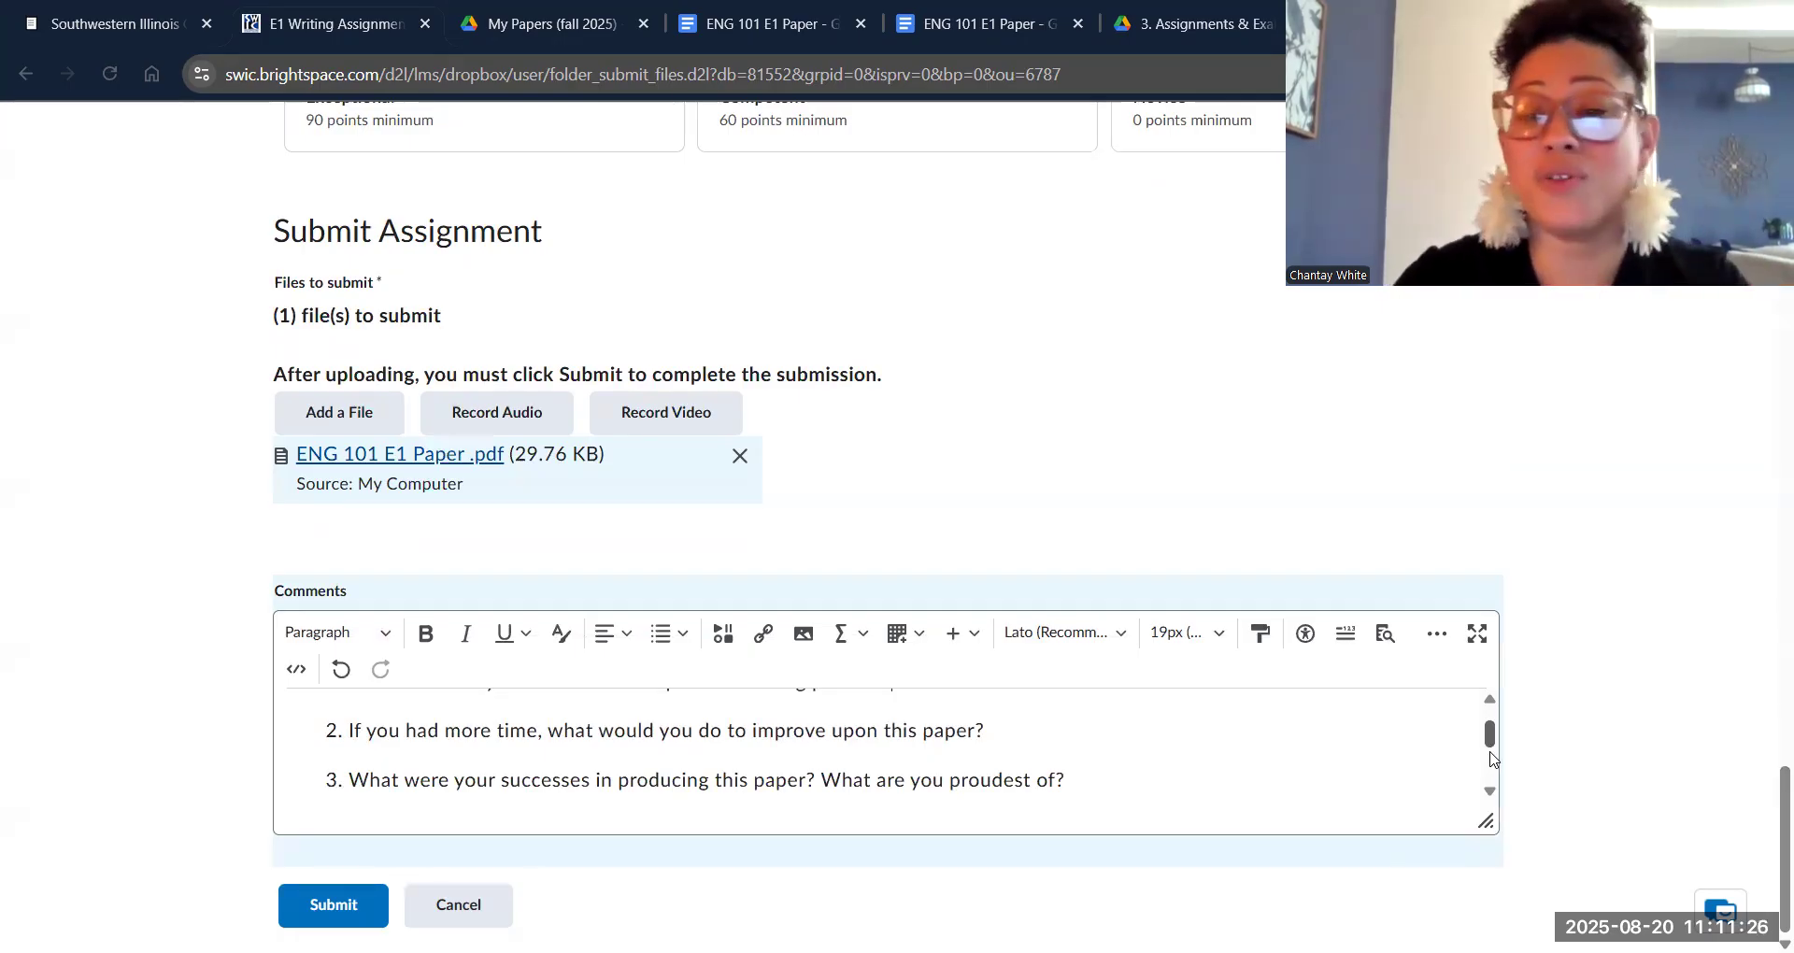
{"action": "scroll", "coordinate": [1492, 759], "scroll_direction": "down", "scroll_amount": 1}
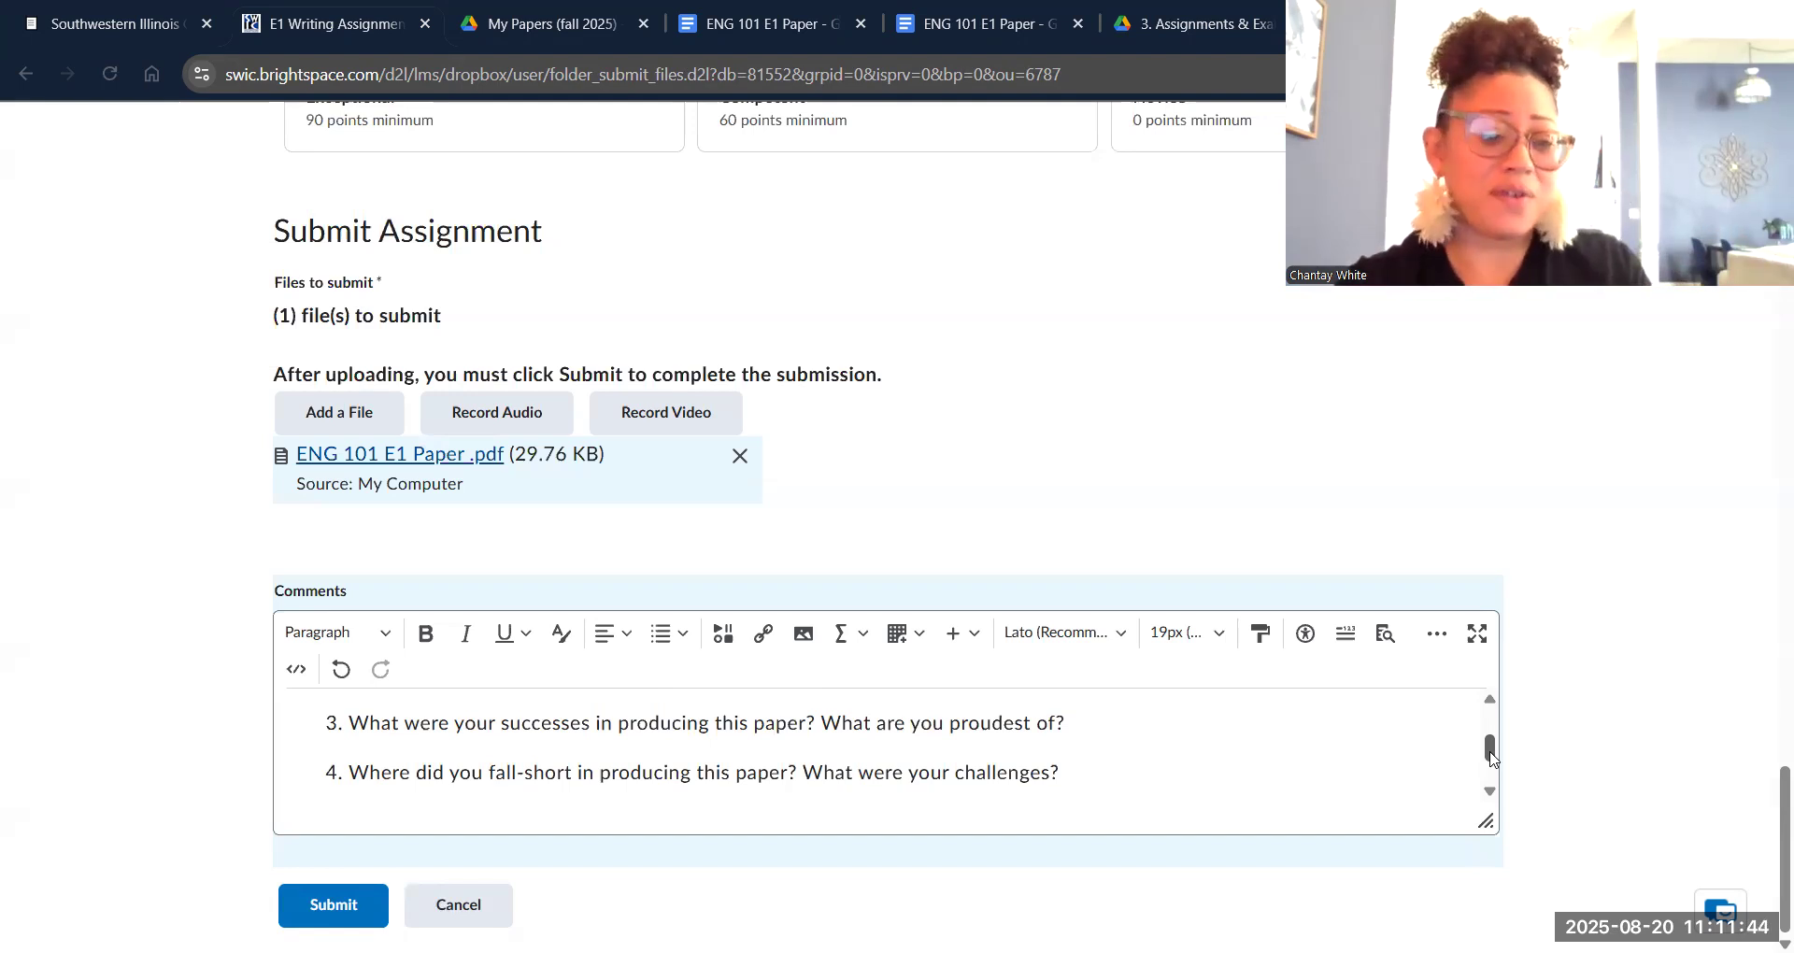
{"action": "left_click_drag", "start_coordinate": [1491, 757], "coordinate": [1493, 781]}
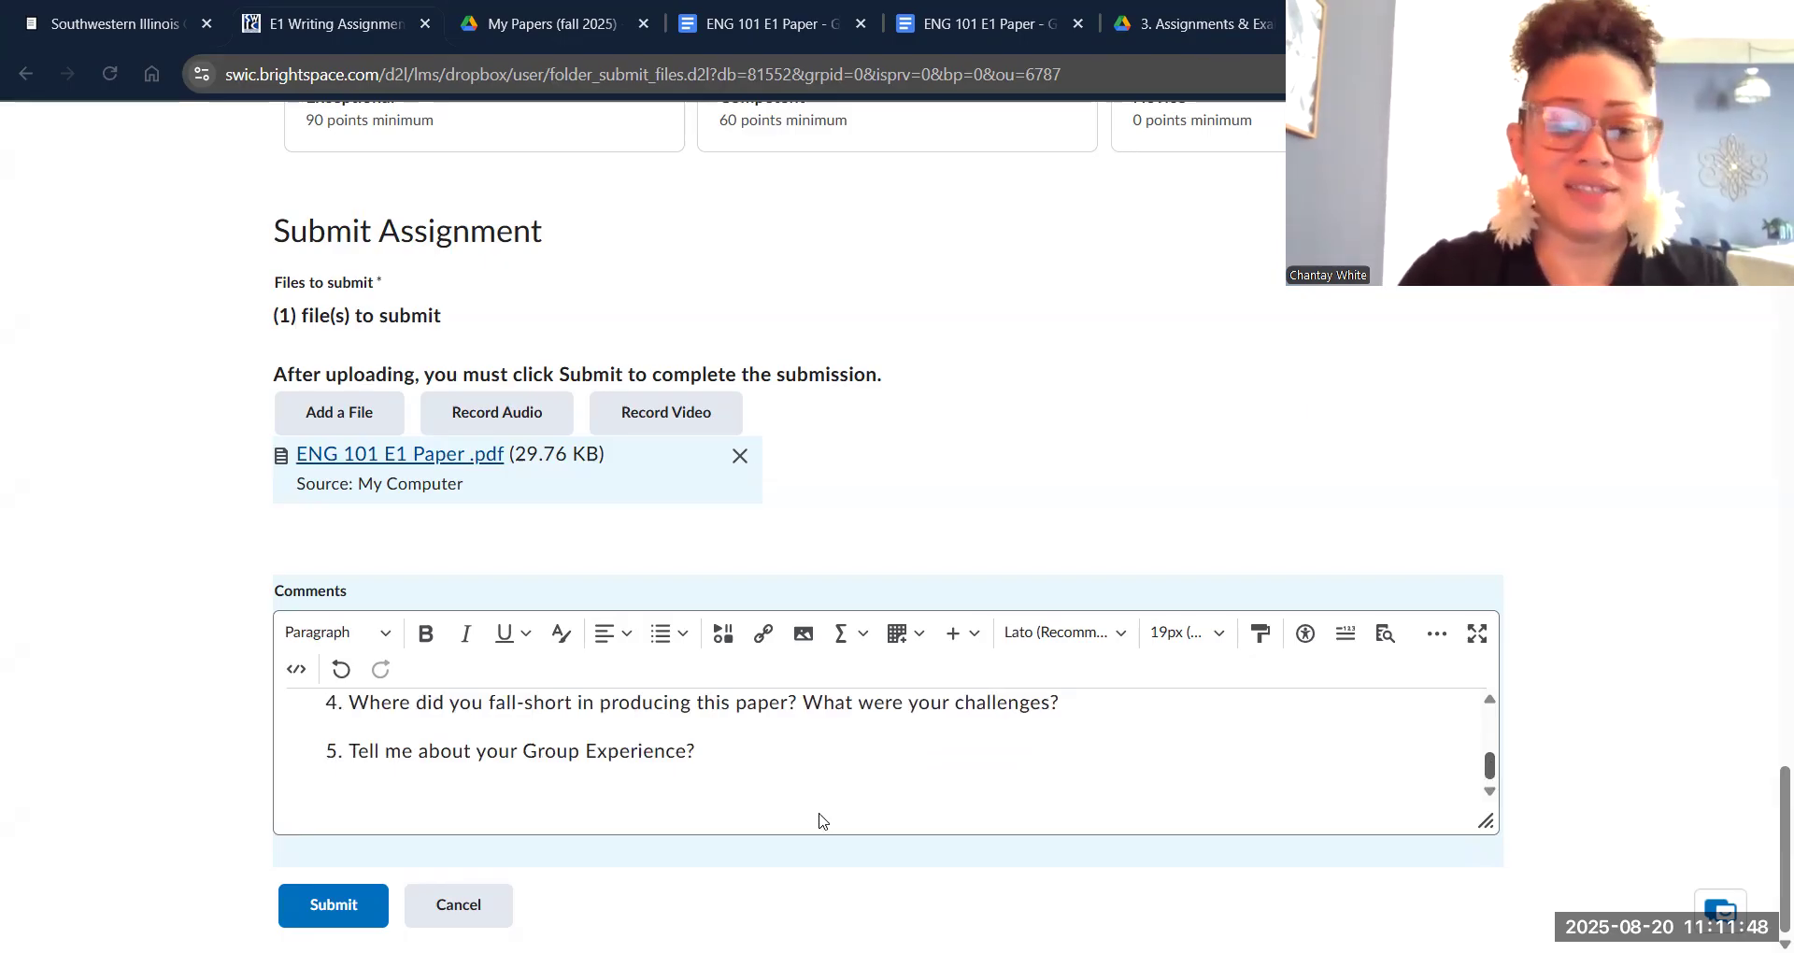
{"action": "left_click_drag", "start_coordinate": [705, 805], "coordinate": [303, 771]}
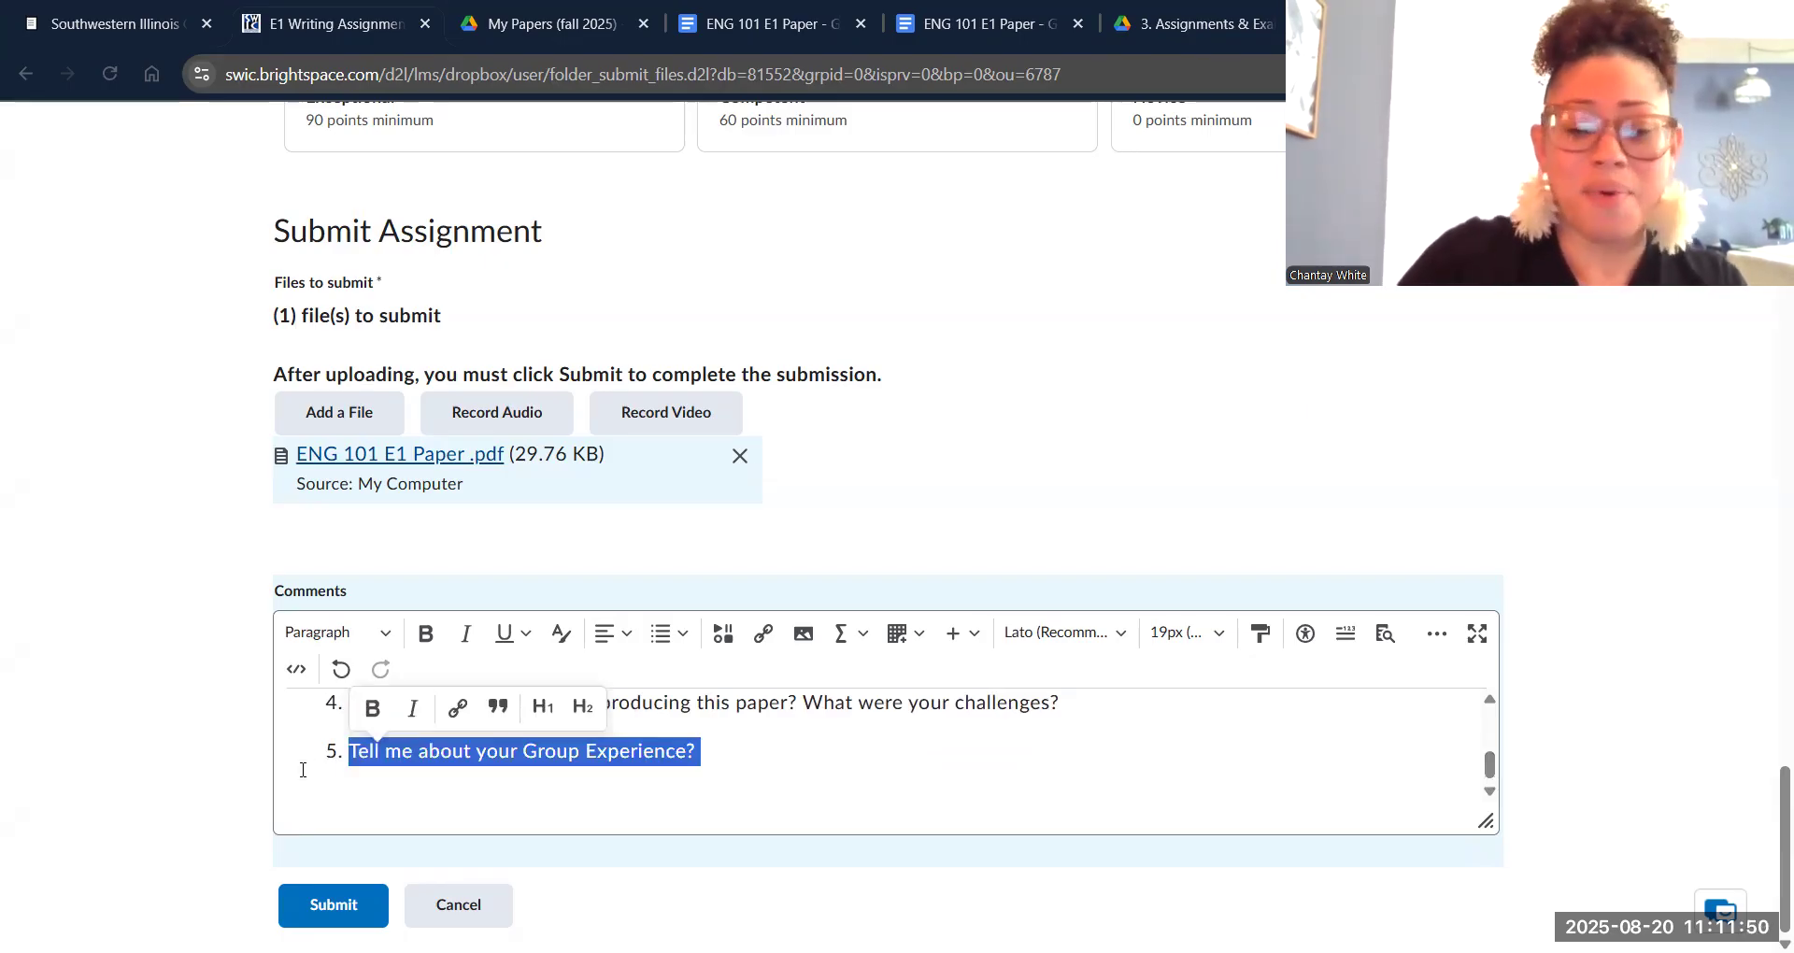
{"action": "key", "text": "BackSpace"}
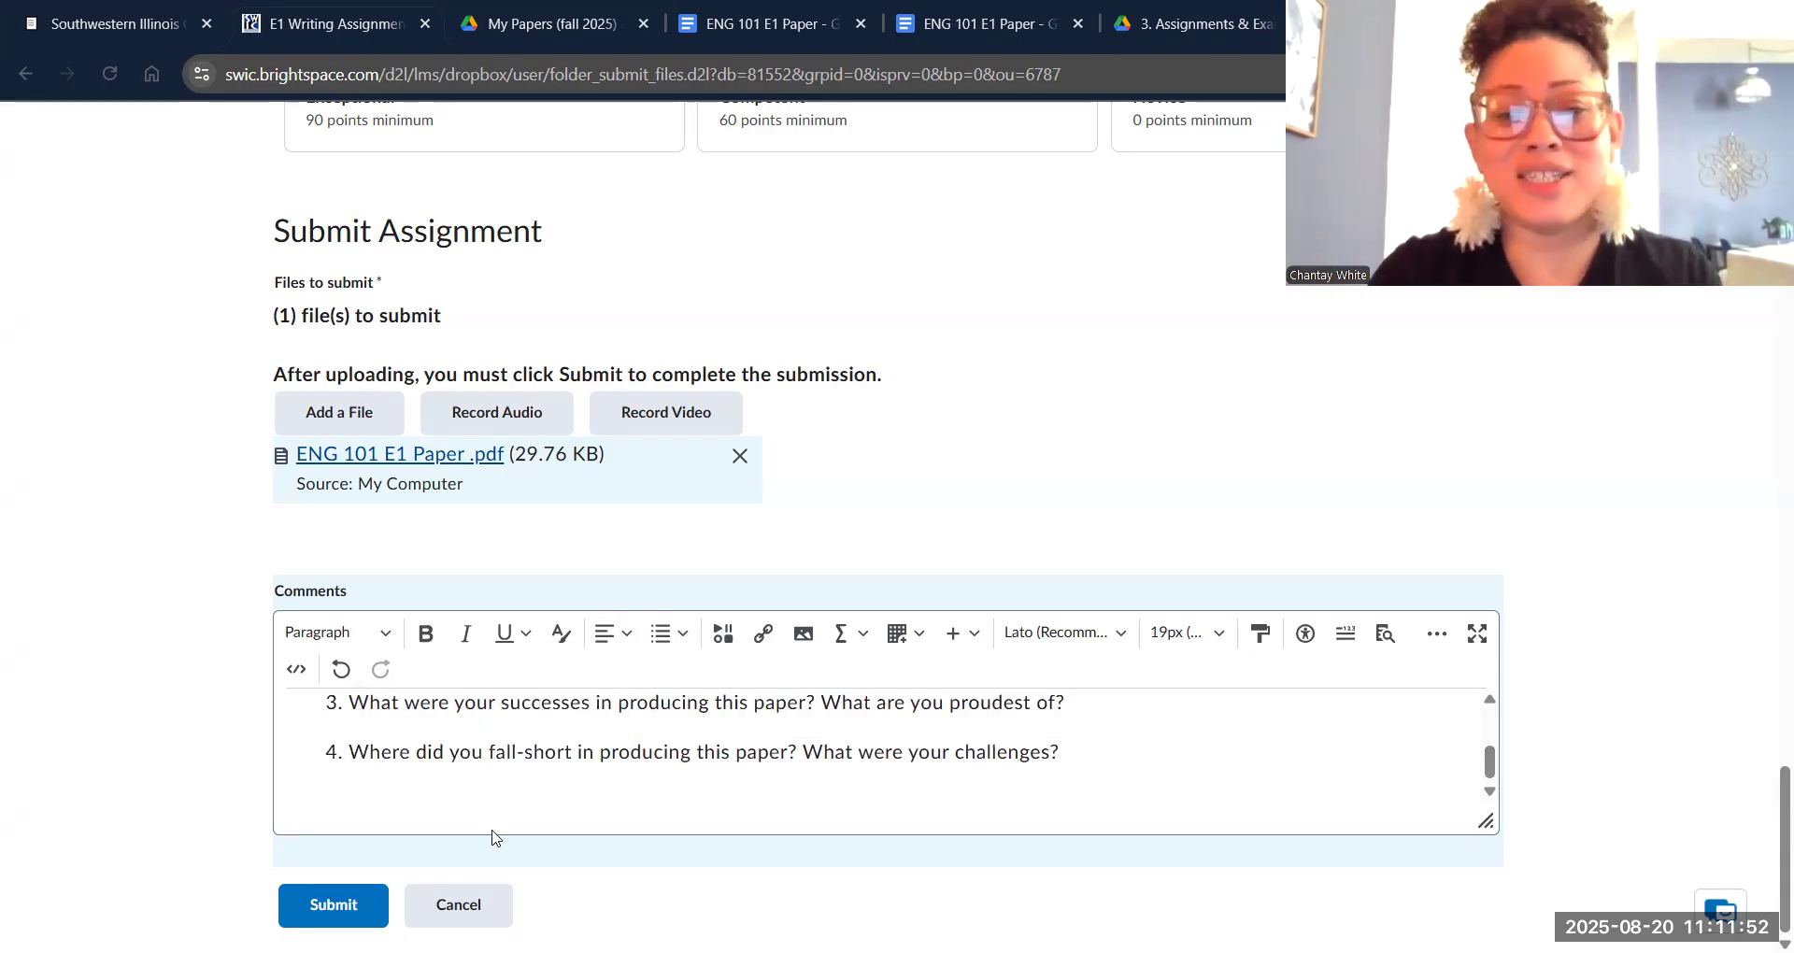
{"action": "left_click", "coordinate": [334, 905]}
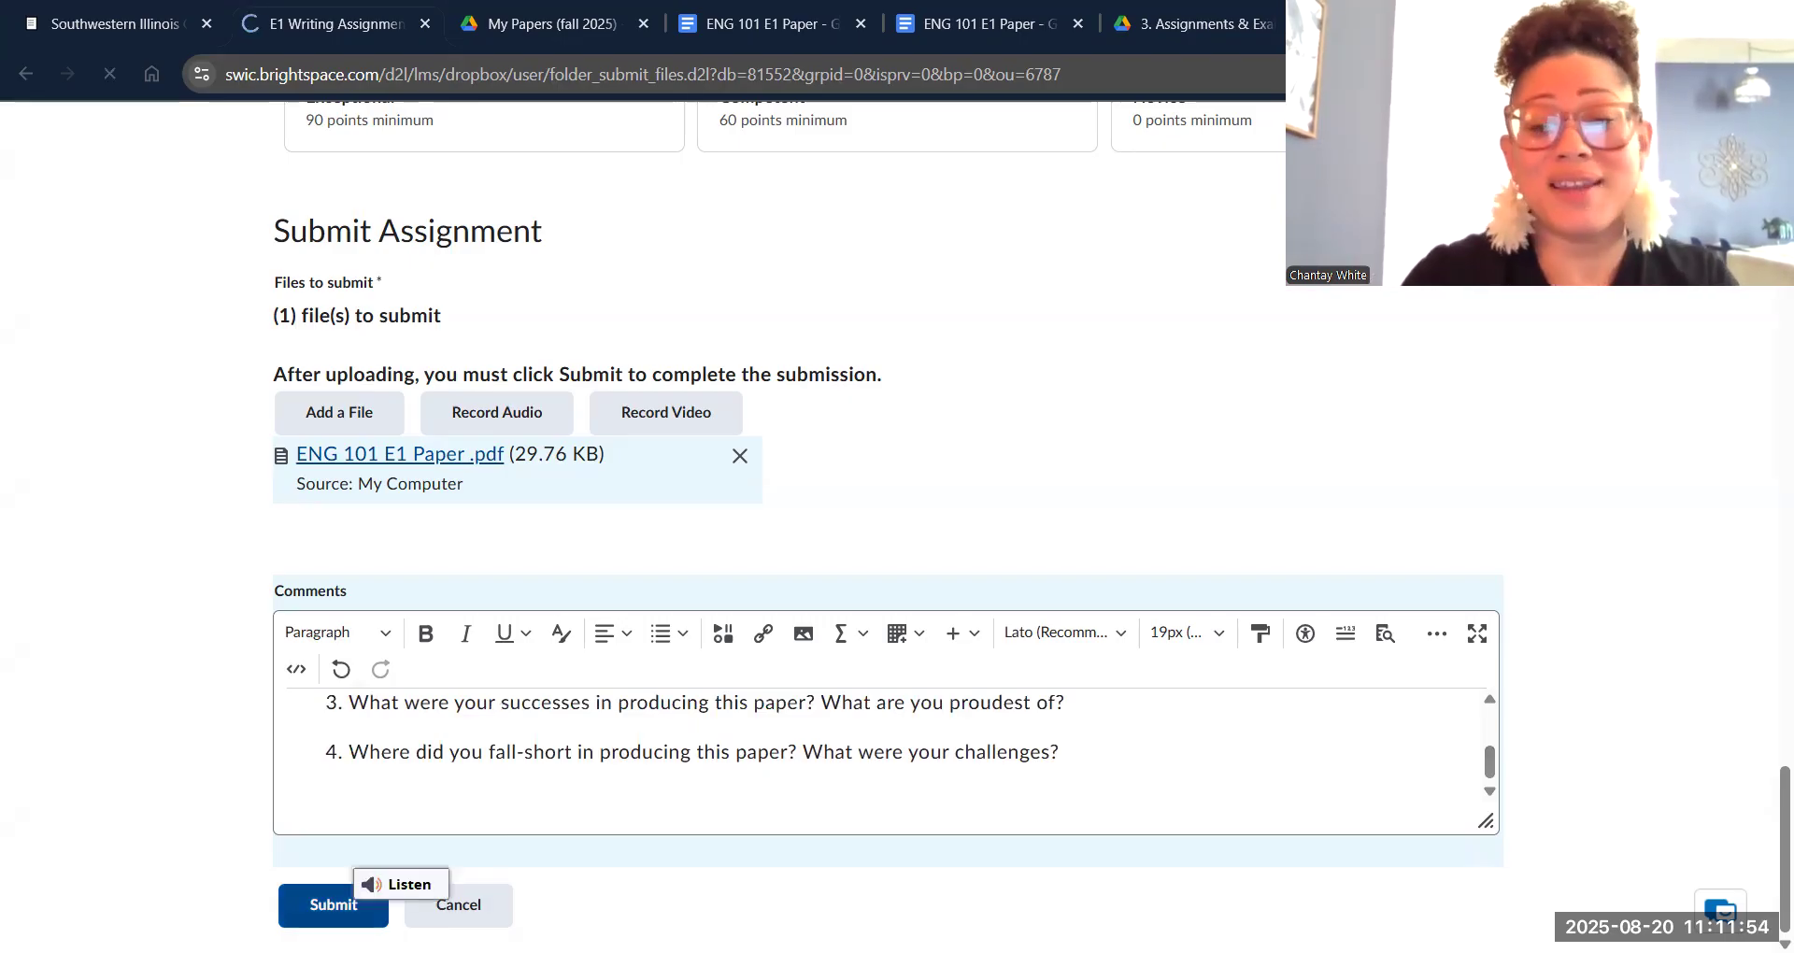